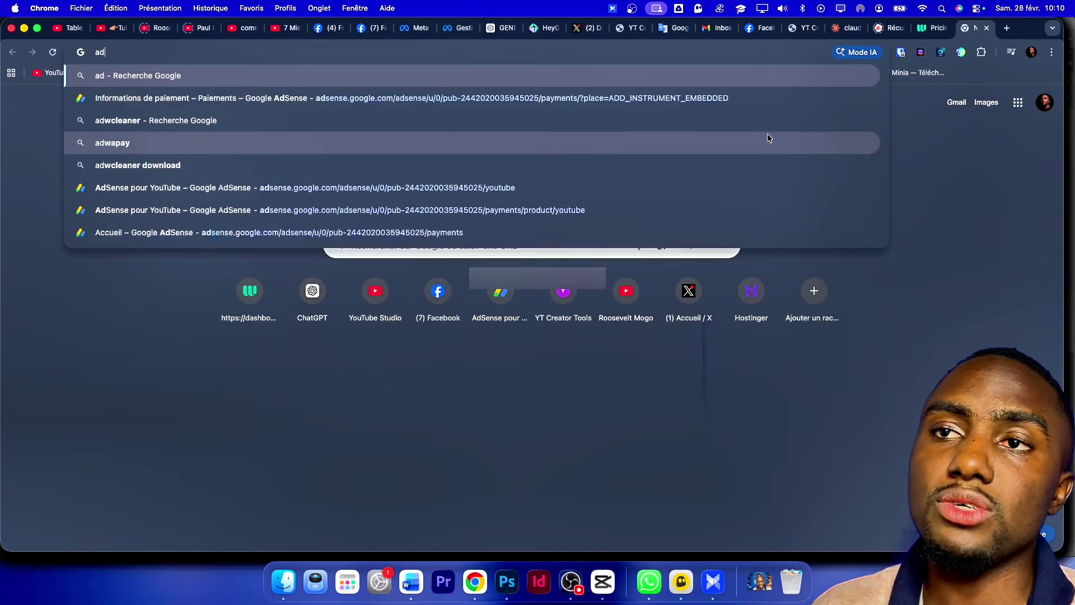
Search Google Chrome for 'adspower'
text(dswpor)
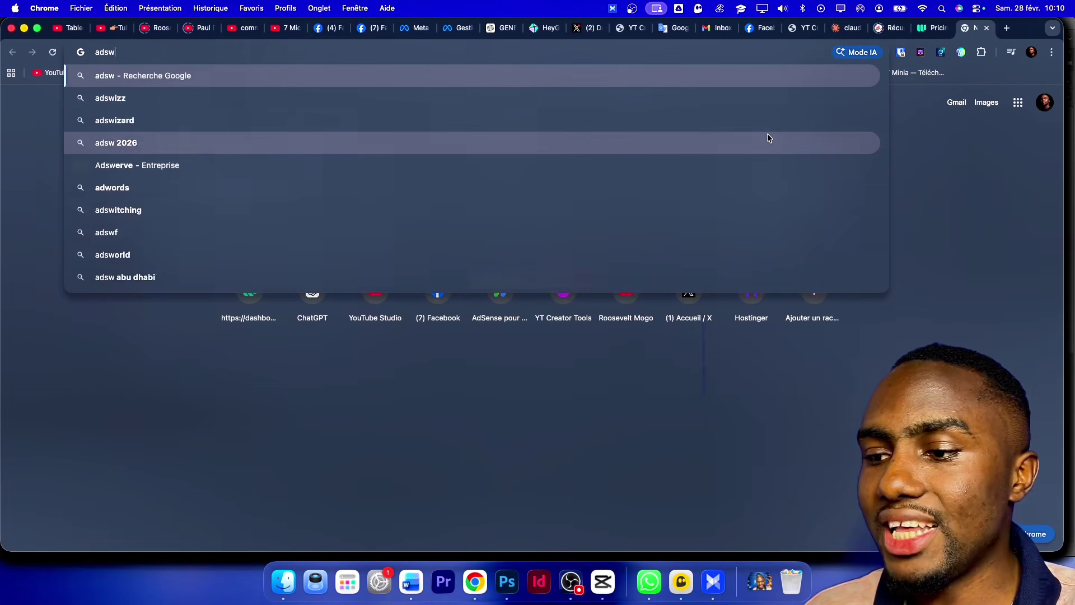
key(BackSpace)
key(BackSpace)
key(BackSpace)
key(BackSpace)
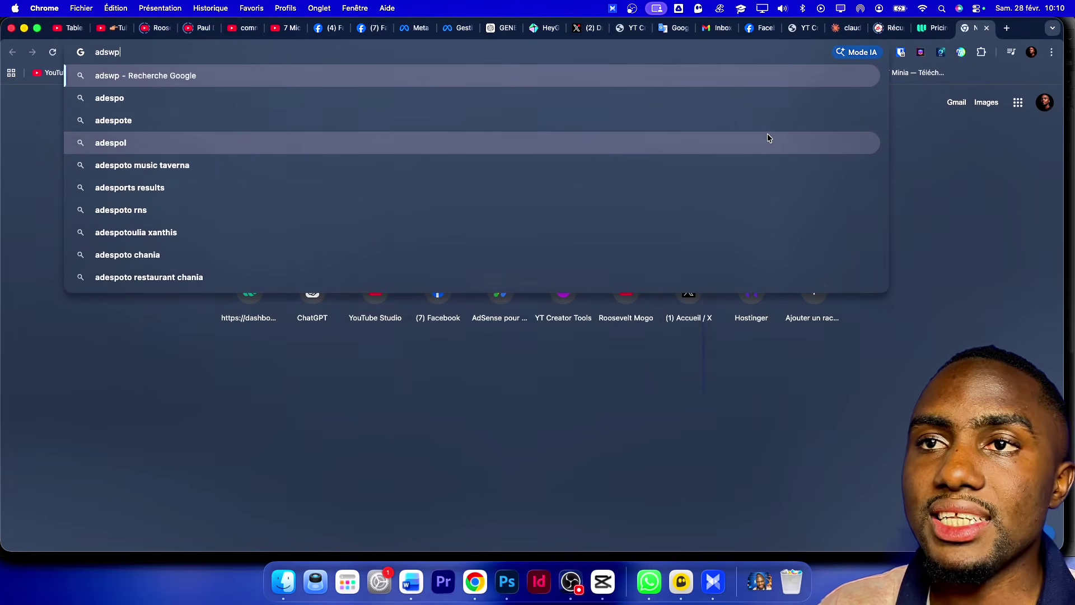
text(powz)
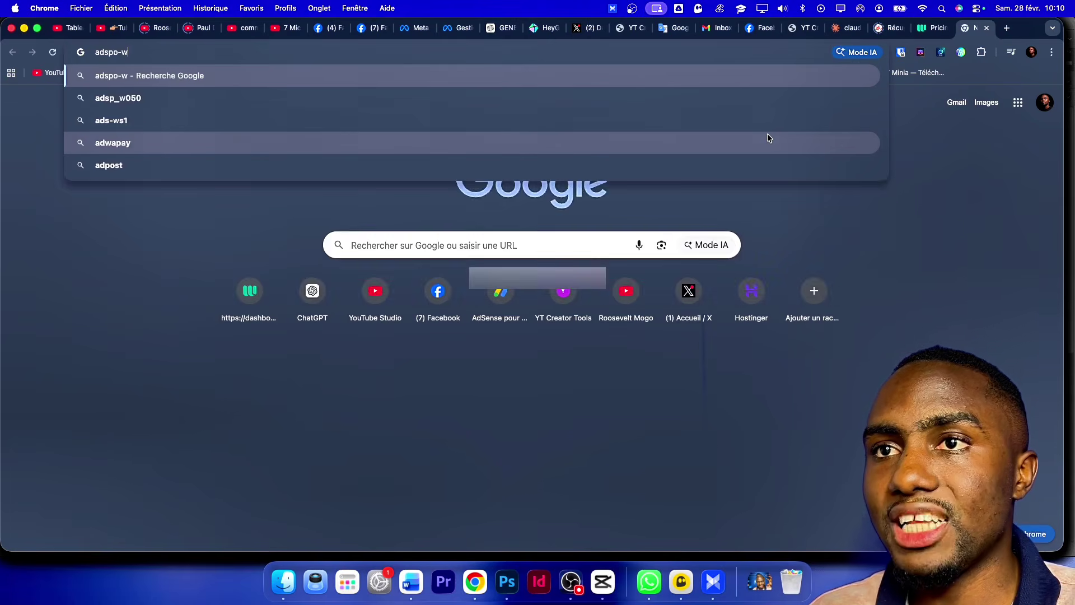
key(BackSpace)
text(er)
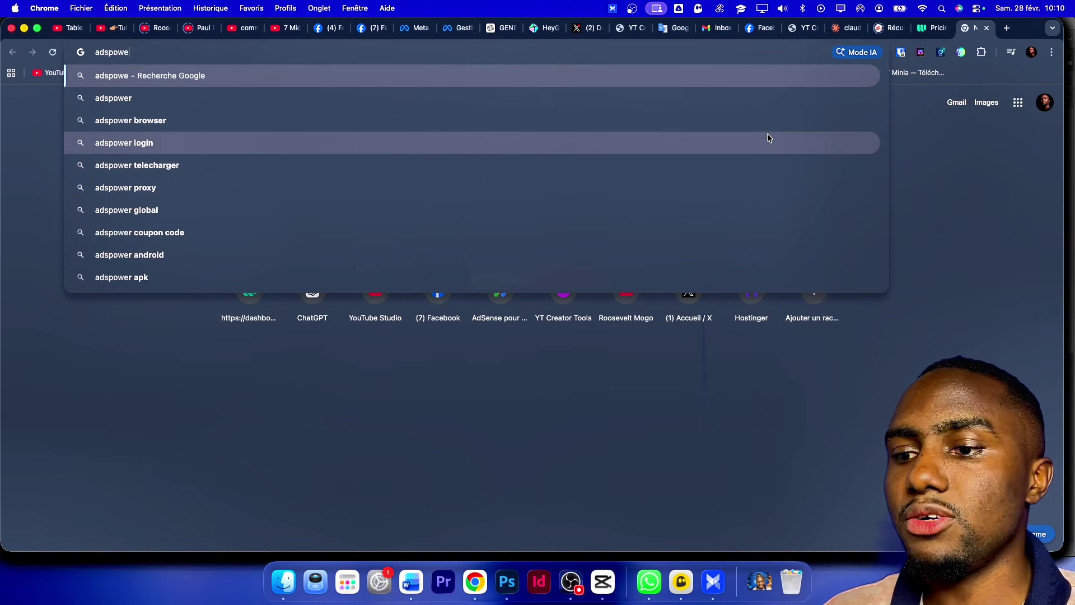
key(Return)
Open the AdsPower sponsored result, browse the site, then bring the AdsPower app forward
click(350, 233)
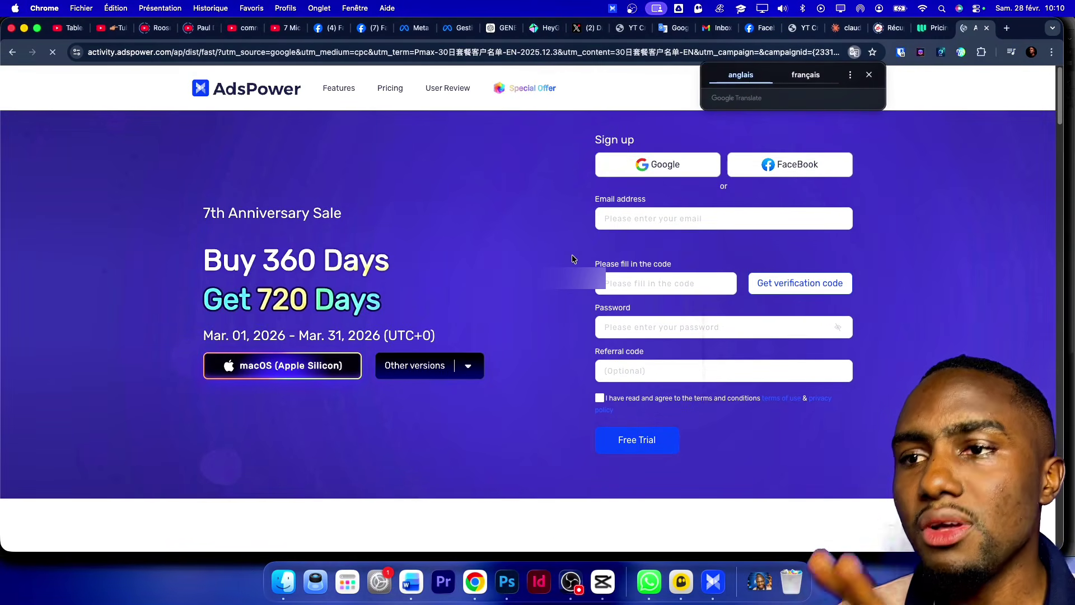
scroll(476, 280, down, 3)
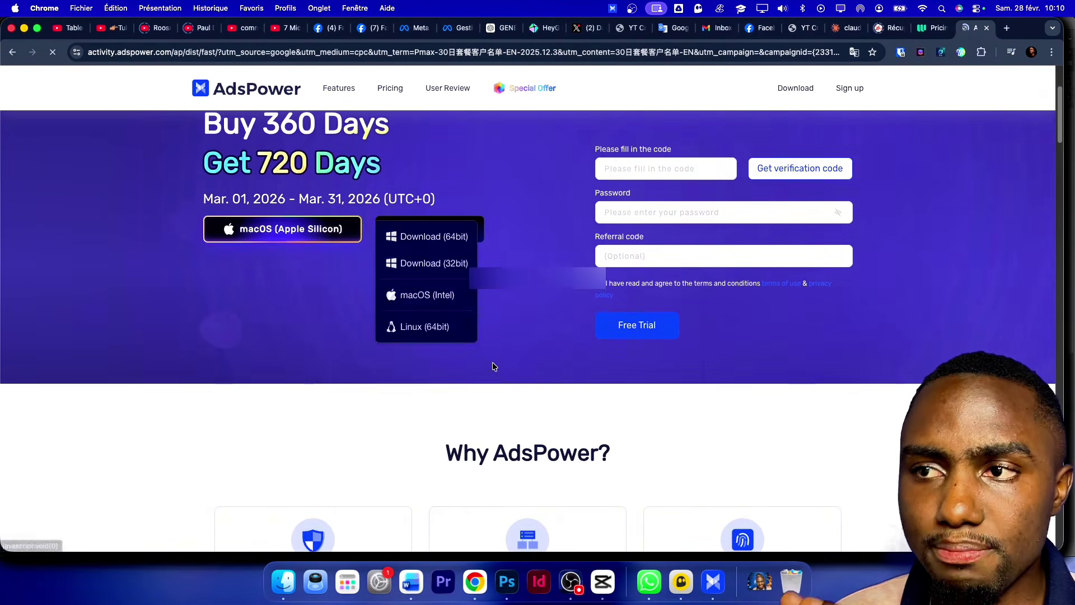
scroll(715, 216, down, 2)
scroll(715, 216, down, 10)
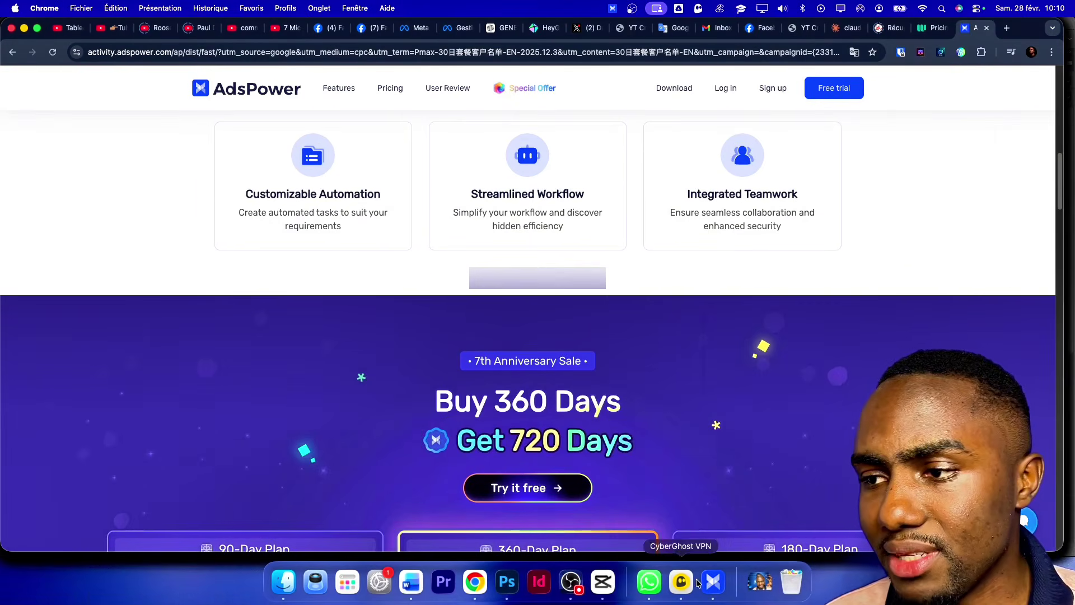
click(713, 580)
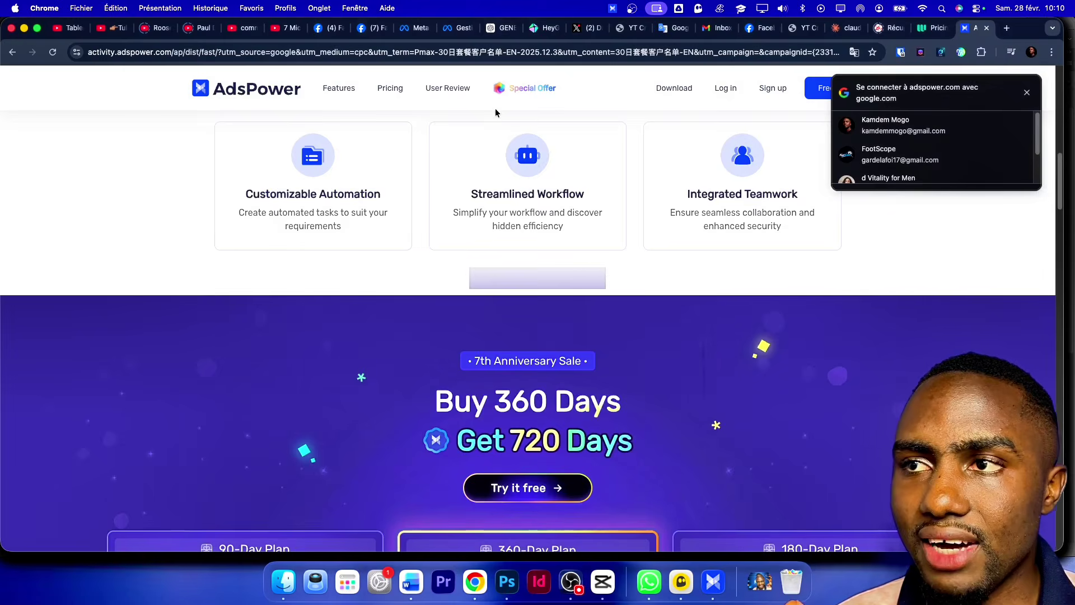
click(723, 580)
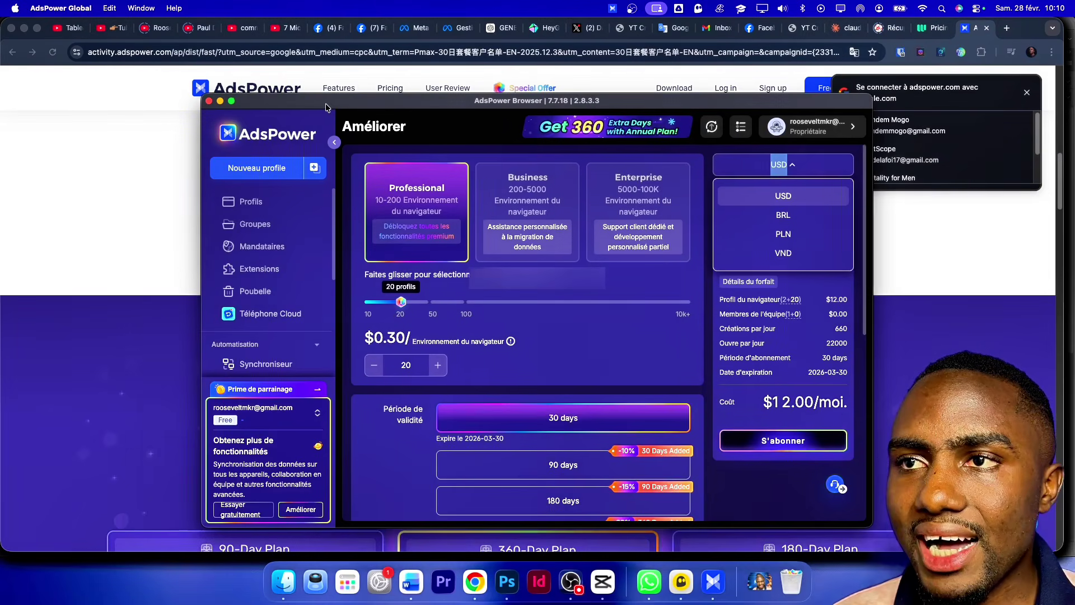
Try creating a new profile from Profils, hit the two-profile limit, and choose Améliorer
drag(305, 98, 252, 85)
click(232, 185)
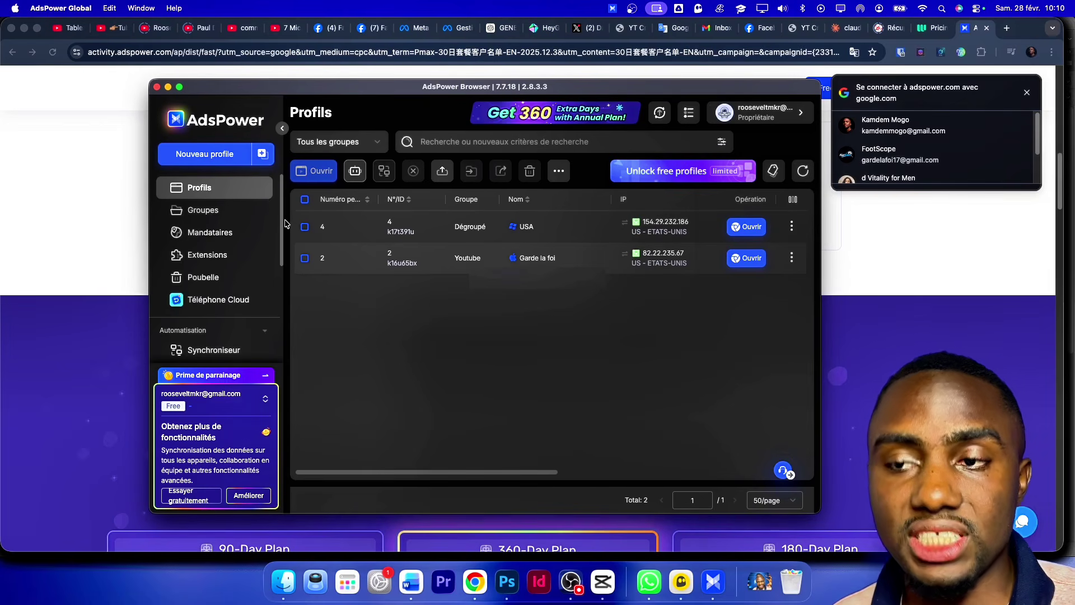
click(246, 161)
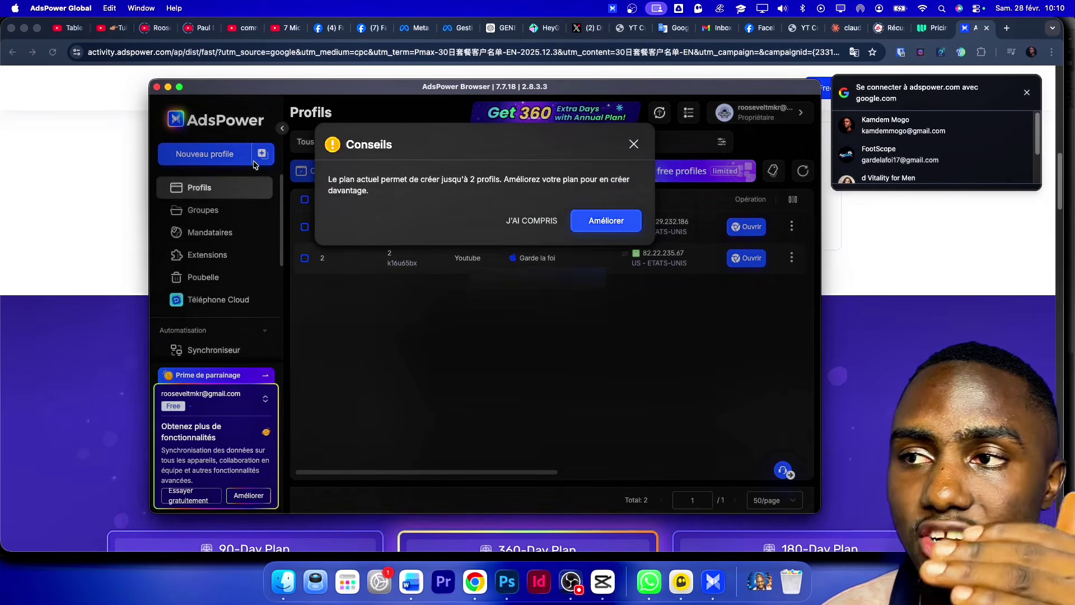
click(607, 222)
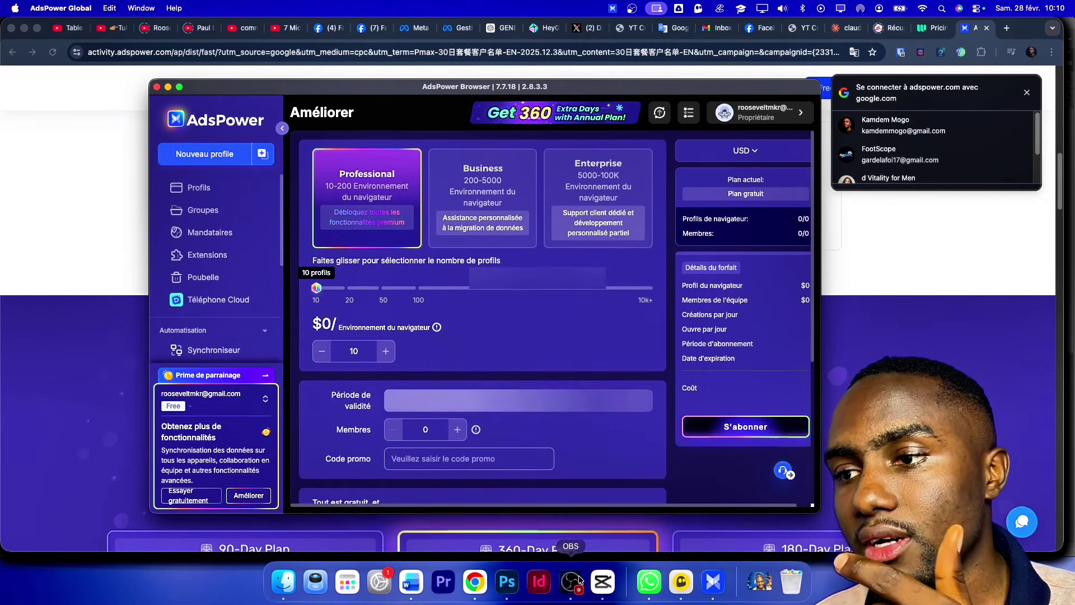
click(572, 581)
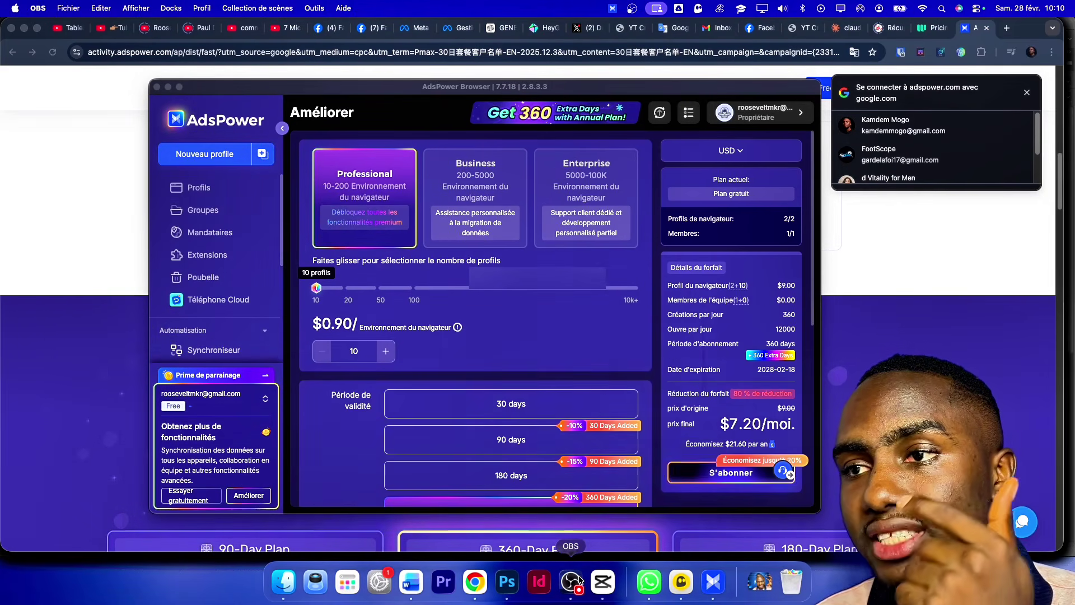
Set the Professional plan to 20 profiles with a 30-day validity period and subscribe
click(713, 581)
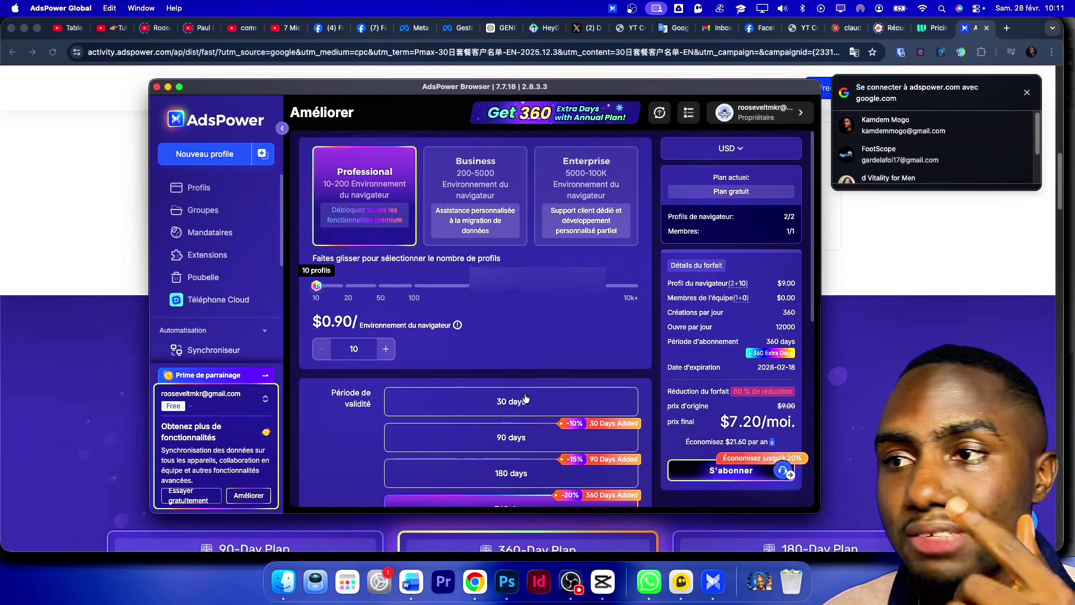
scroll(525, 397, down, 1)
scroll(525, 396, up, 1)
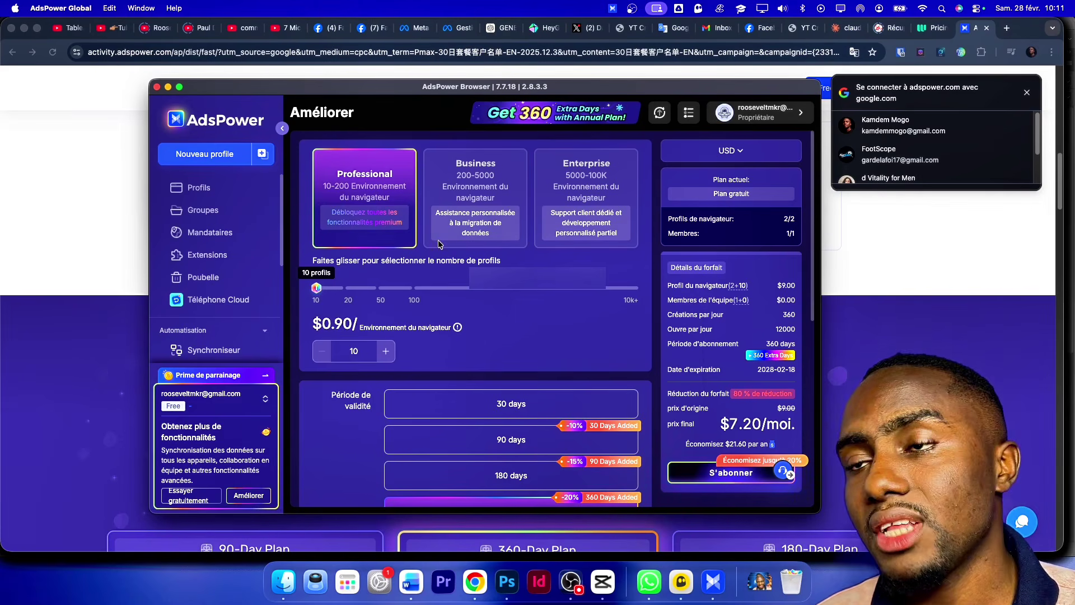
click(341, 291)
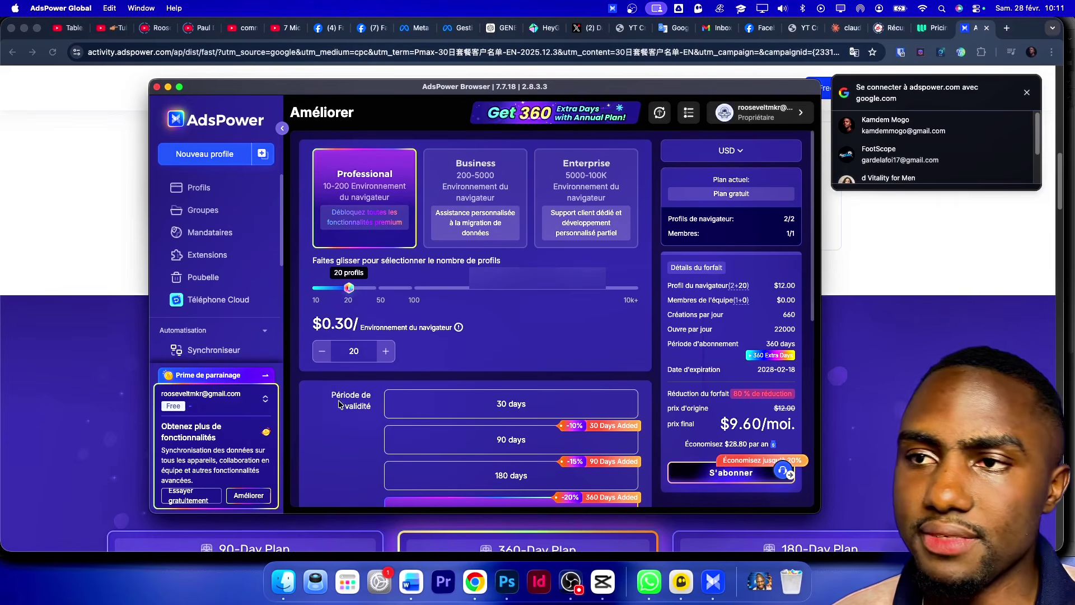
scroll(523, 438, down, 1)
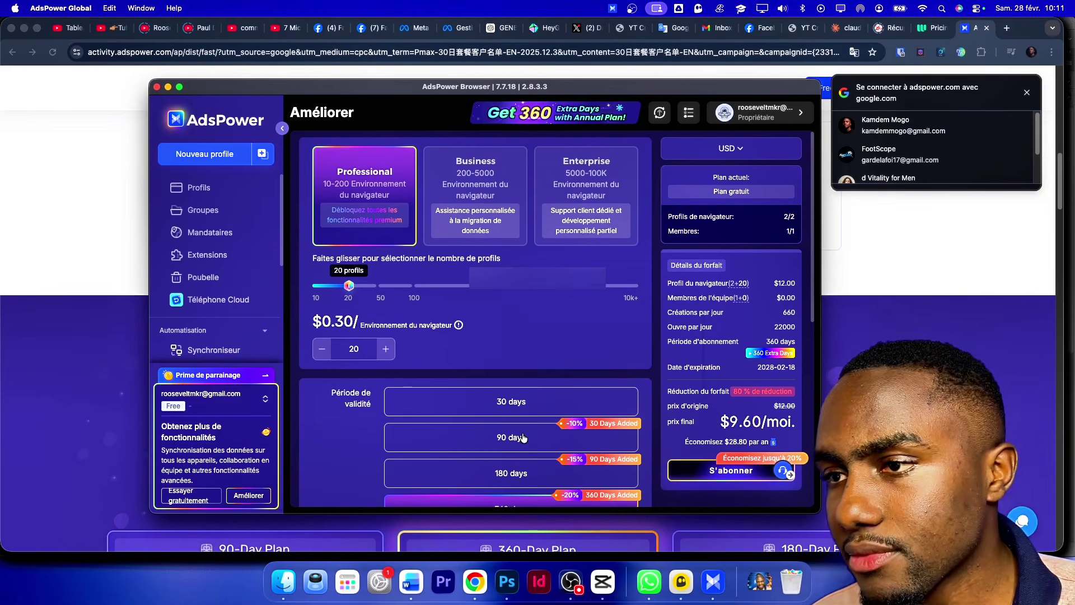
click(513, 403)
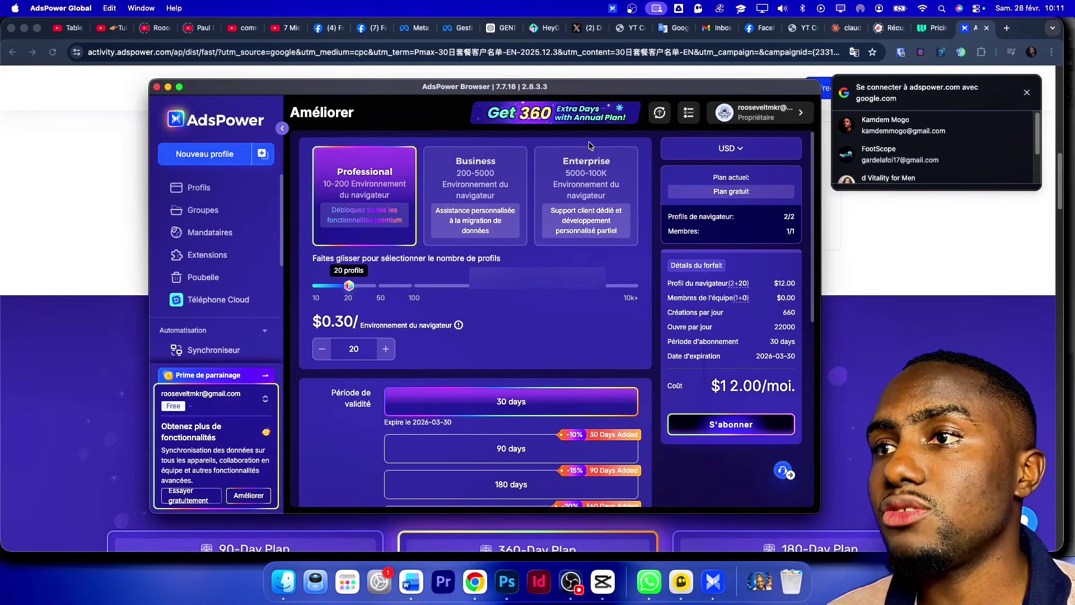
mouse_move(592, 79)
mouse_down()
mouse_move(591, 163)
mouse_move(591, 77)
mouse_up()
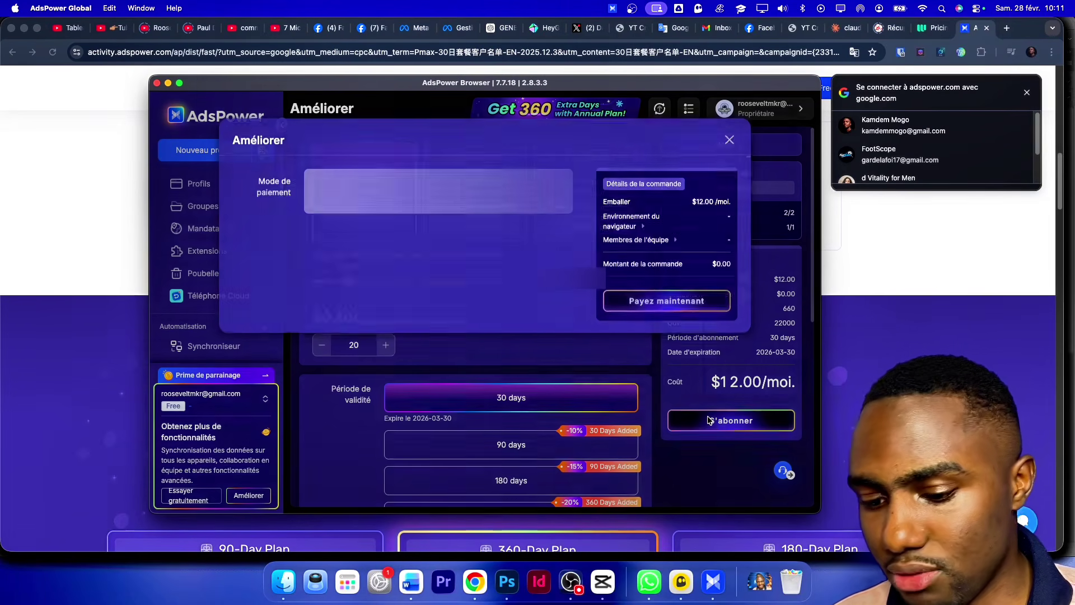
click(709, 421)
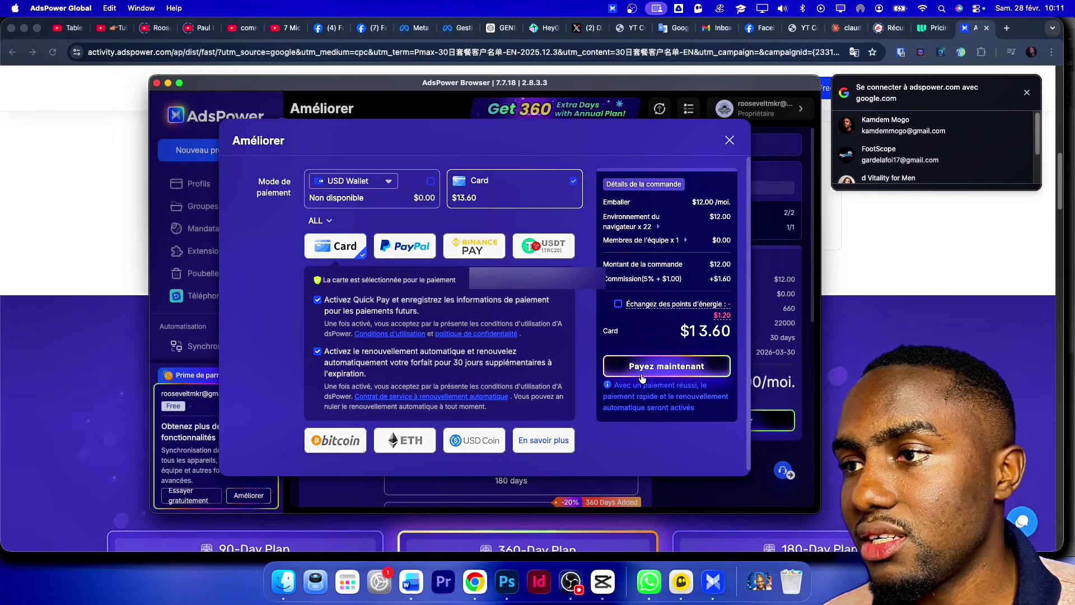
Pick Card over USDT and Binance Pay, then proceed to pay the $13.60 order
click(559, 249)
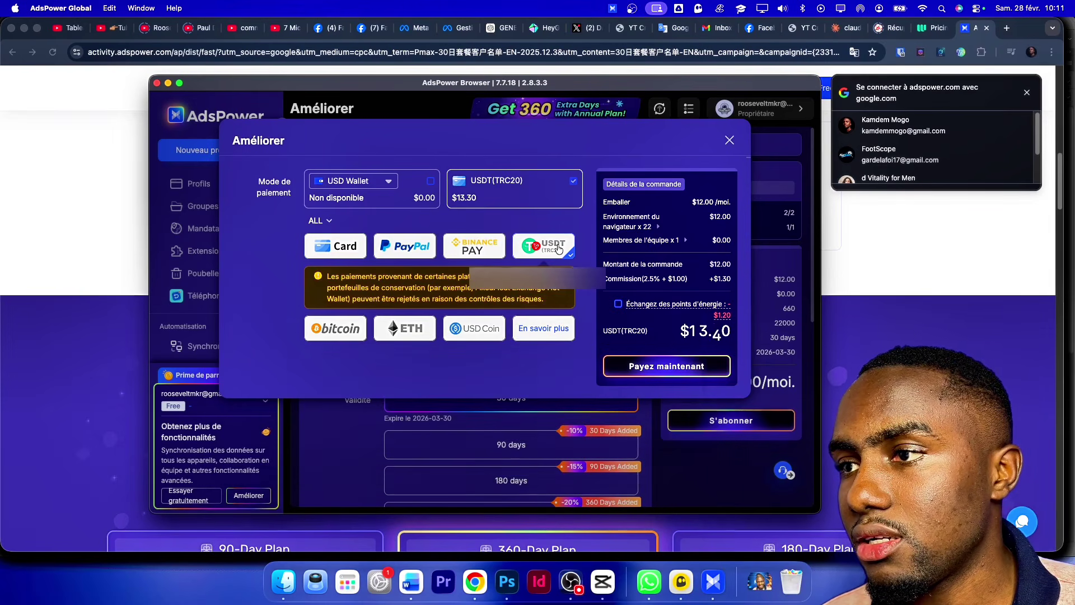
click(492, 249)
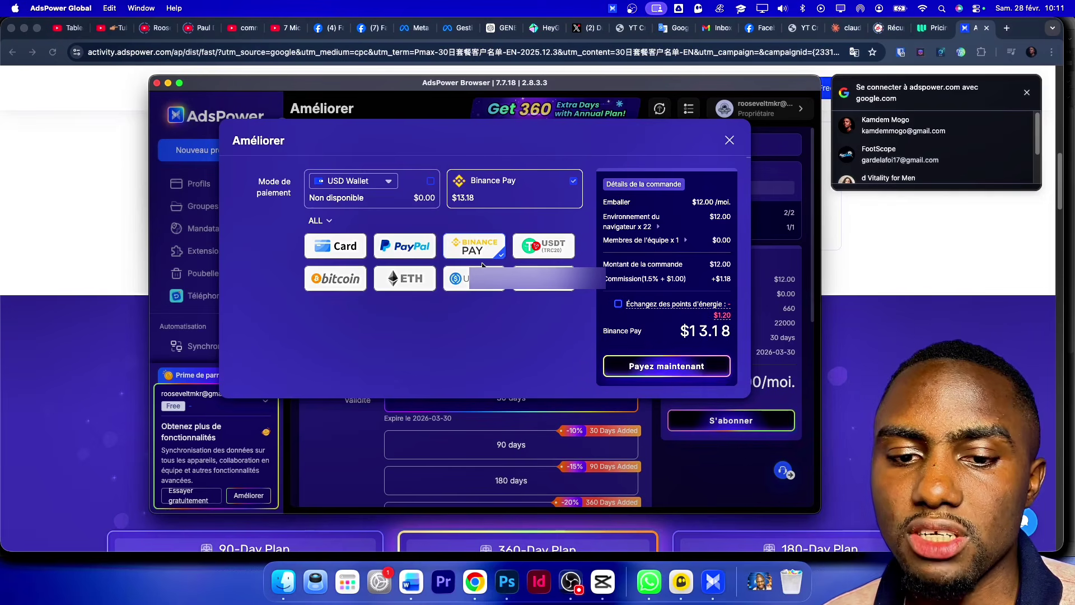
click(349, 248)
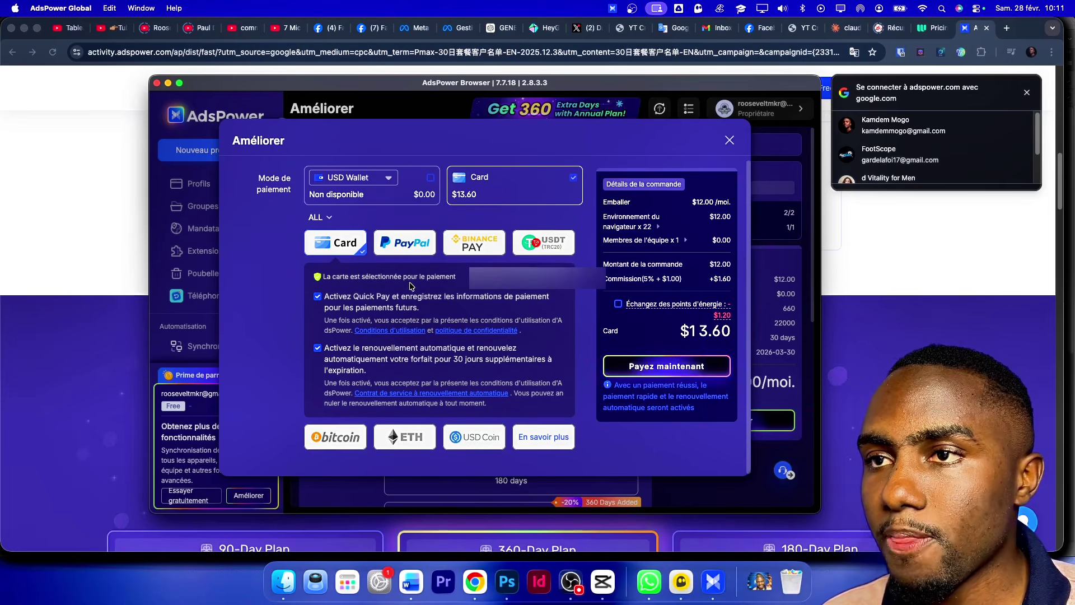
click(656, 367)
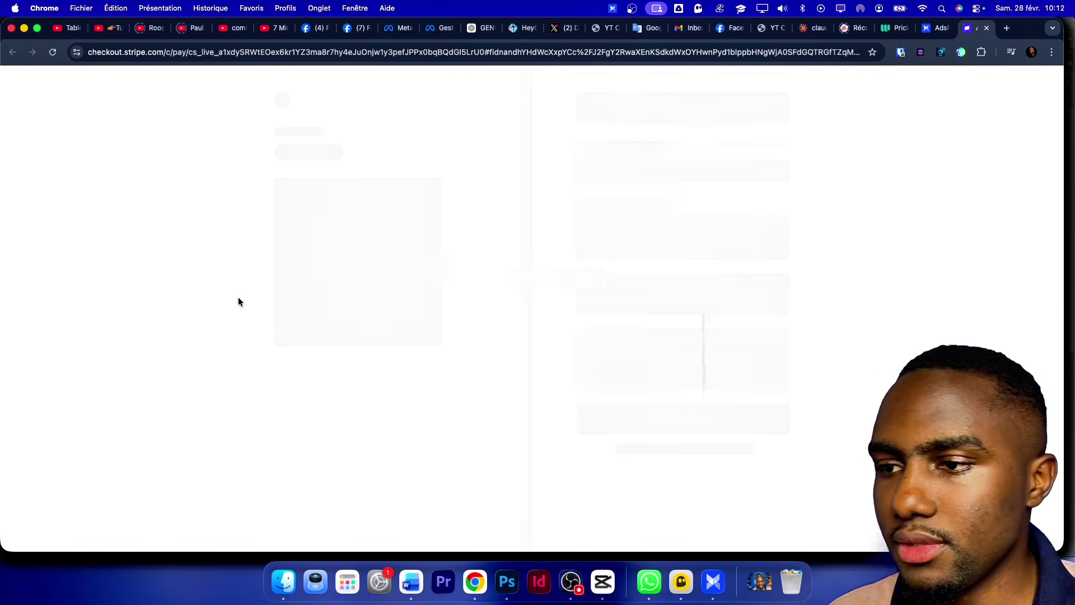
Pay 13,60 $US on the Stripe checkout with the saved Mastercard, entering the verification code
click(577, 580)
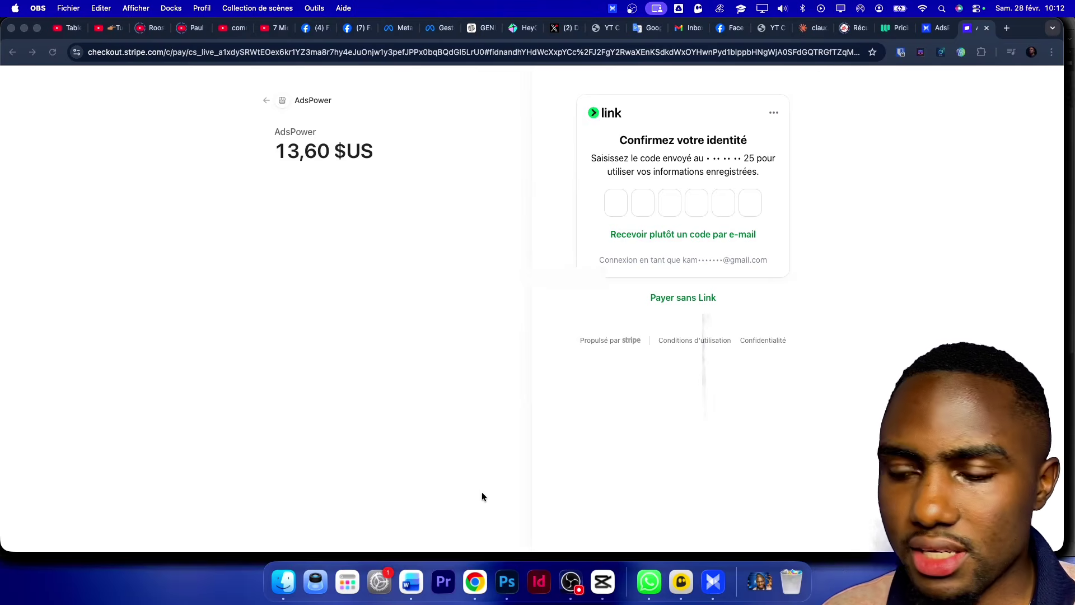
click(475, 582)
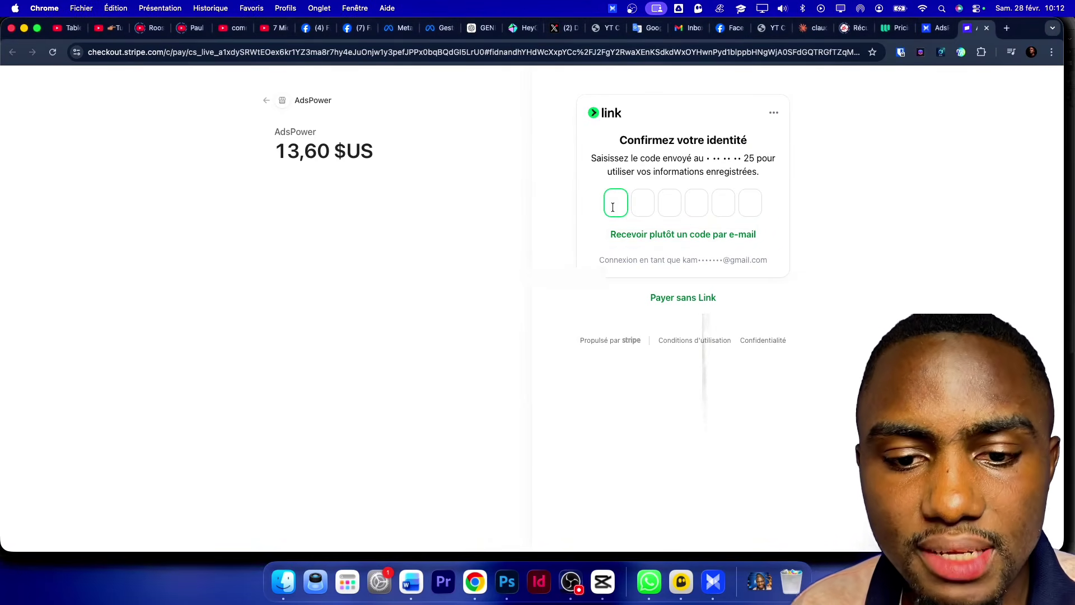
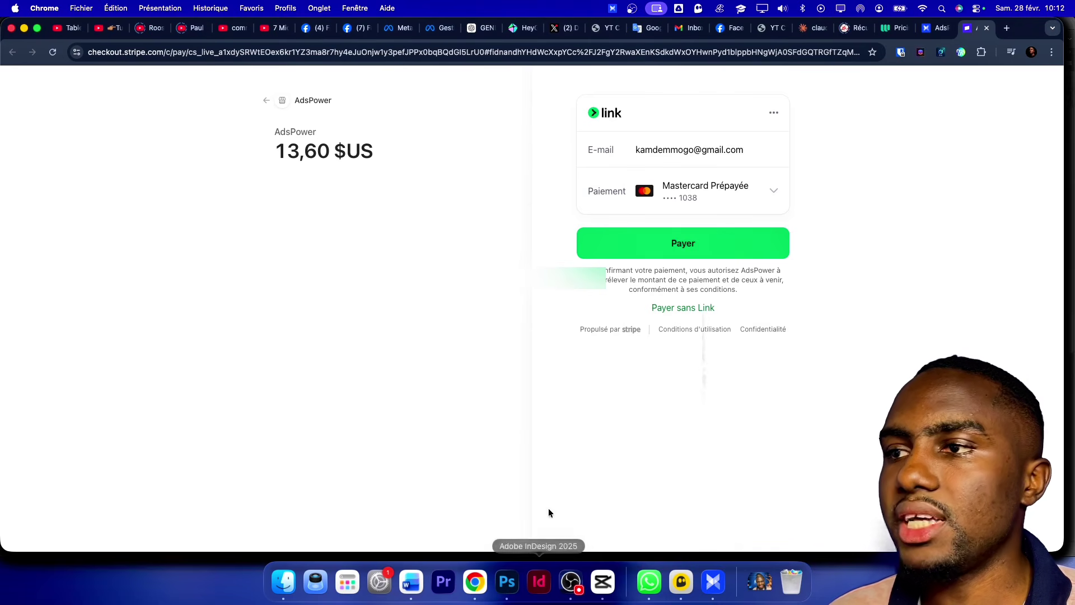
click(705, 252)
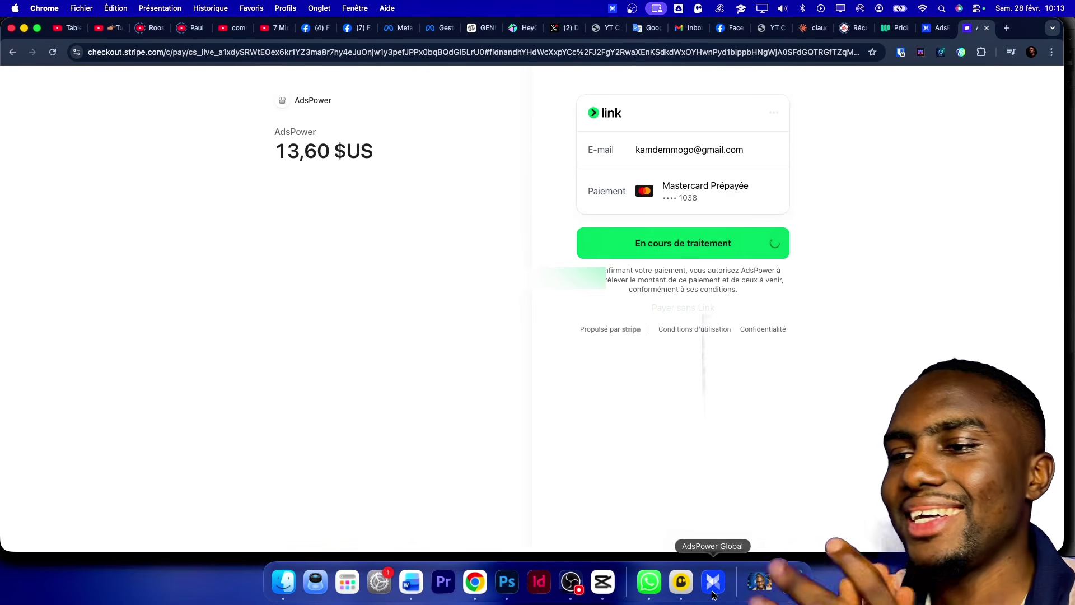
click(571, 596)
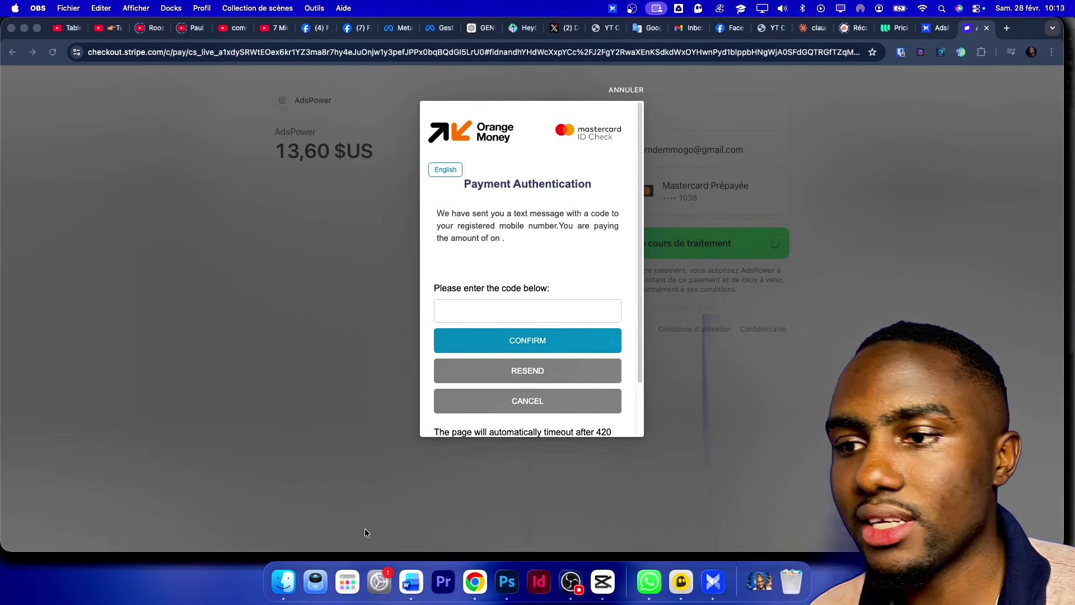
Enter the texted code in the Orange Money authentication popup and confirm it
click(475, 583)
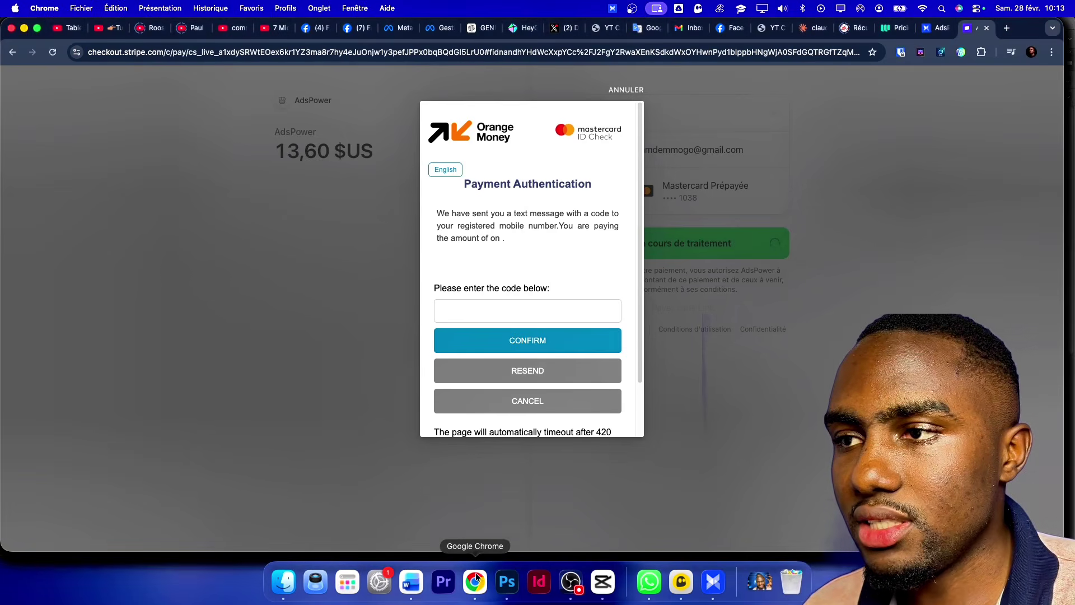
click(535, 309)
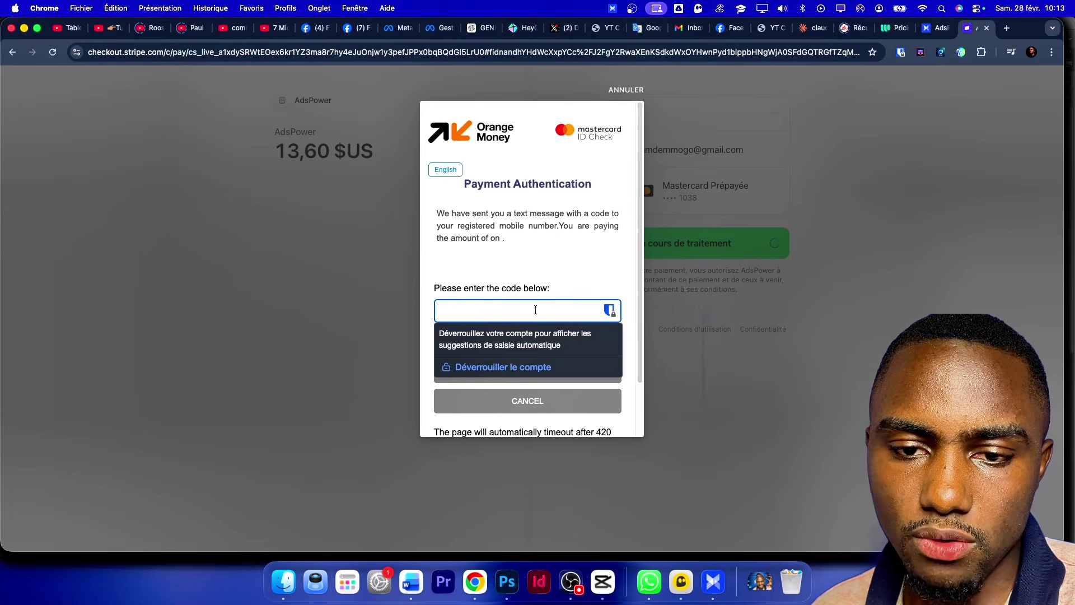
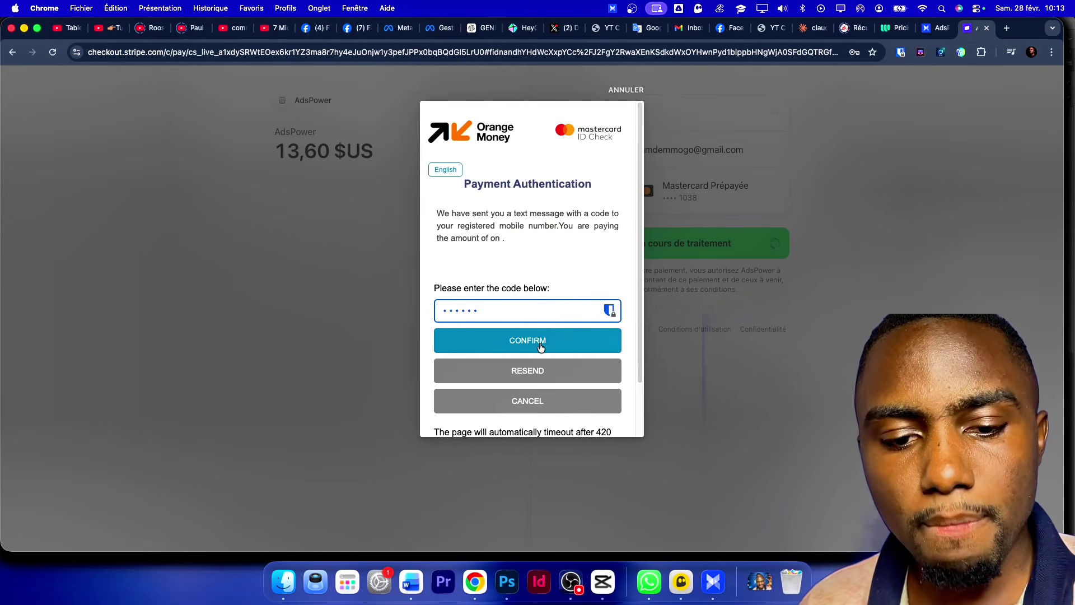
click(541, 347)
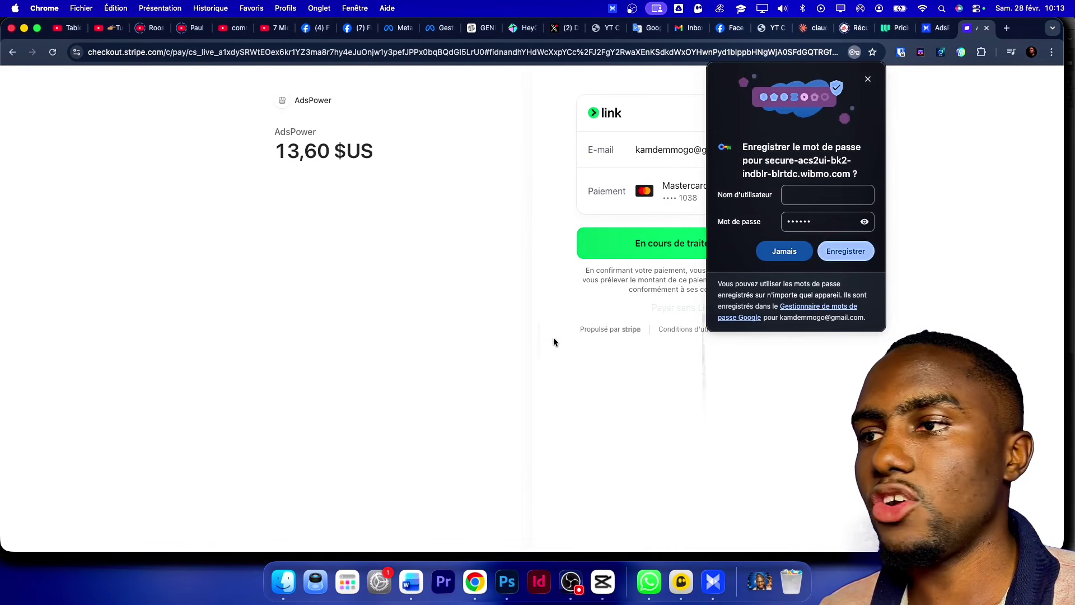
Decline saving the code, wait for 'Paiement réussi', then return to AdsPower Browser
click(786, 252)
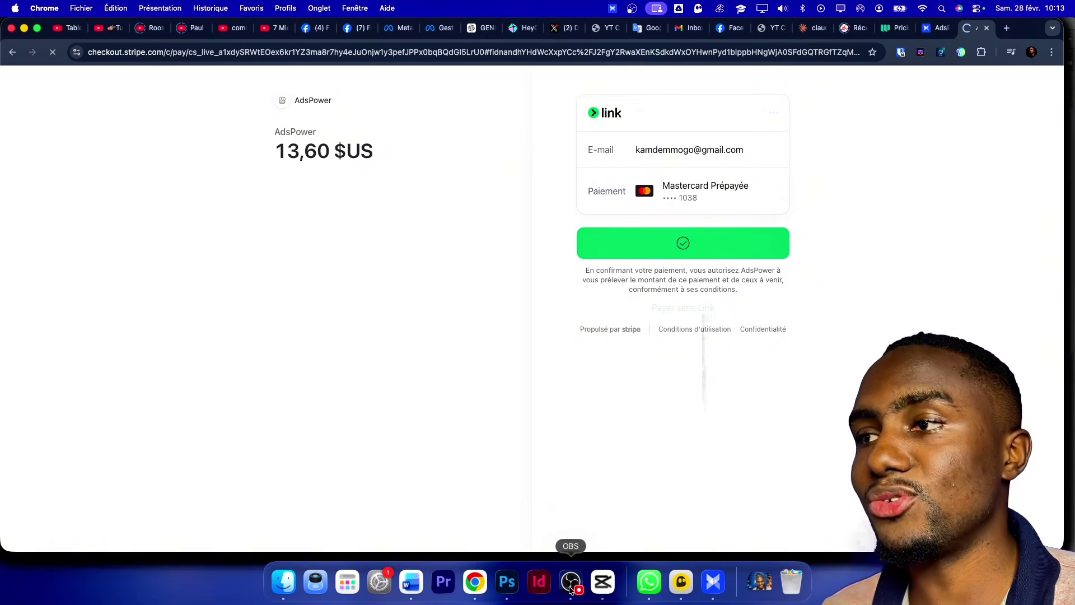
click(571, 600)
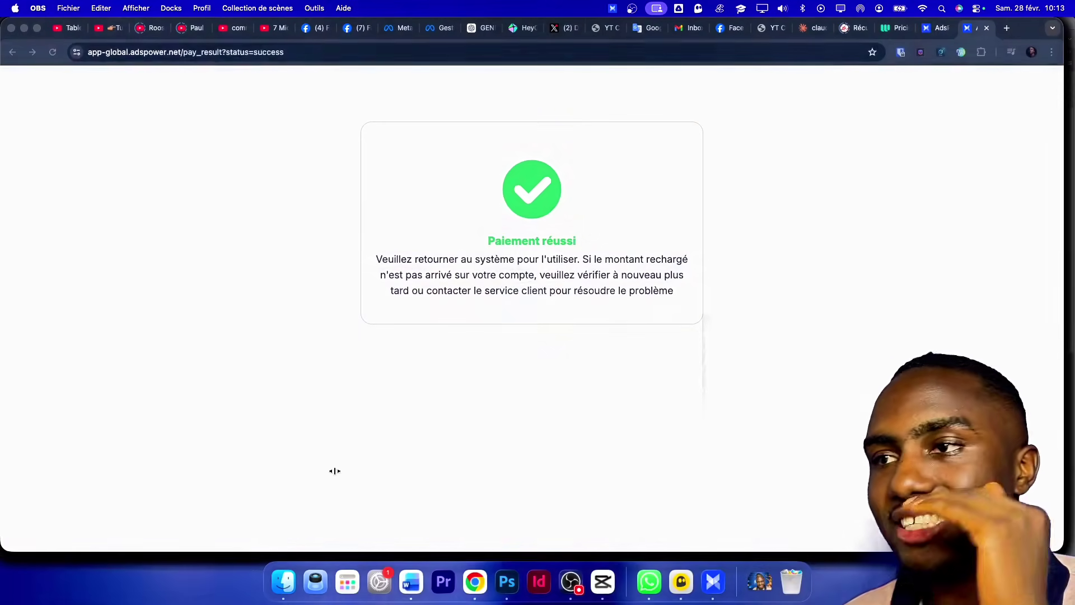
click(713, 581)
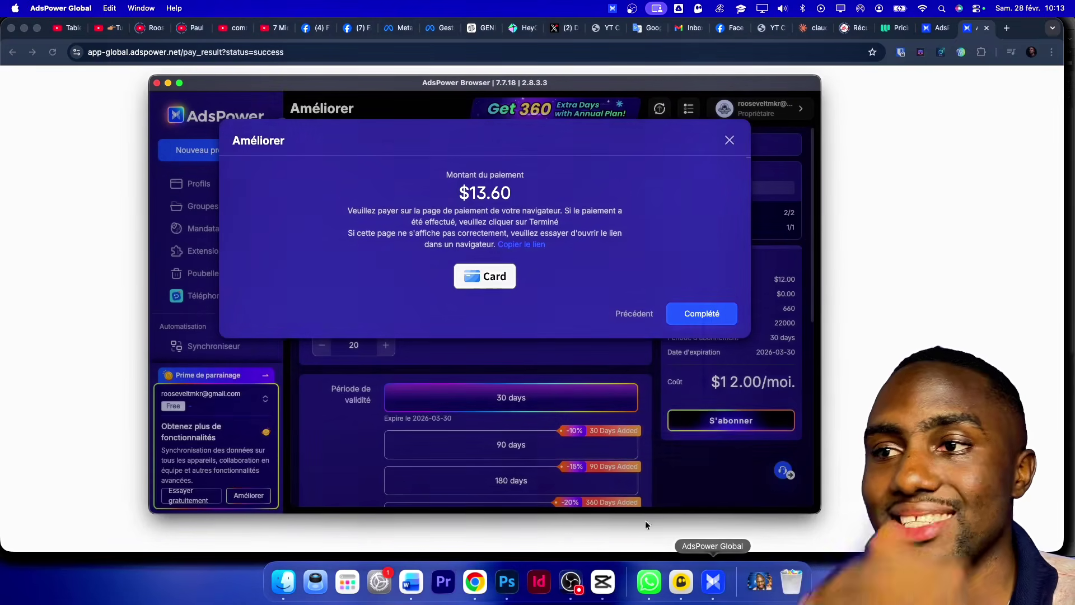
Mark the upgrade Complété, then delete profiles 4 (USA) and 2 (Garde la foi)
click(697, 313)
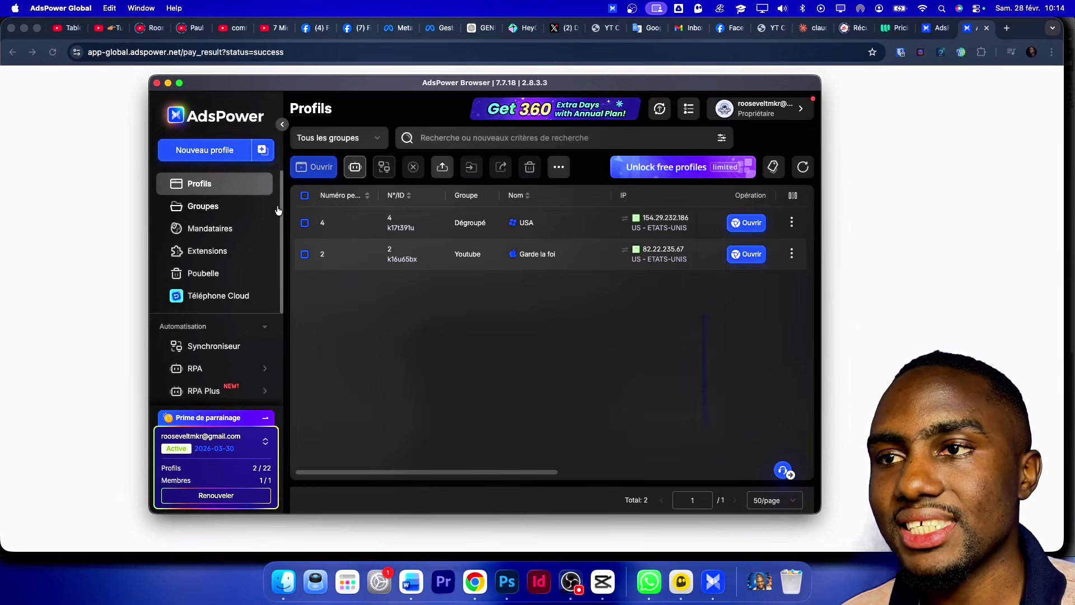
click(305, 223)
click(305, 254)
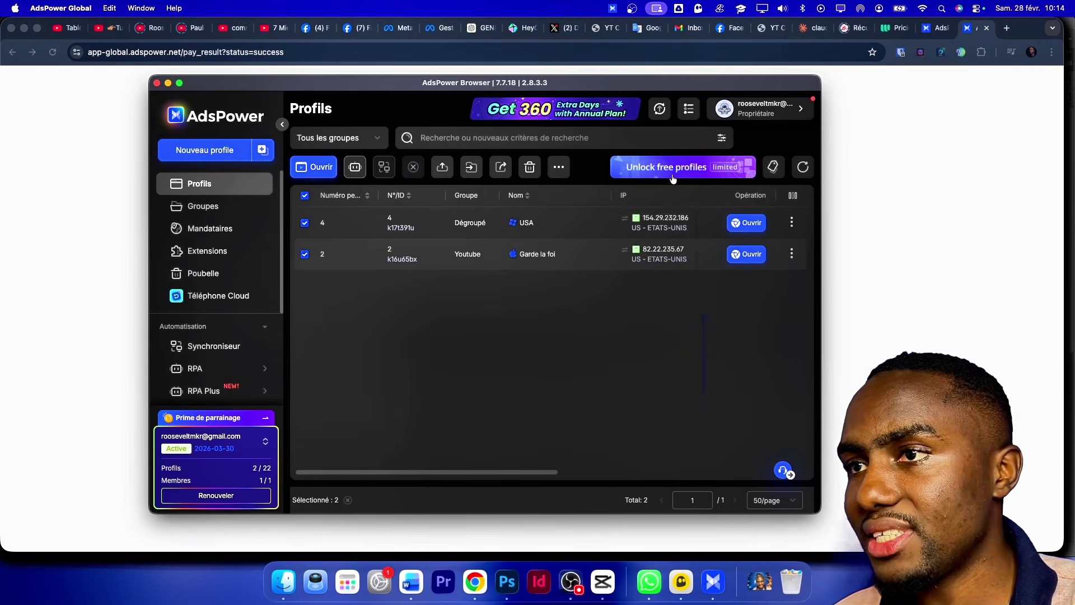
click(529, 168)
click(569, 285)
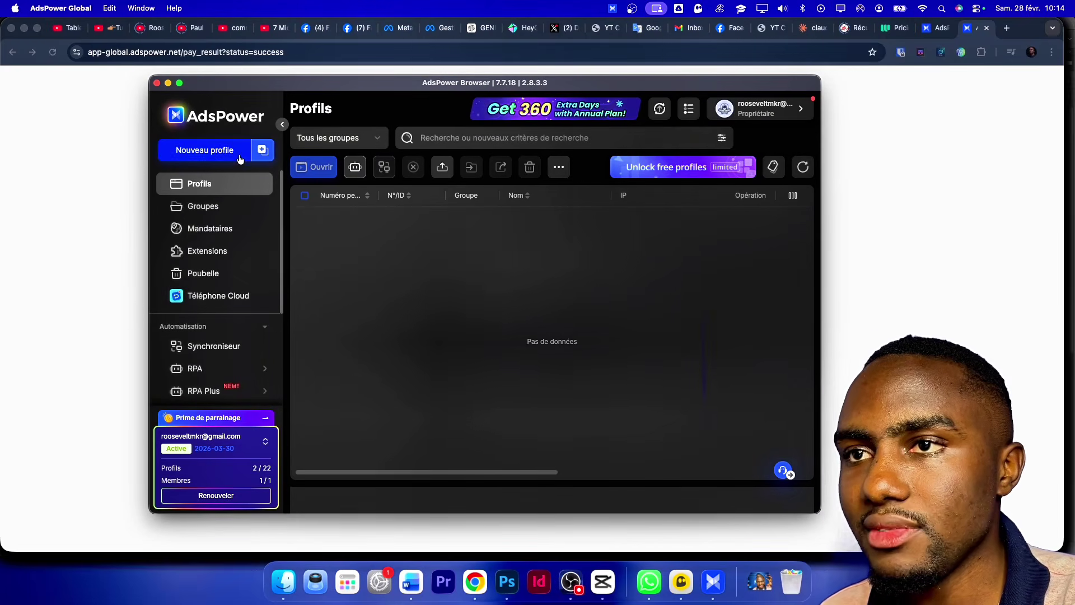
Start a new browser profile, then abandon the empty form
click(242, 157)
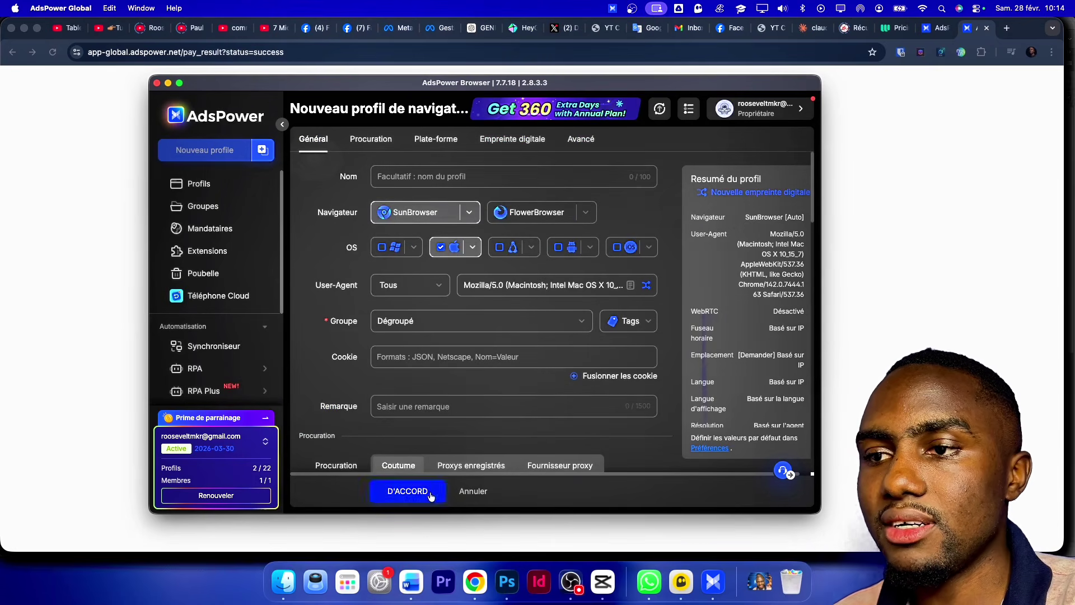
click(427, 492)
click(469, 491)
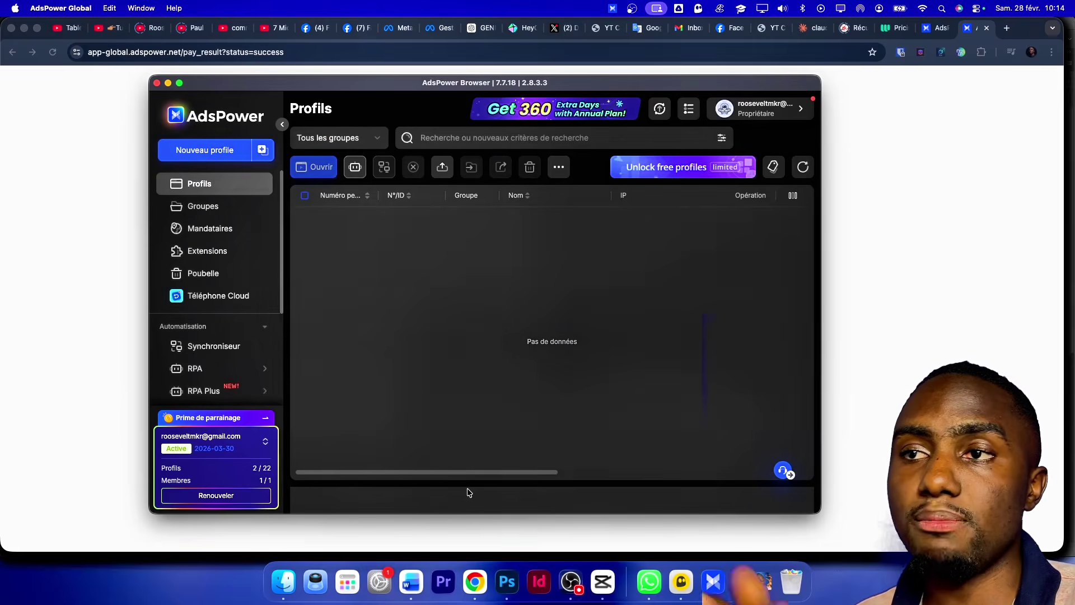
Draft profile 'Chaine 1' with Windows OS, cancel it unsaved, and go to Groupes
click(226, 155)
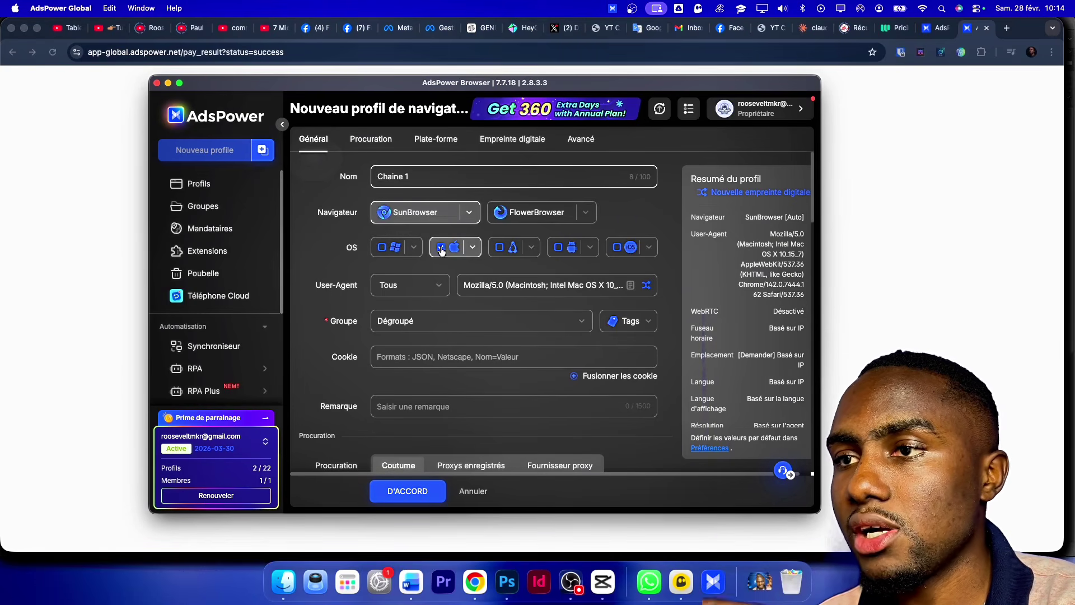
click(399, 249)
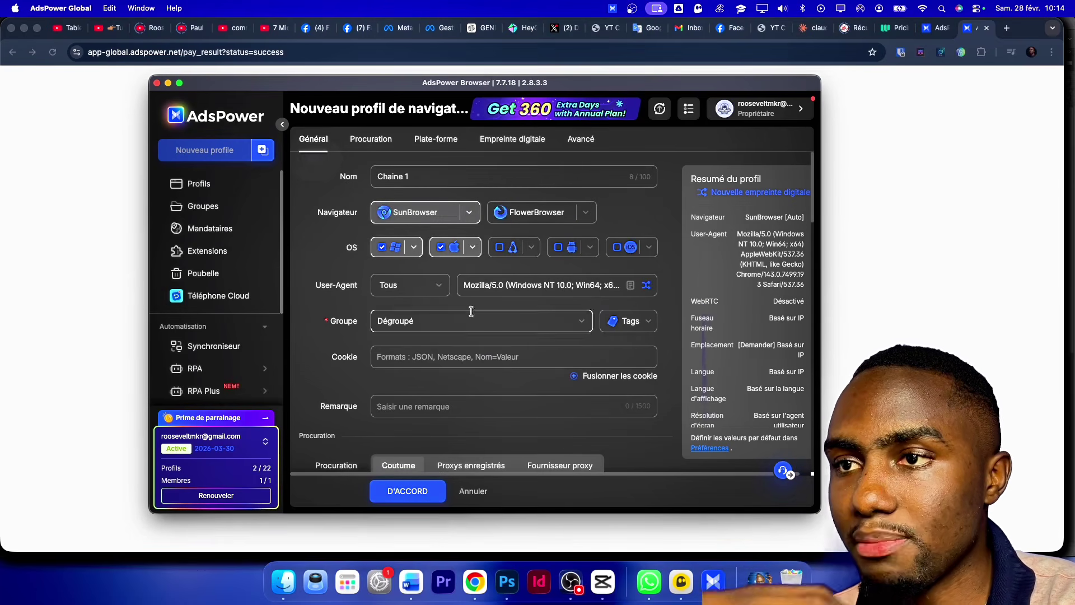
scroll(431, 289, down, 3)
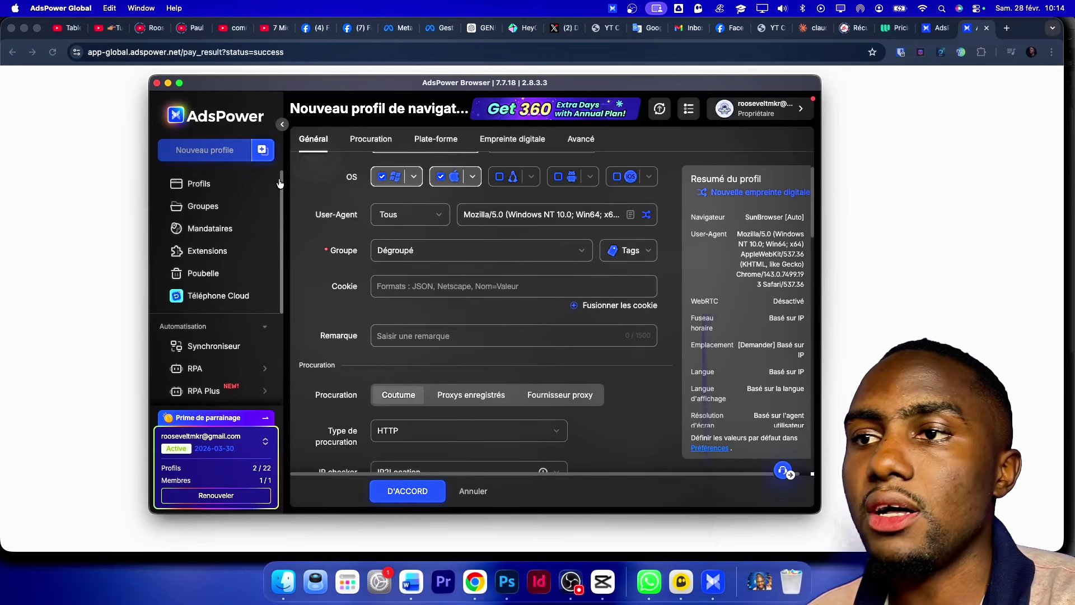
click(468, 496)
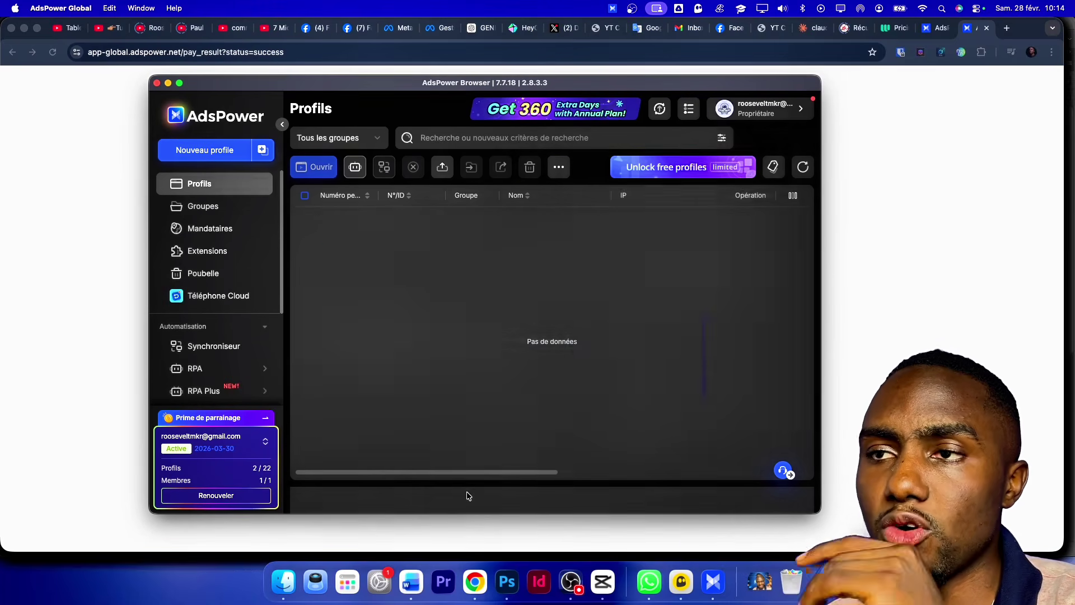
click(226, 203)
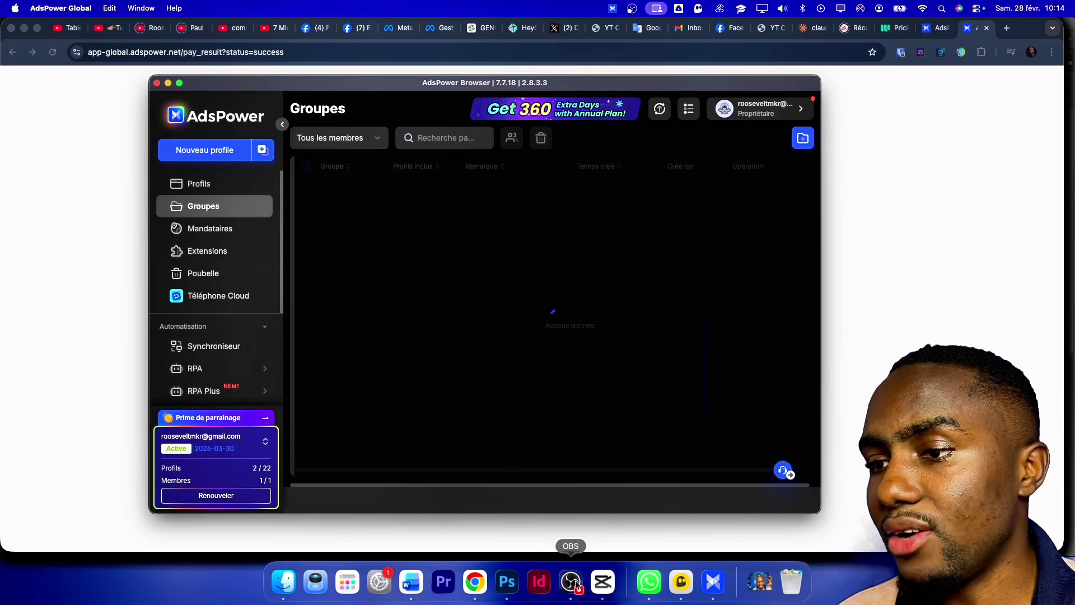
In Webshare, select the 100 Shared Proxies plan and click Buy Now
click(474, 581)
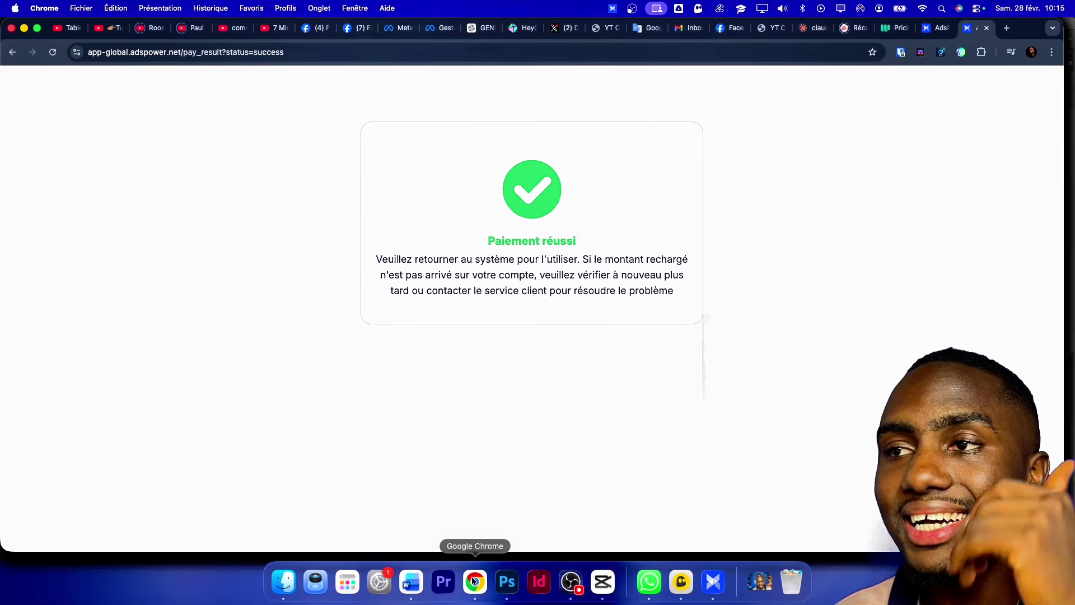
click(883, 28)
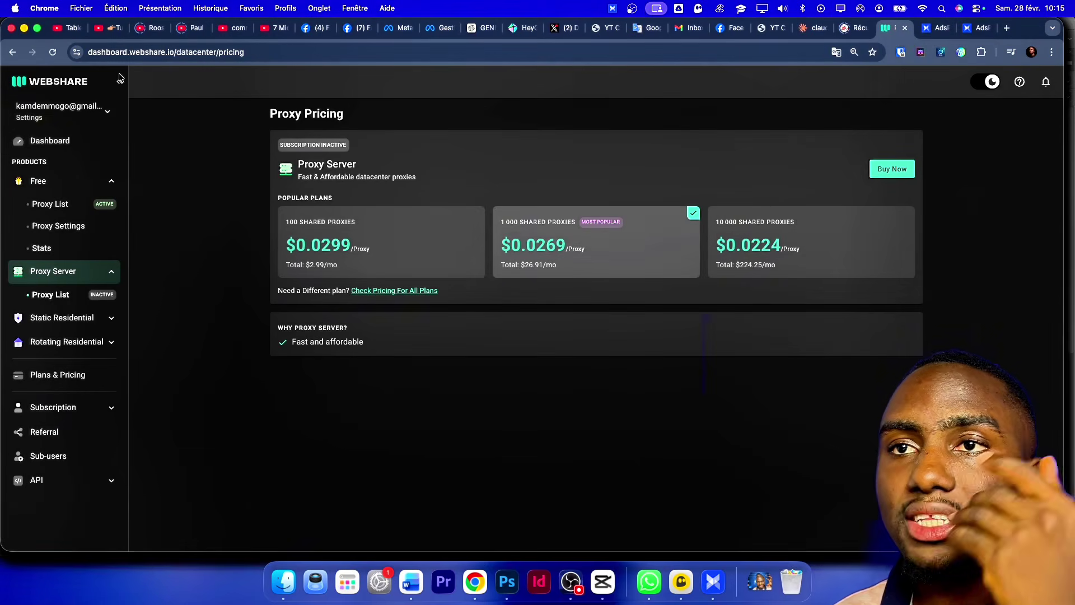
click(53, 143)
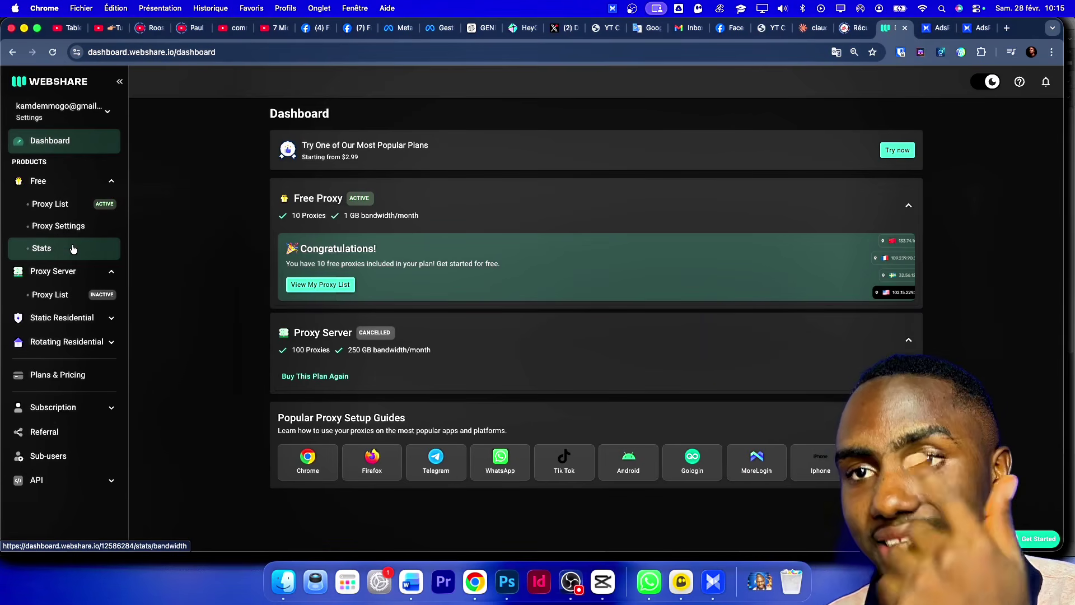
click(65, 297)
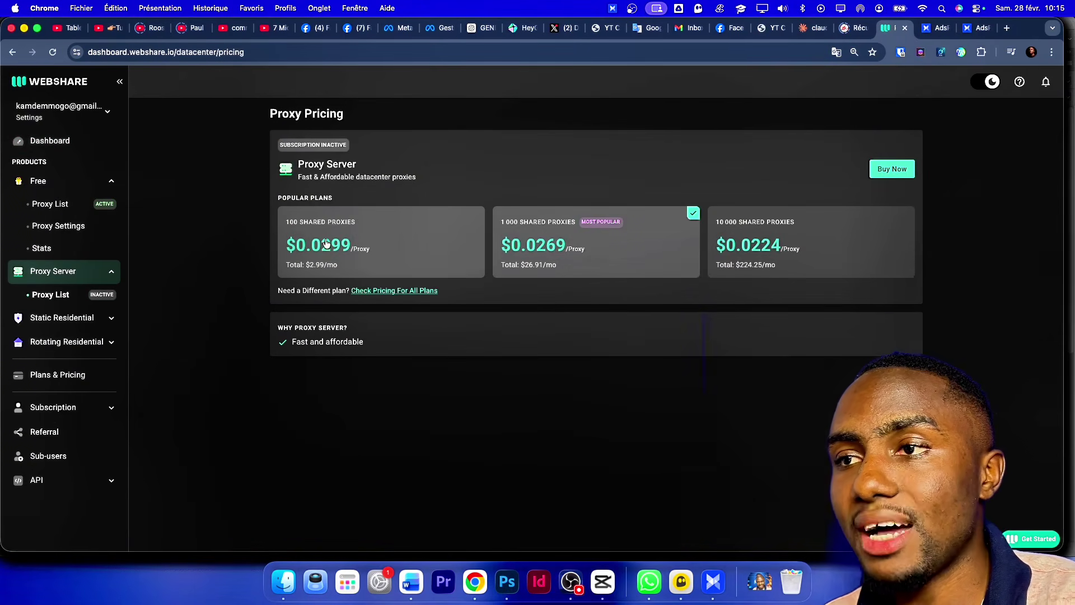
click(368, 244)
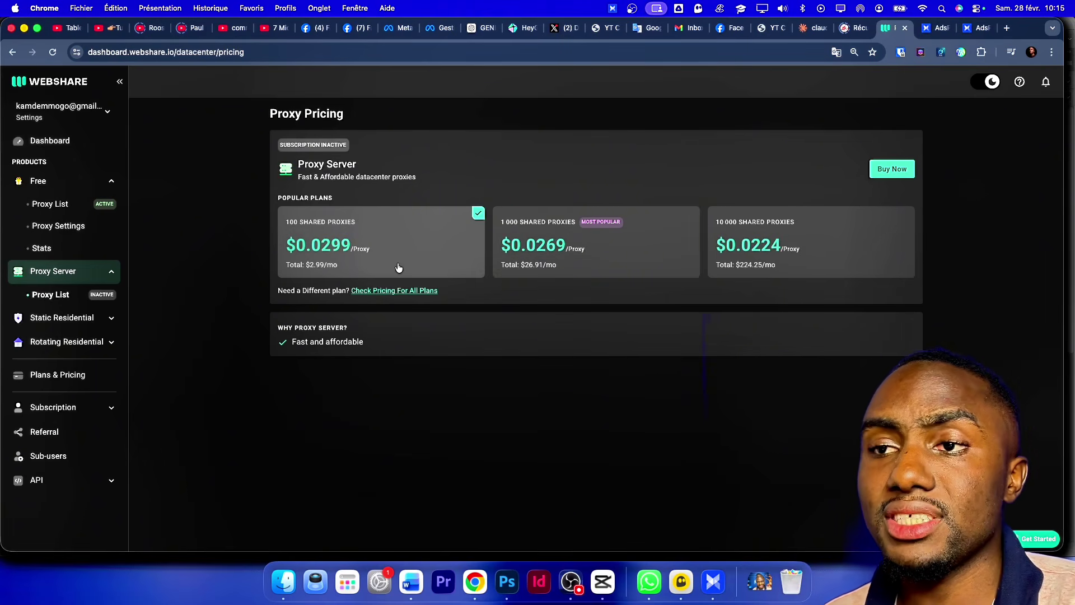
click(891, 168)
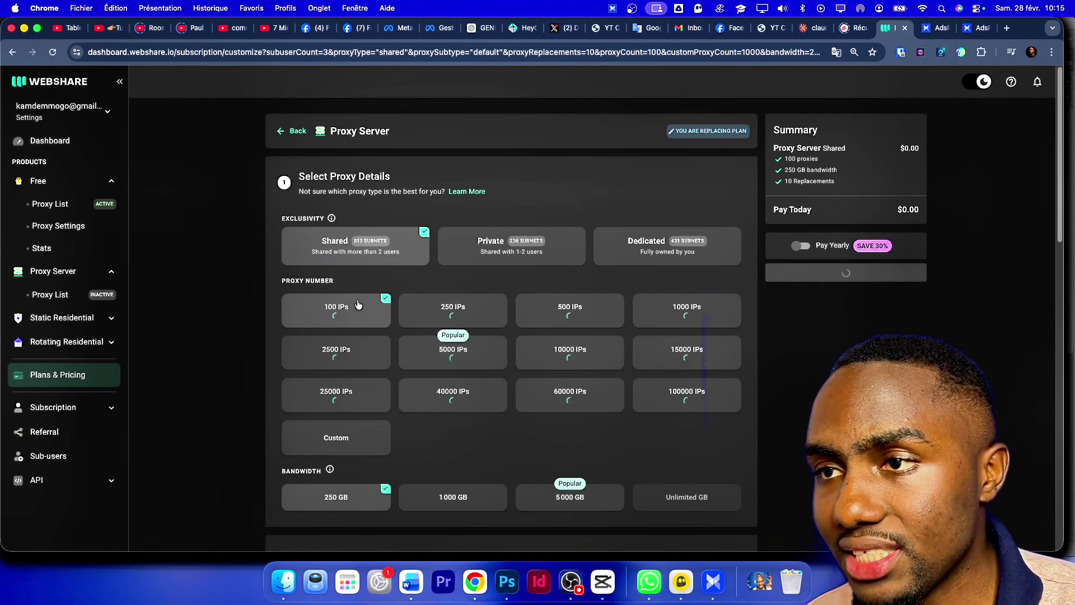
Drop the United Kingdom proxies by setting its quantity to 0
scroll(665, 328, down, 5)
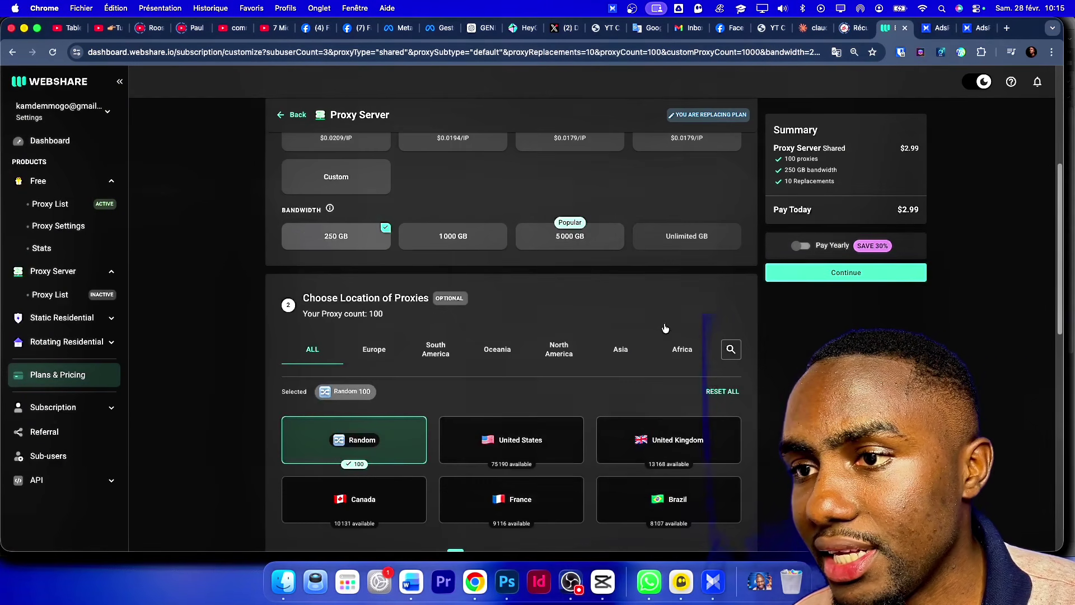
mouse_move(336, 440)
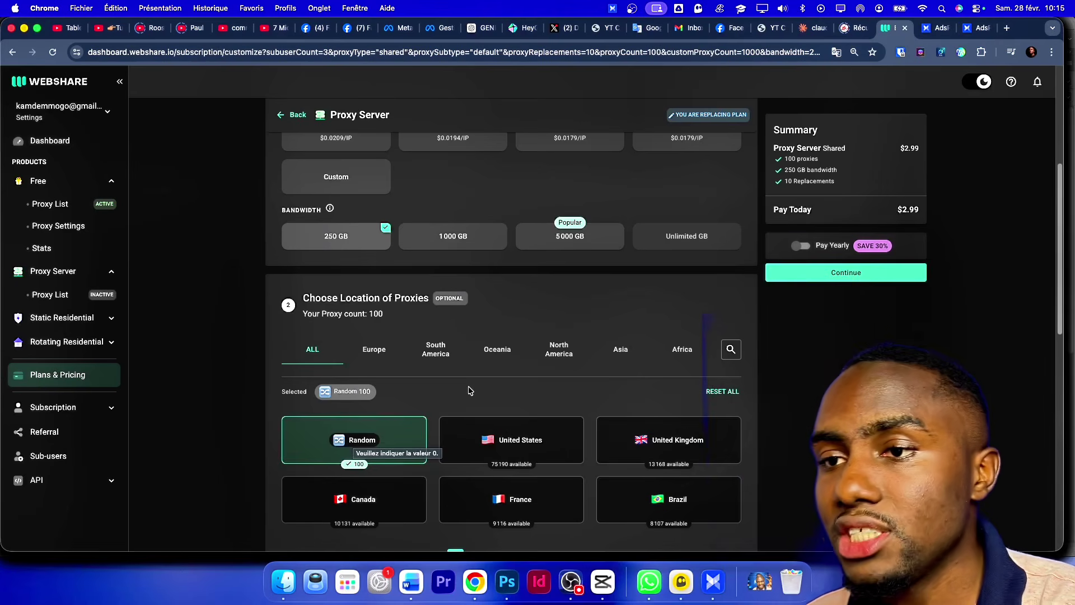
mouse_move(504, 432)
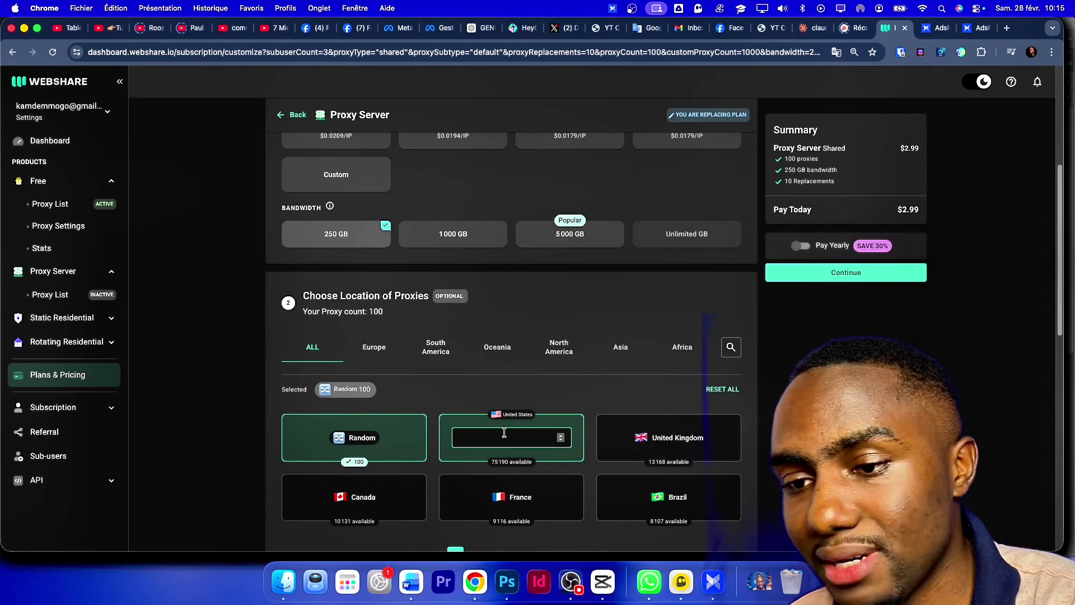
text(20)
mouse_move(648, 437)
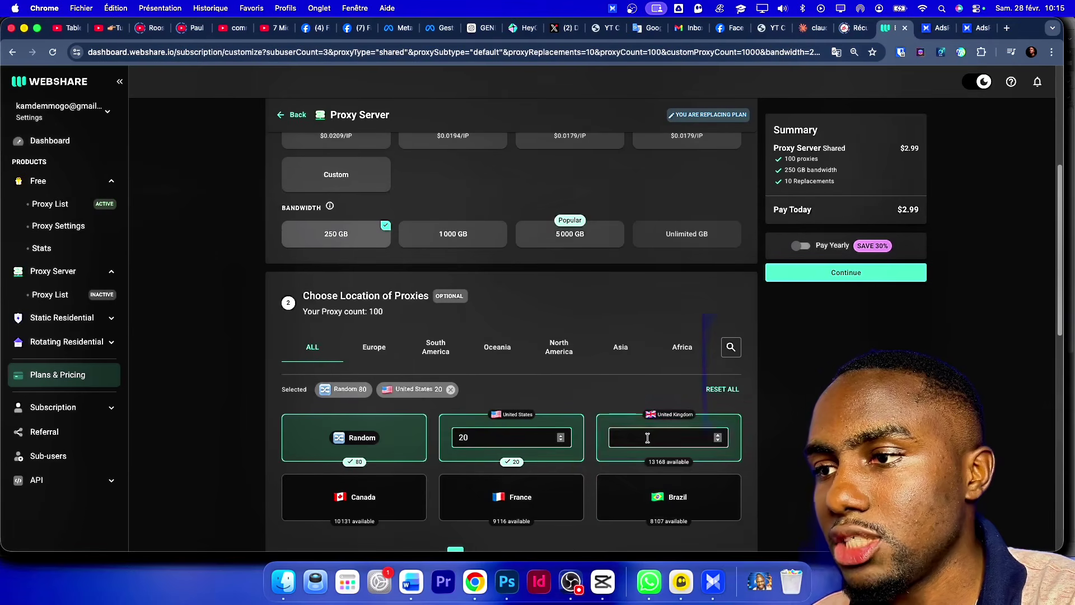
text(3)
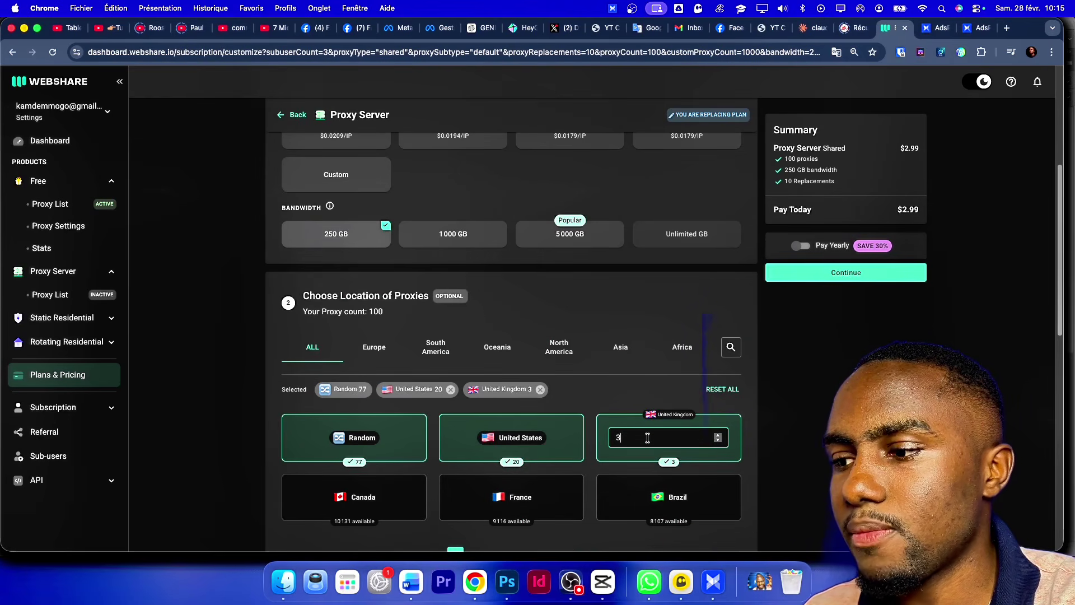
key(BackSpace)
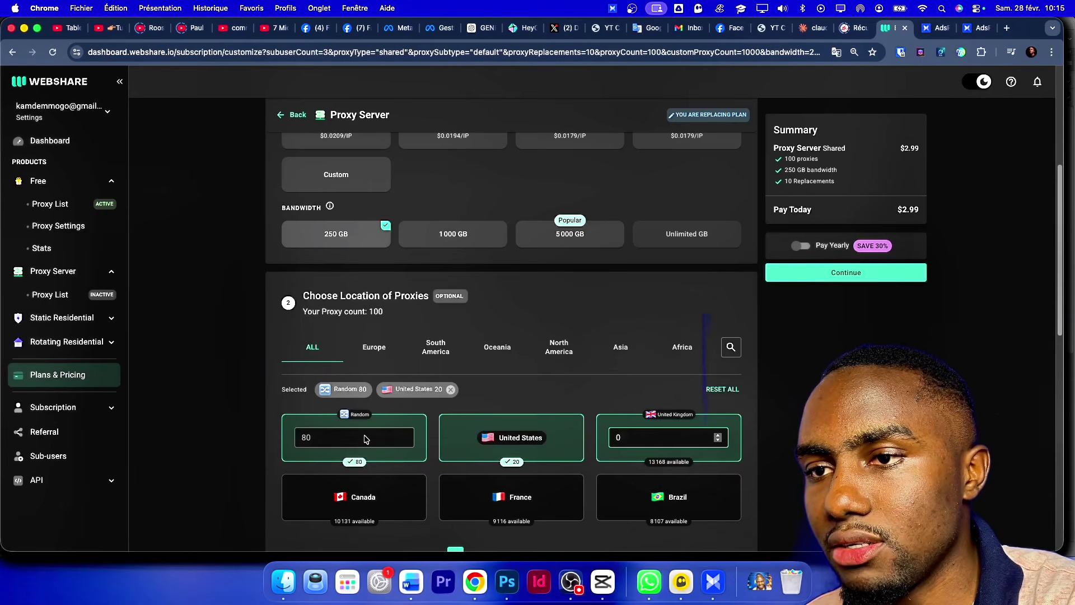
click(365, 440)
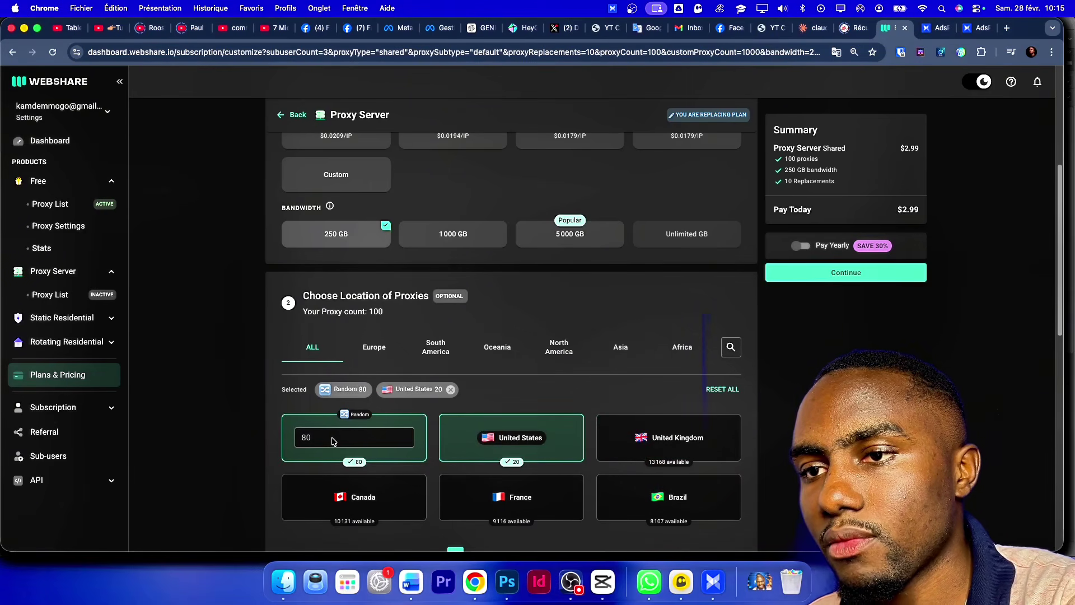
Allocate 30 proxies to France
mouse_move(553, 436)
scroll(533, 445, down, 1)
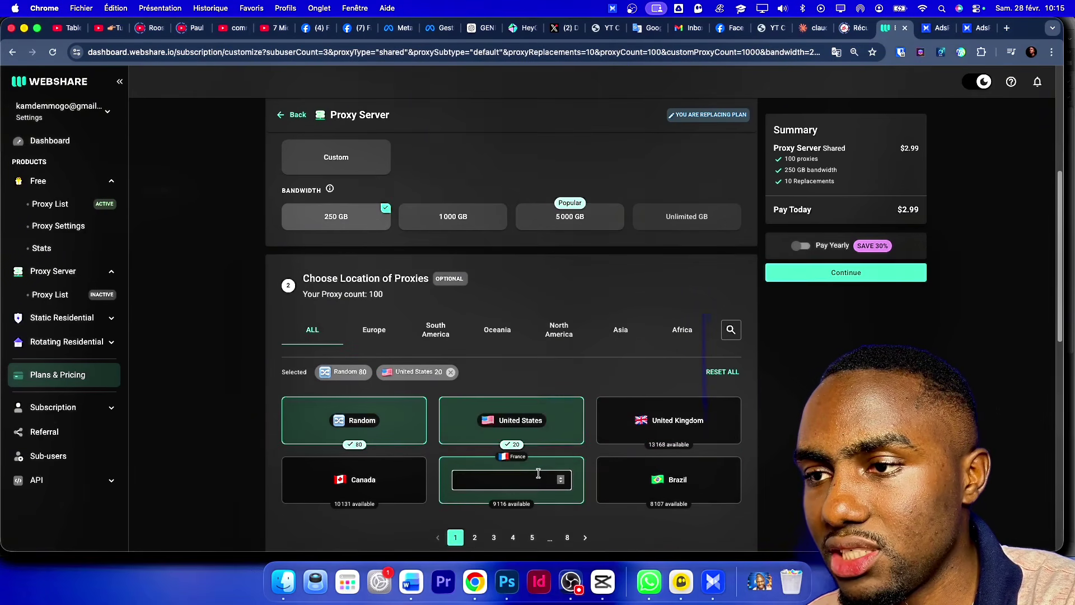
click(533, 482)
scroll(533, 482, down, 3)
text(30)
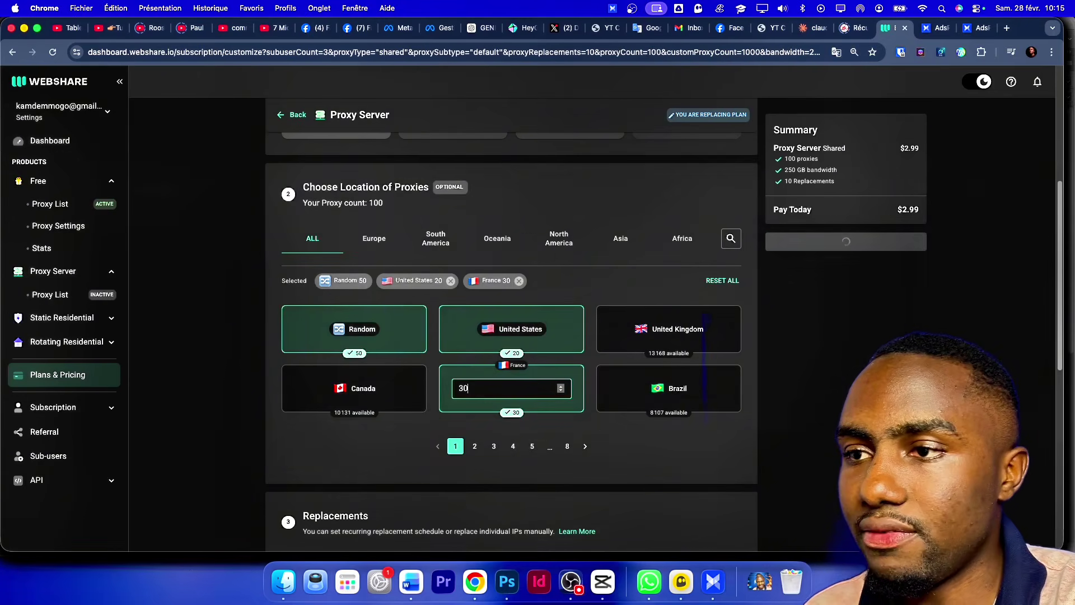
scroll(405, 458, up, 3)
Set United States to 10 proxies and Canada to 15, leaving Random at 45
click(359, 480)
text(2)
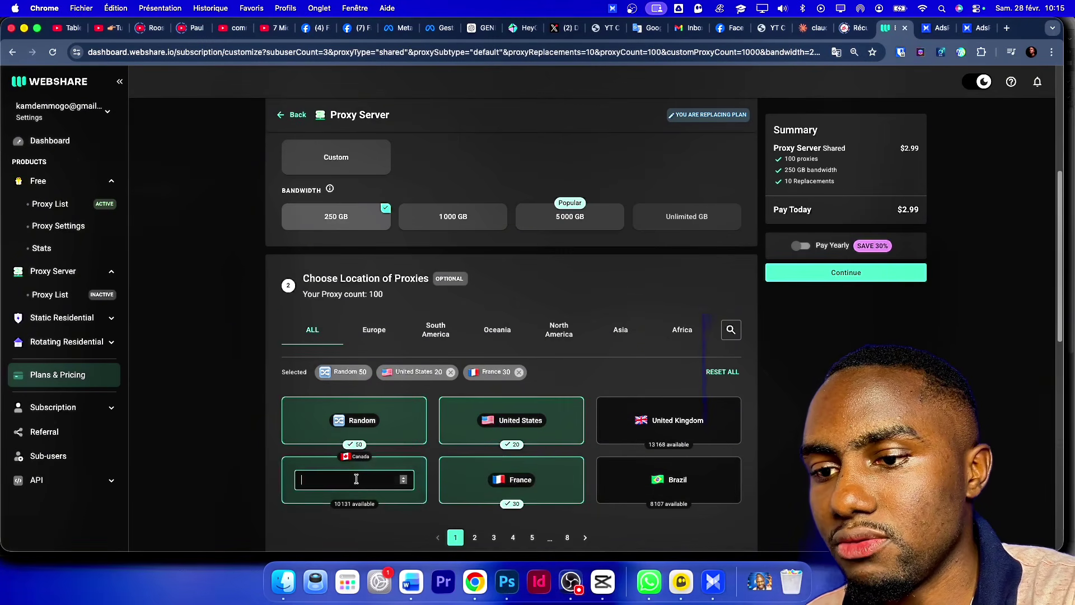
scroll(359, 481, down, 3)
scroll(358, 482, up, 3)
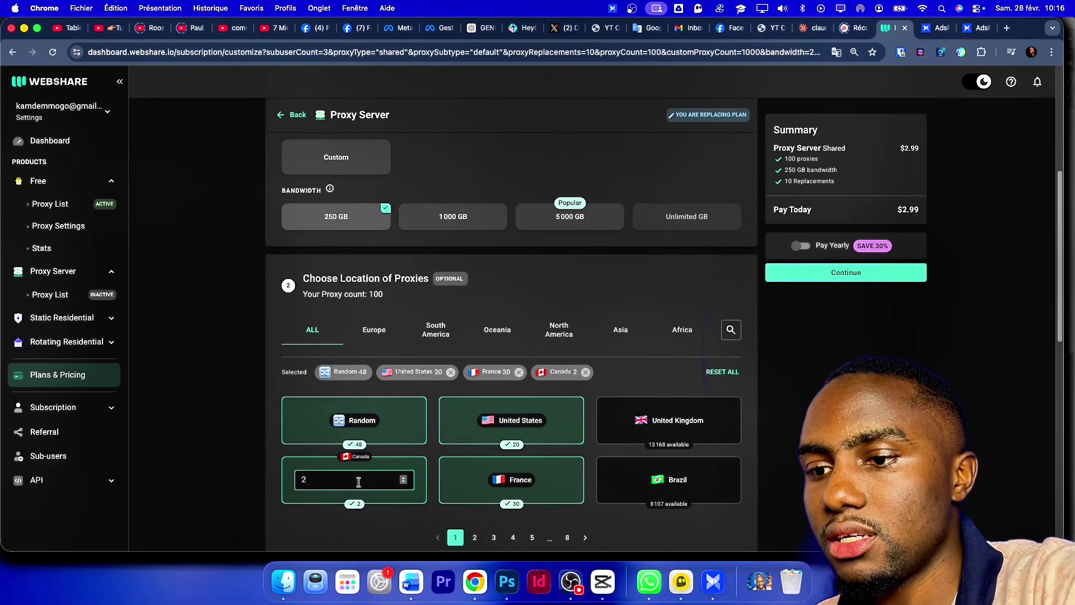
text(5)
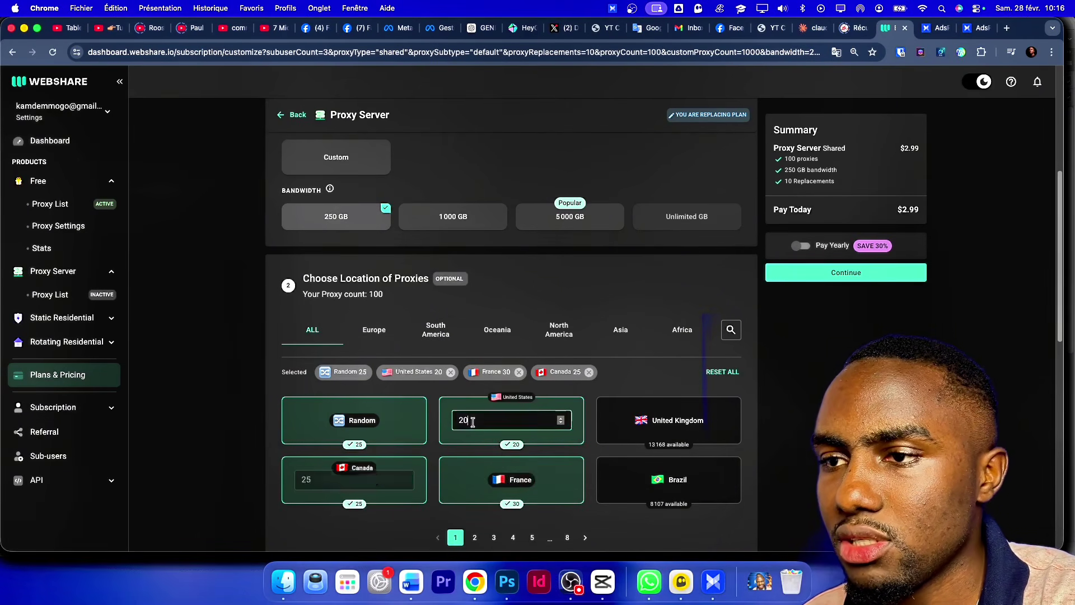
drag(471, 420, 444, 421)
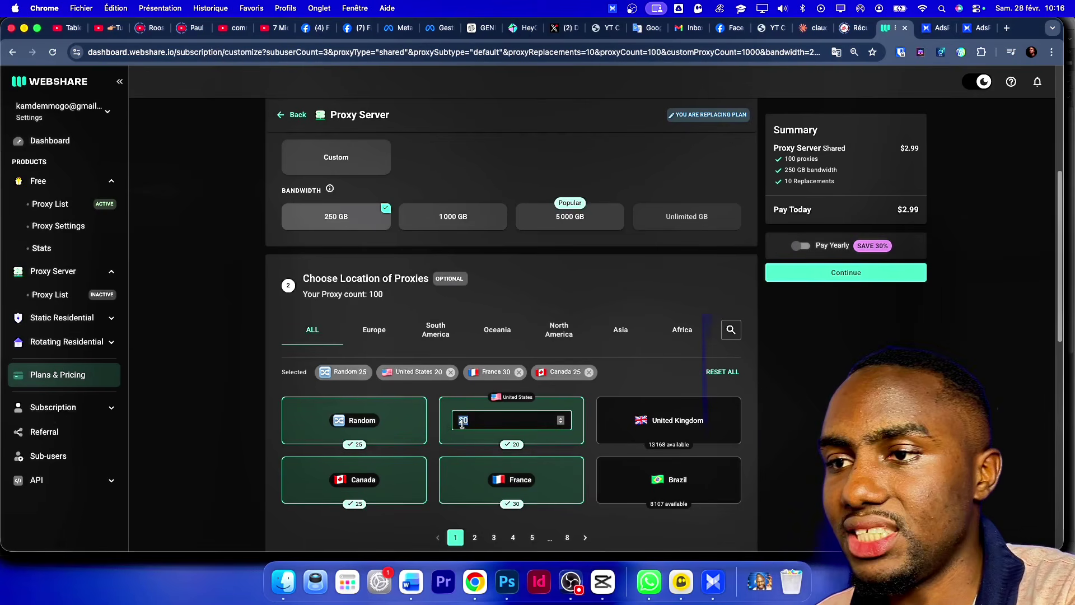
text(10)
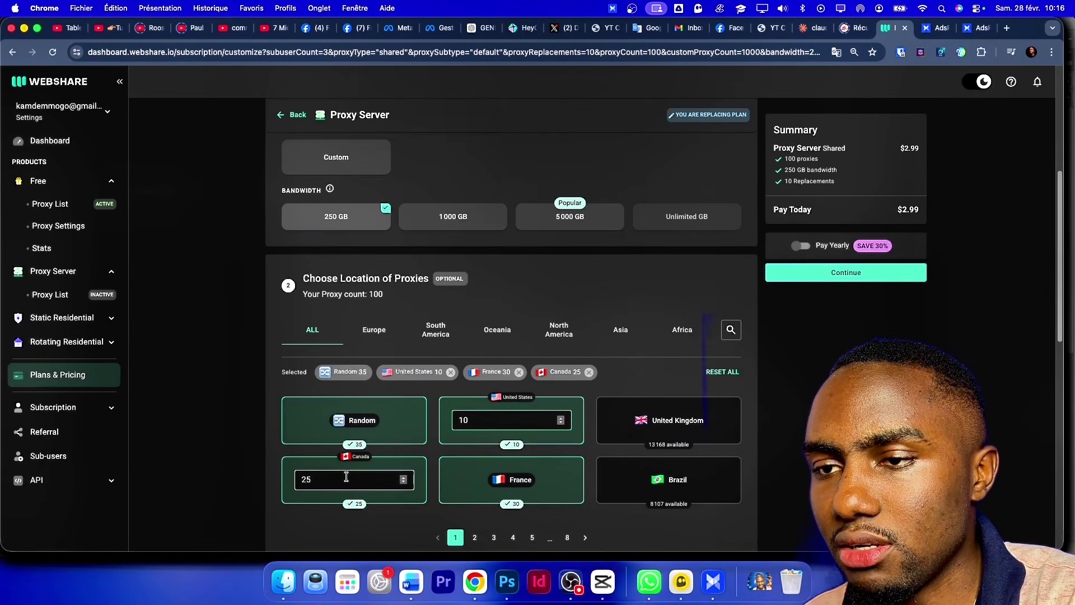
click(346, 477)
text(1)
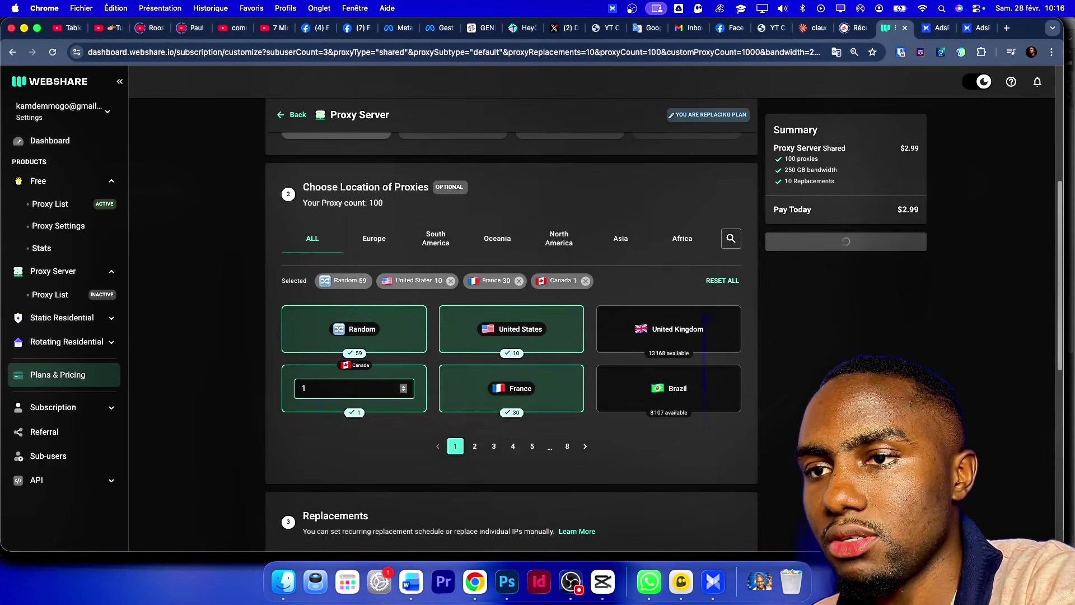
mouse_move(536, 483)
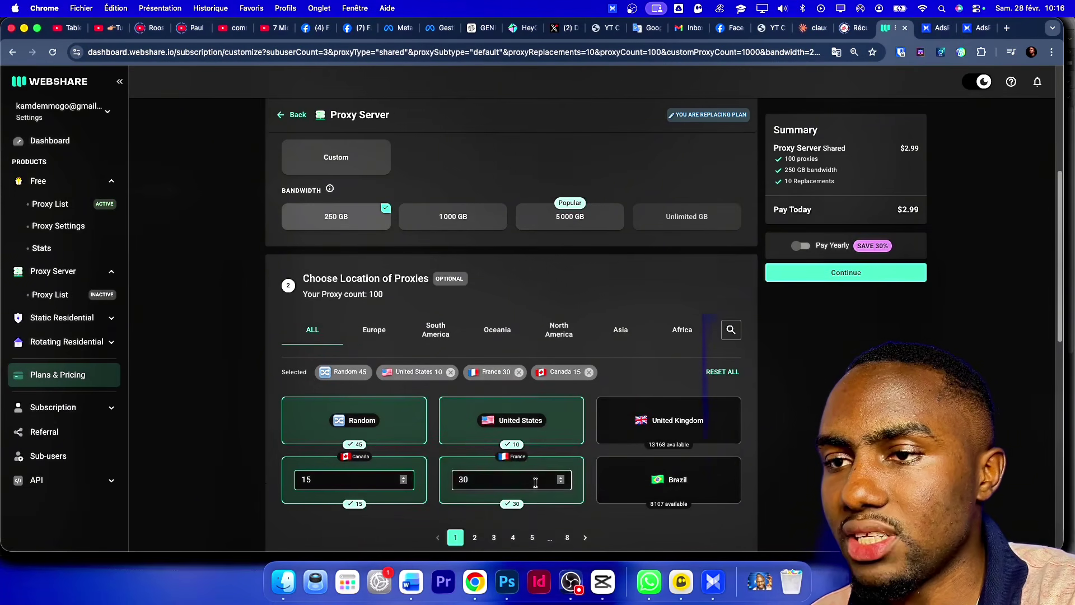
Continue from the summary to the $2.99 checkout without any high performance add-ons
click(856, 279)
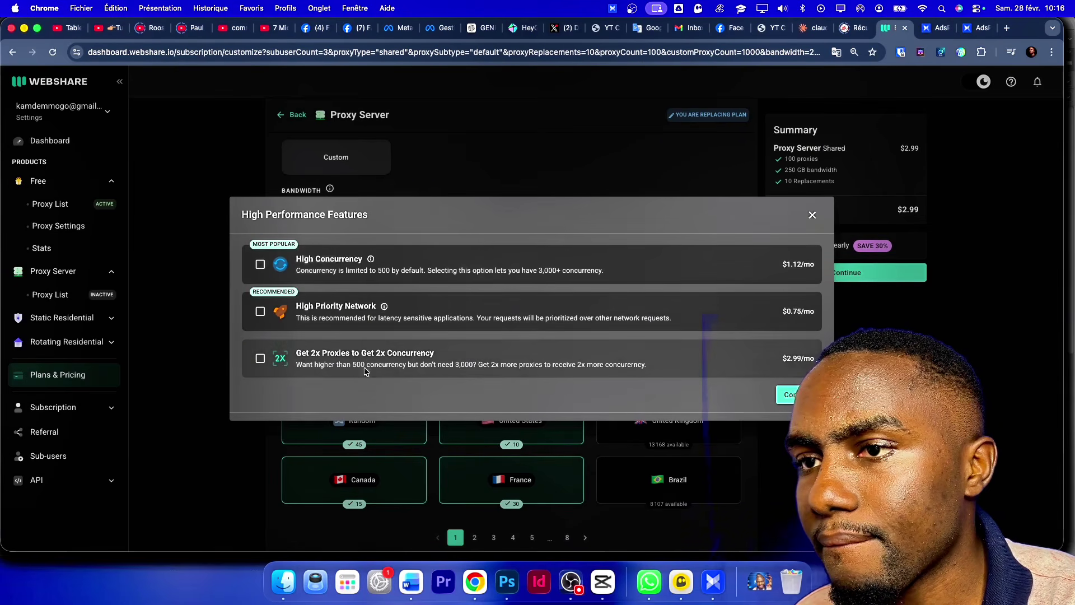
click(812, 215)
click(849, 274)
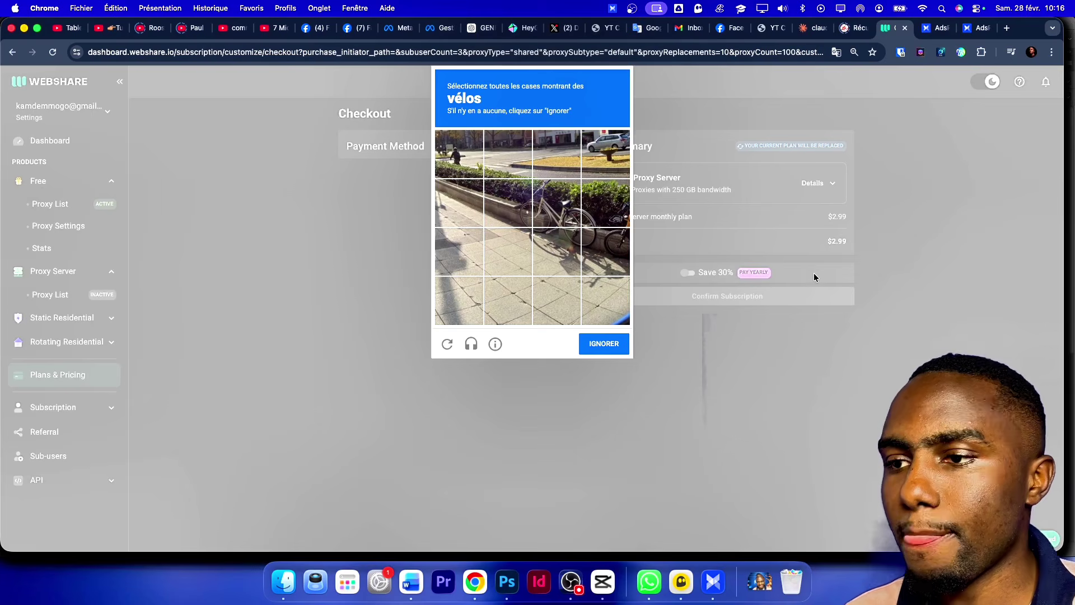
Return to the browser, mark all bicycle tiles in the challenge and submit them
click(571, 581)
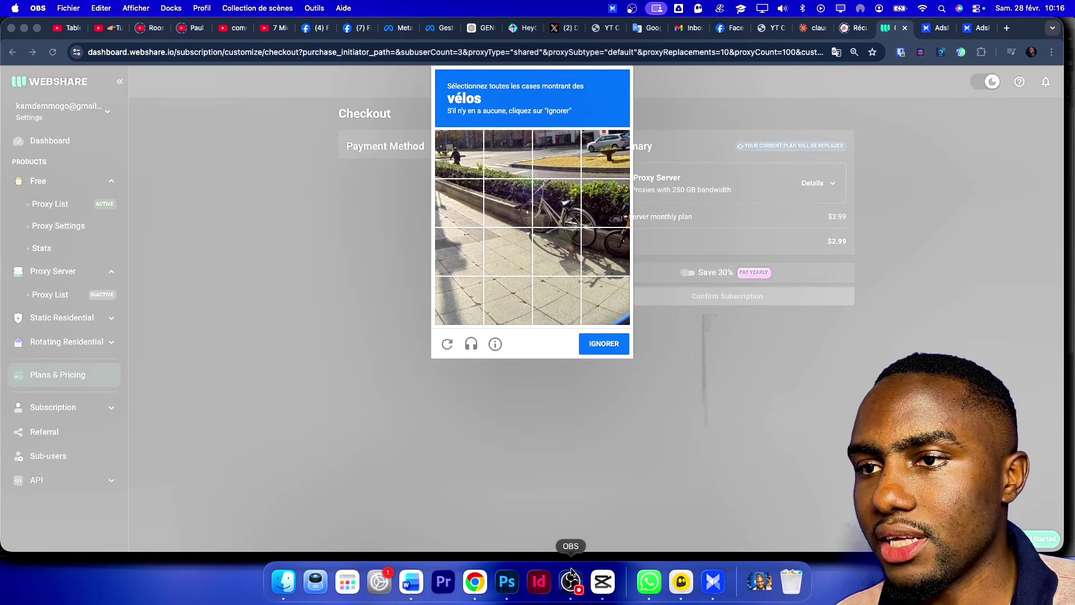
click(475, 581)
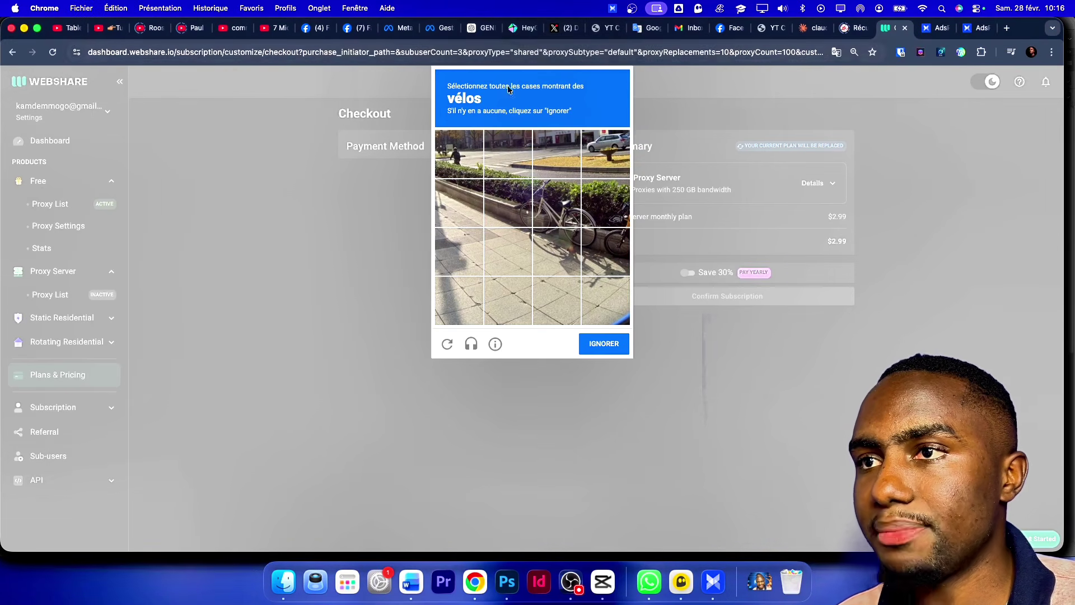
click(549, 221)
click(508, 203)
click(605, 203)
click(605, 251)
click(557, 251)
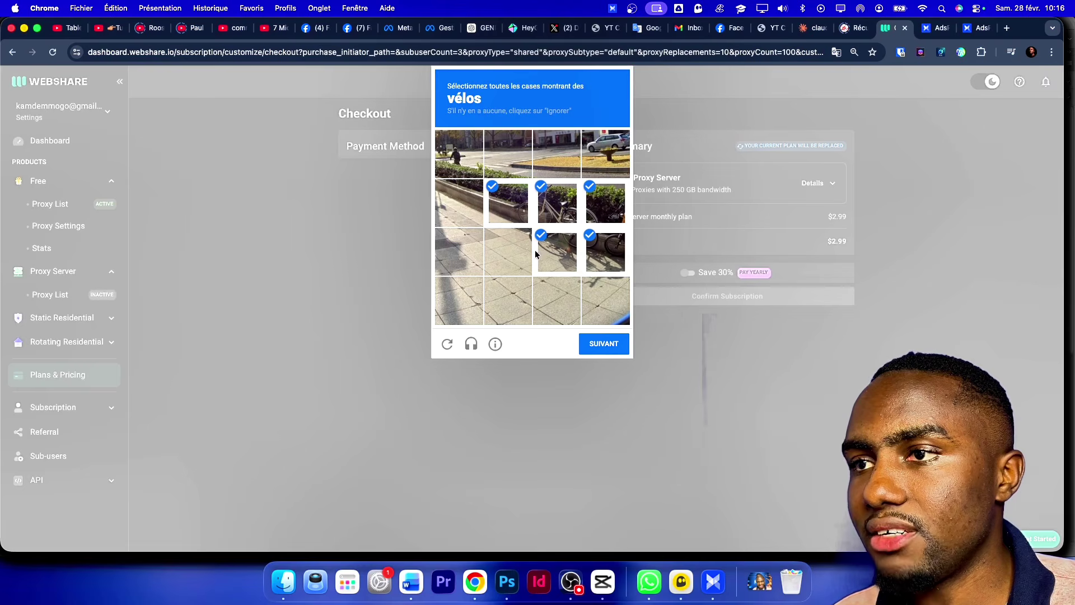
click(518, 243)
click(603, 343)
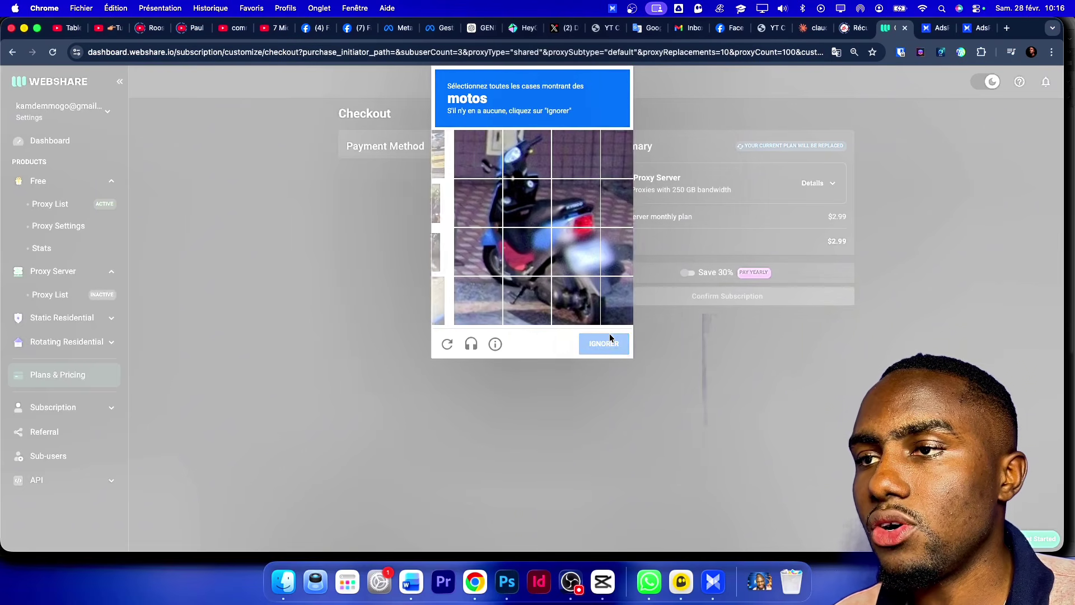
Mark every tile containing the motorbike and submit the challenge
click(476, 266)
click(508, 251)
click(508, 300)
click(557, 299)
click(557, 251)
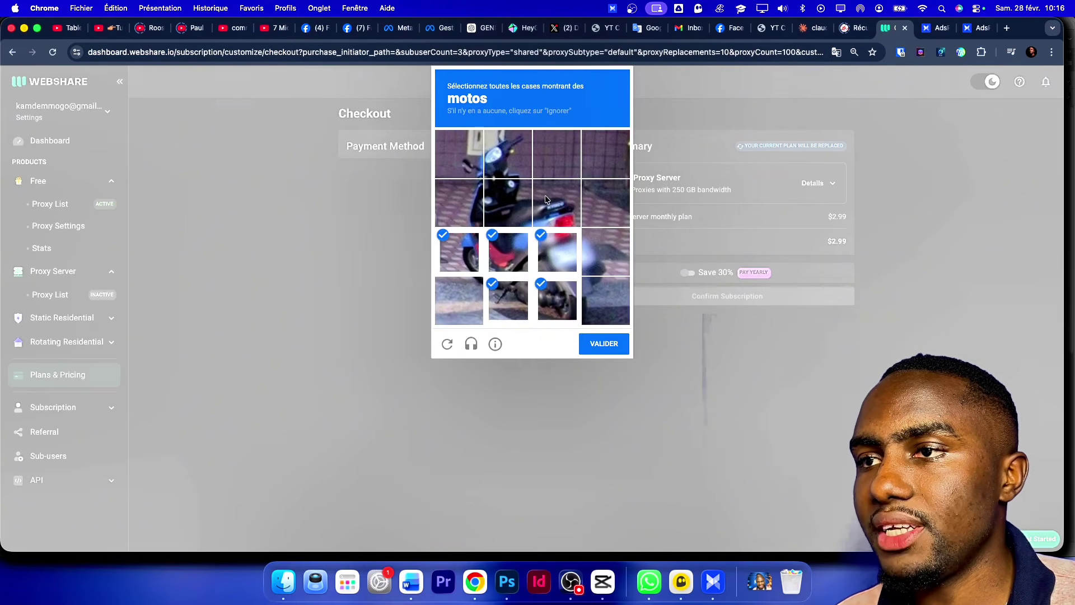
click(557, 203)
click(504, 199)
click(500, 153)
click(459, 154)
click(459, 203)
click(605, 251)
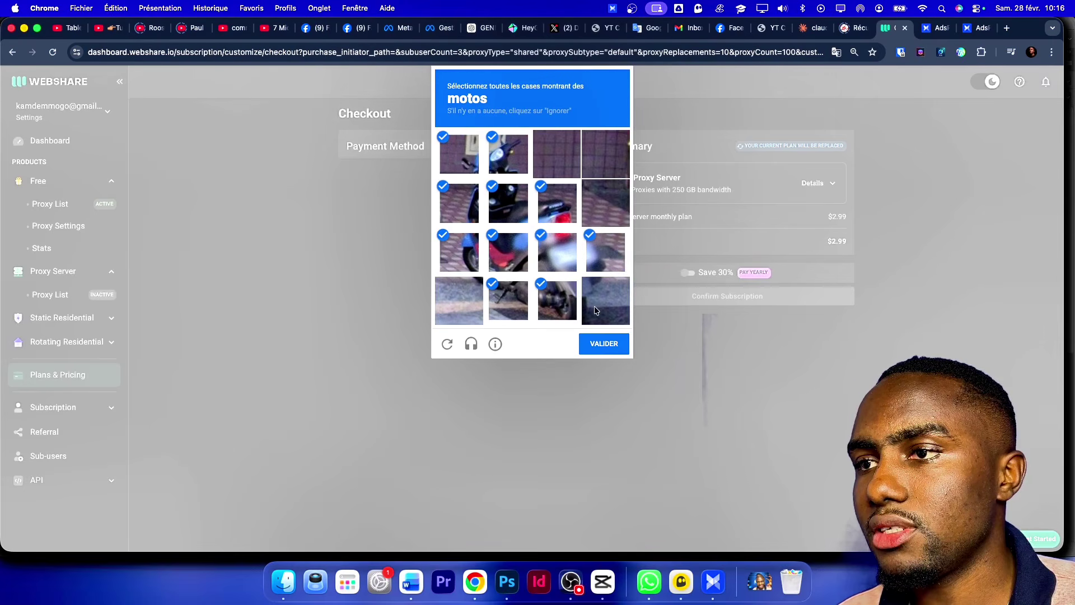
click(605, 300)
click(598, 343)
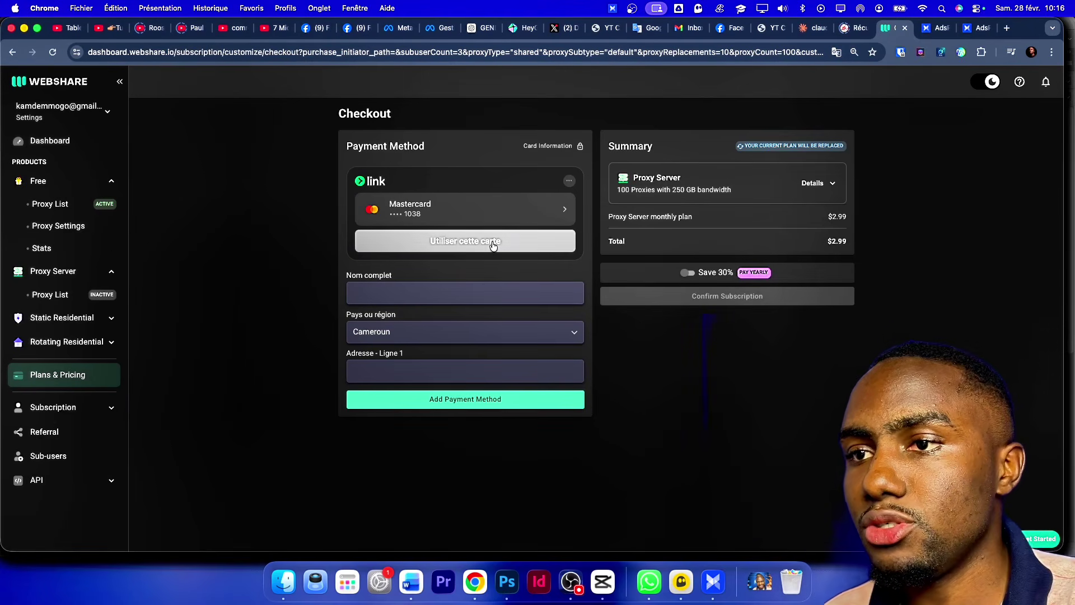
Pay with the saved Mastercard via Link and enter the texted verification code
click(523, 401)
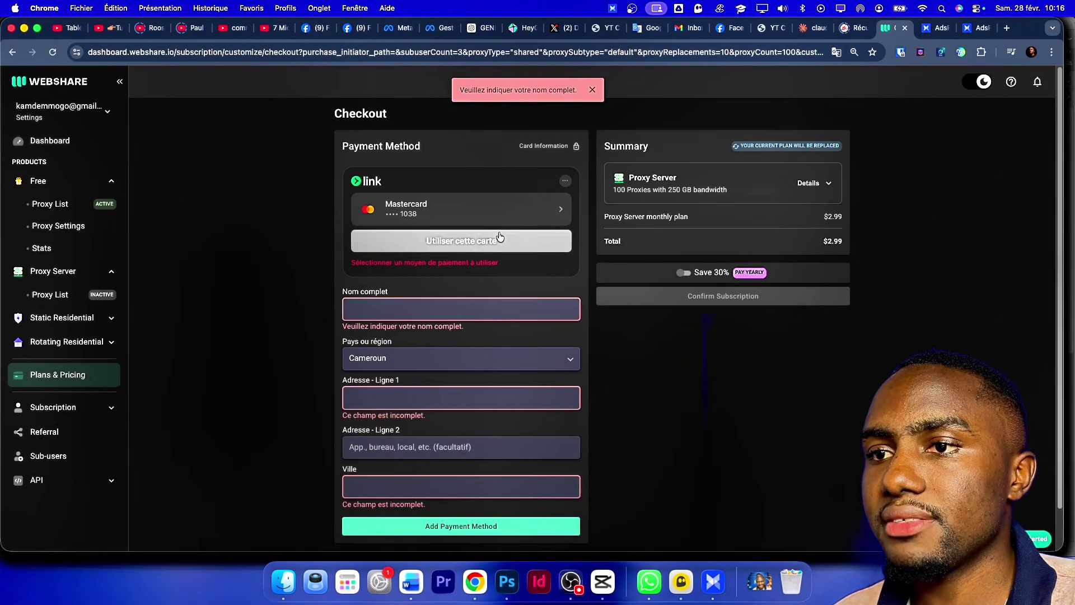
click(500, 238)
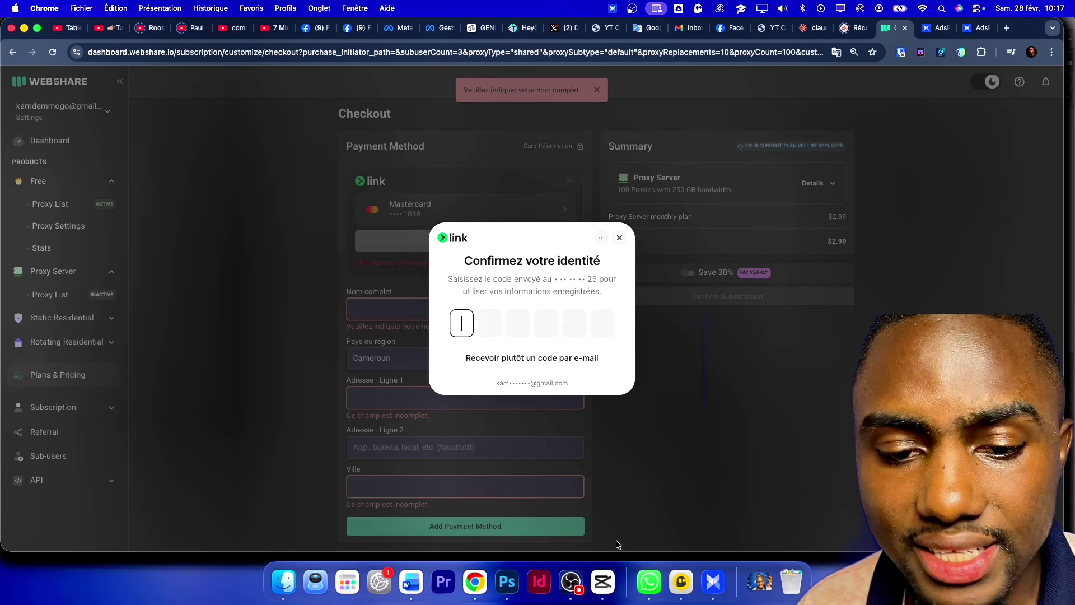
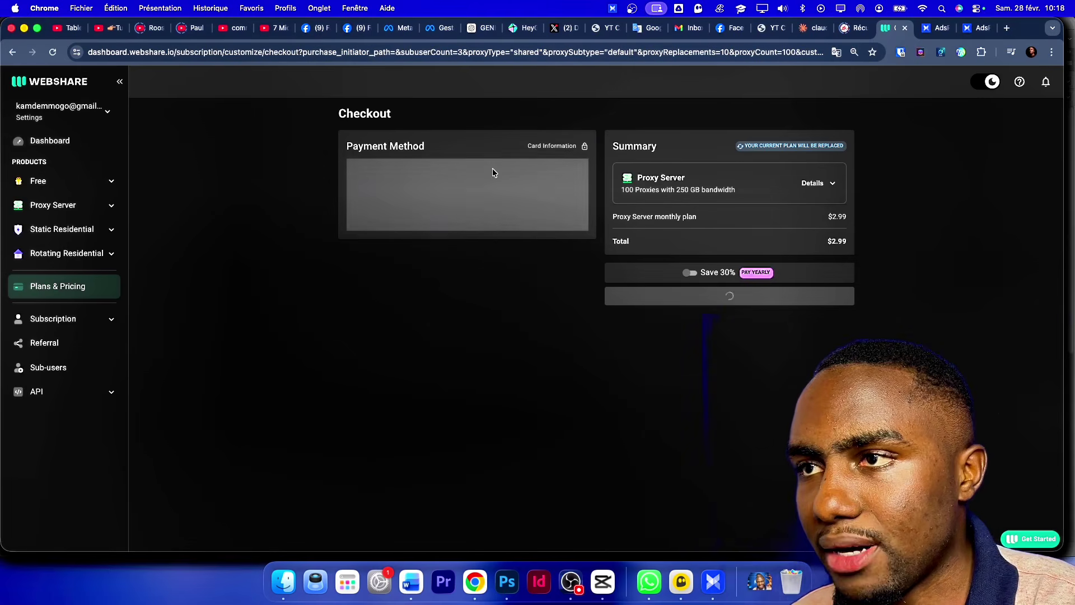
Reload checkout, confirm the subscription and pass the motorbike image check
click(53, 53)
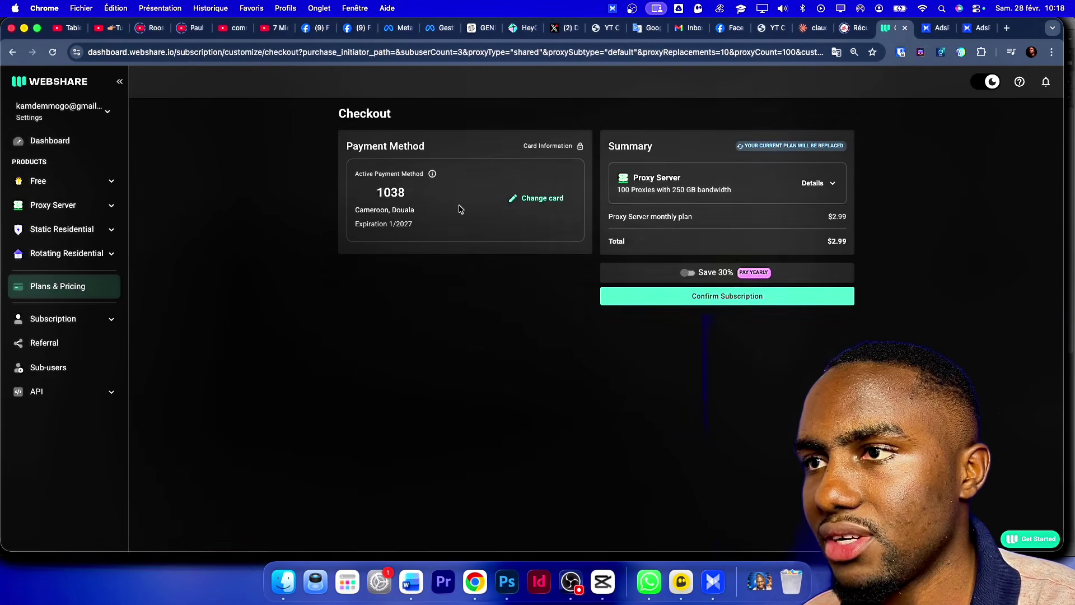
click(675, 296)
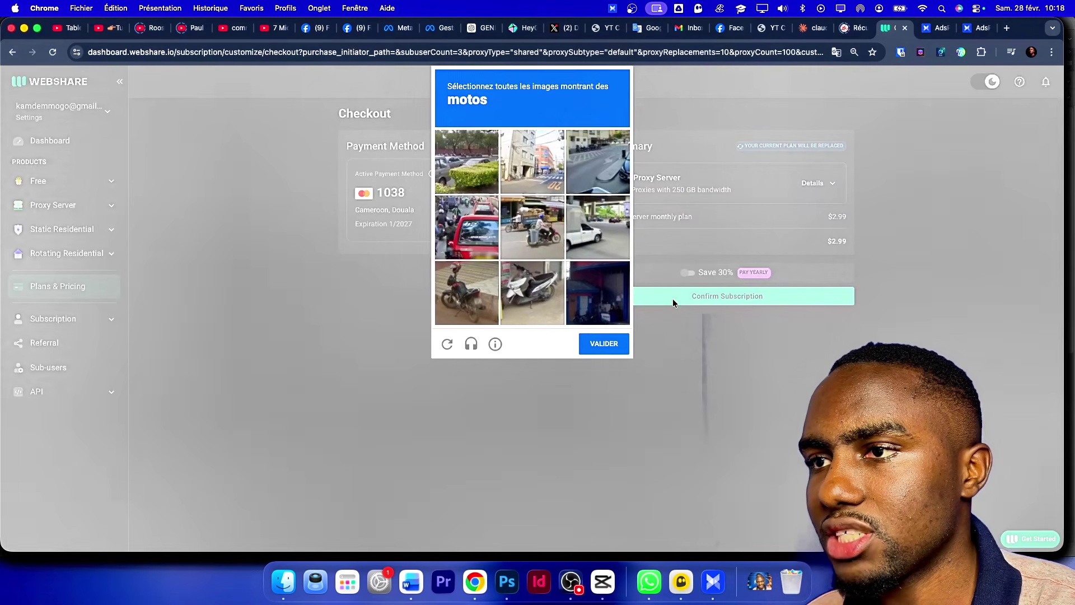
click(531, 239)
click(532, 292)
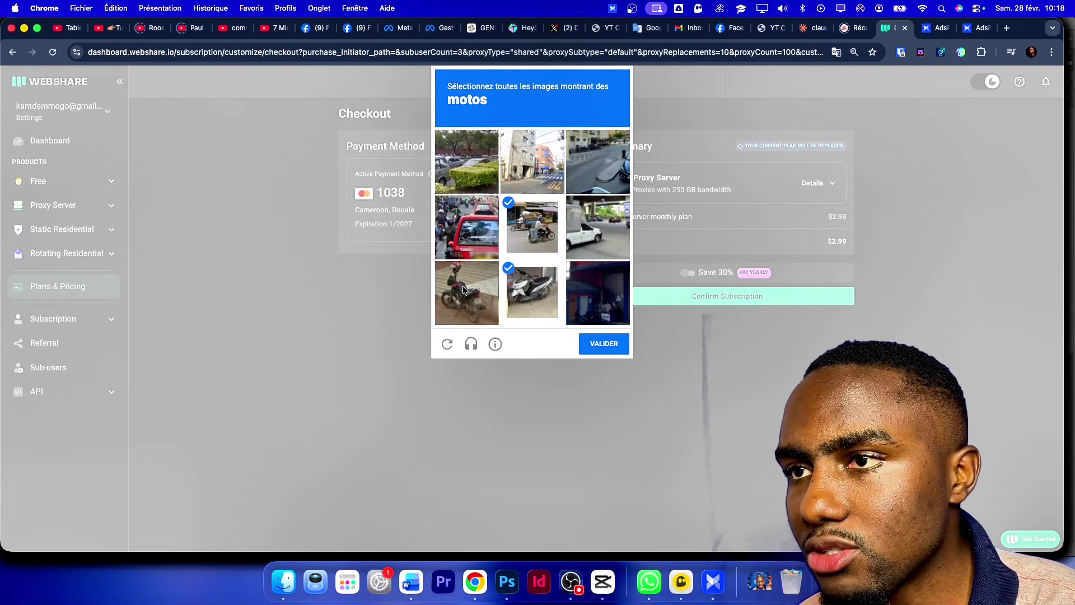
click(470, 291)
click(441, 226)
click(604, 343)
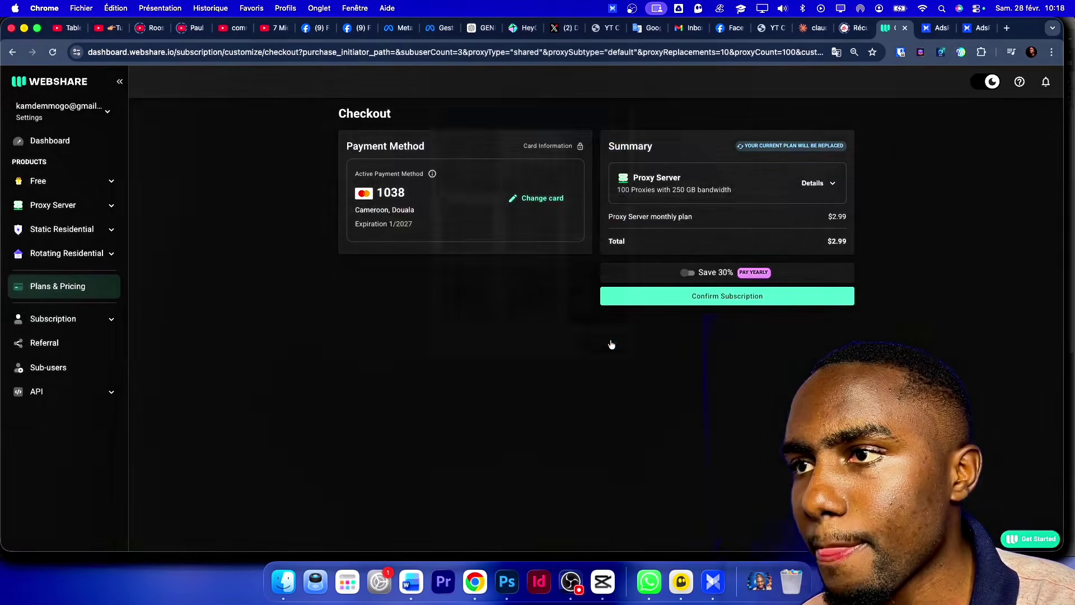
Confirm the purchase again and submit the bus image check to start payment
click(651, 296)
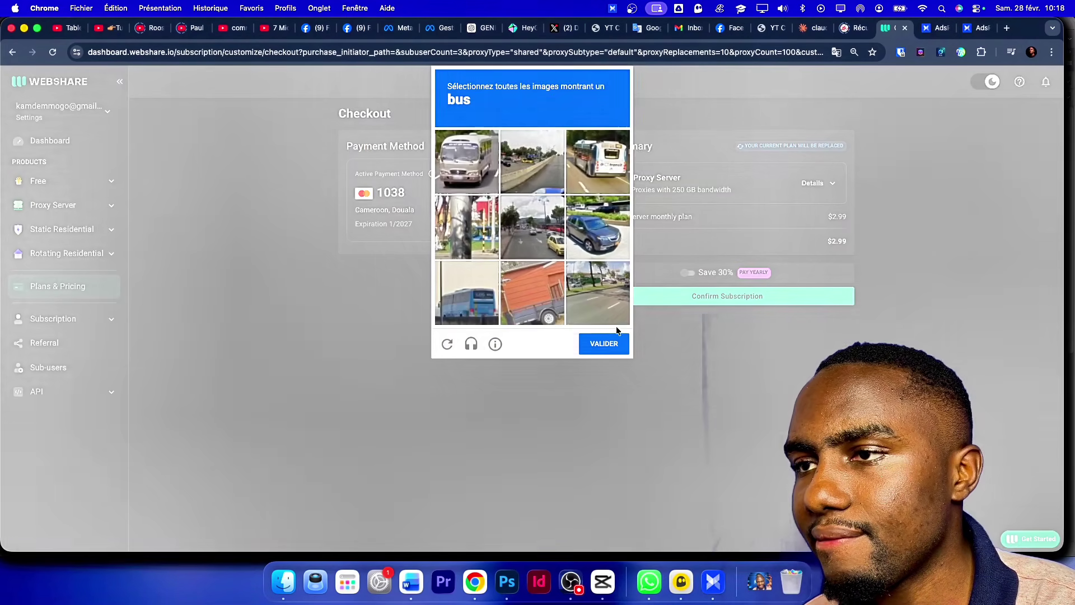
click(589, 167)
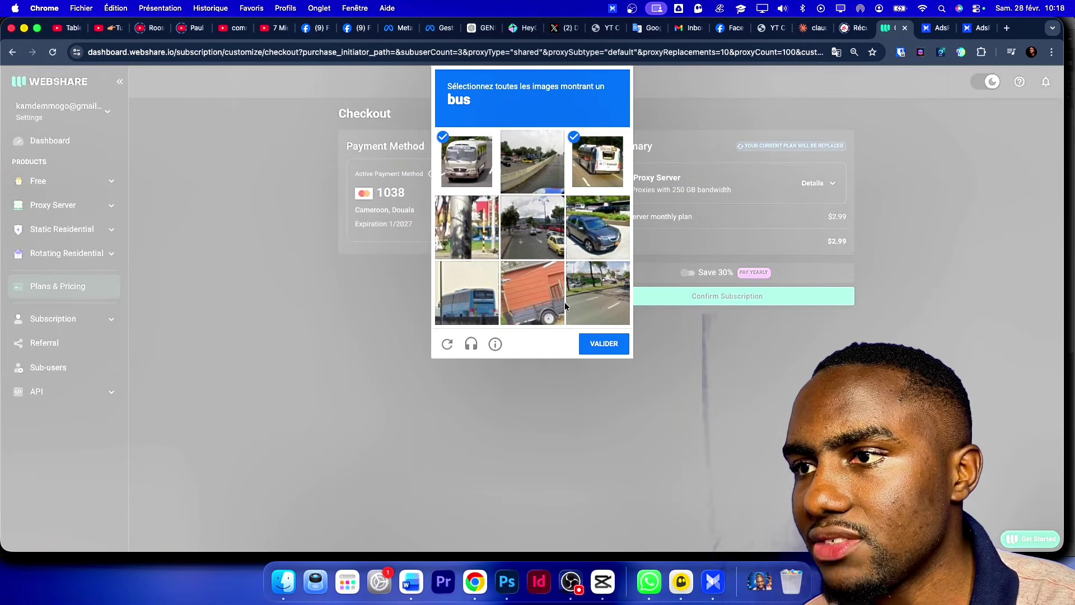
click(478, 302)
click(593, 341)
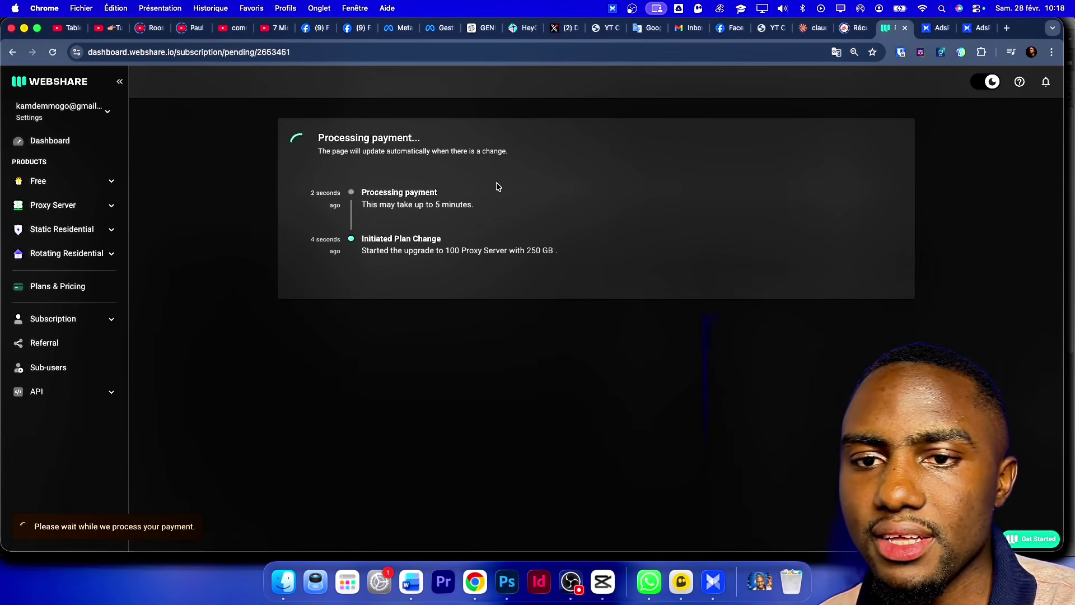
Return to Chrome's pending payment page until it redirects to the proxy list
click(569, 588)
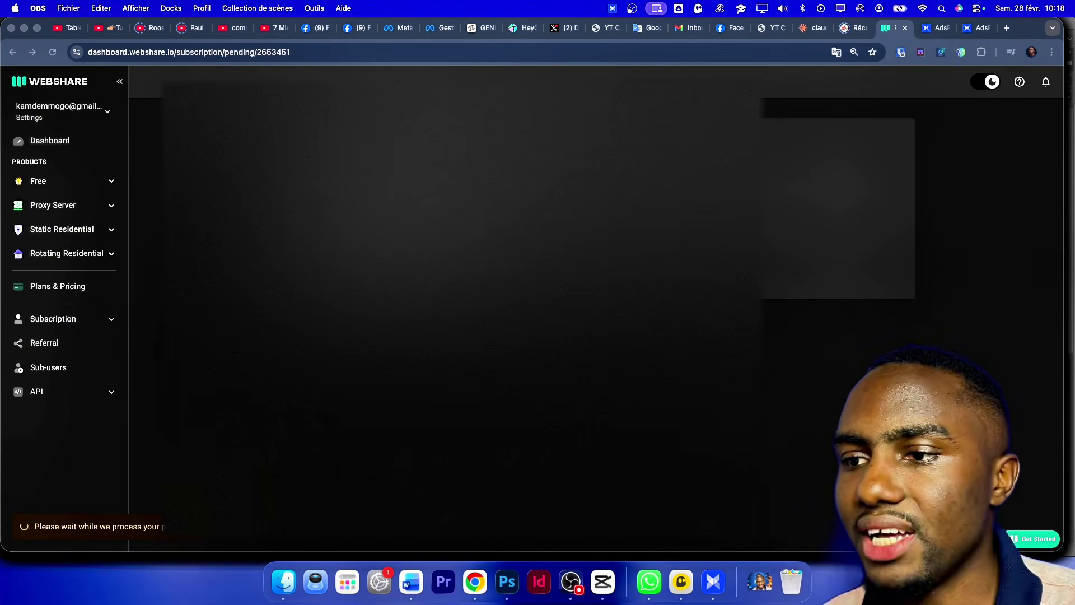
click(483, 598)
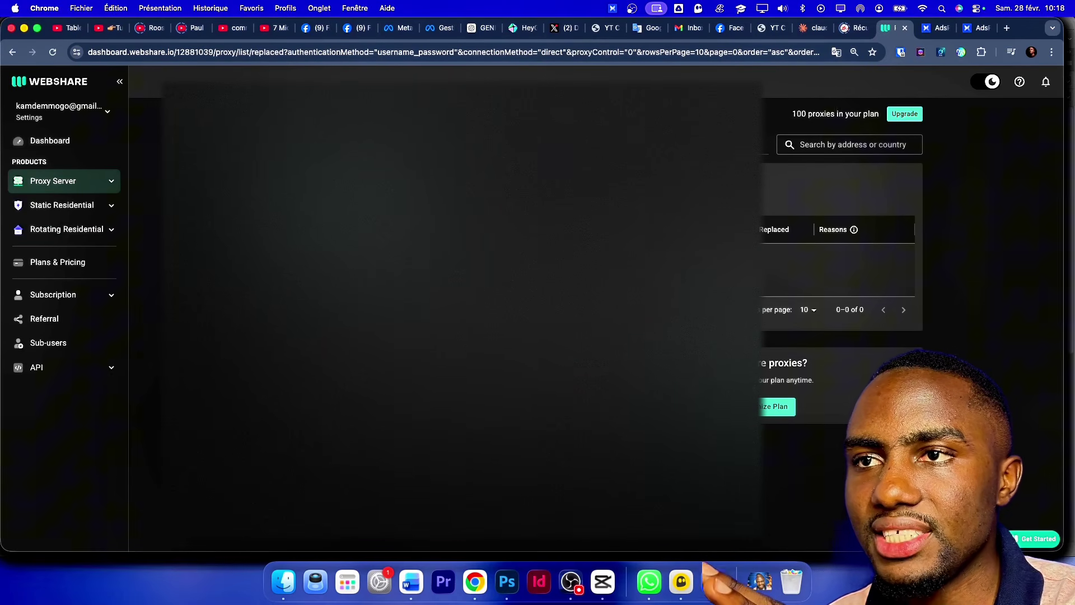
Open the full proxy list and scroll through the 100 proxies
click(298, 144)
scroll(521, 313, down, 3)
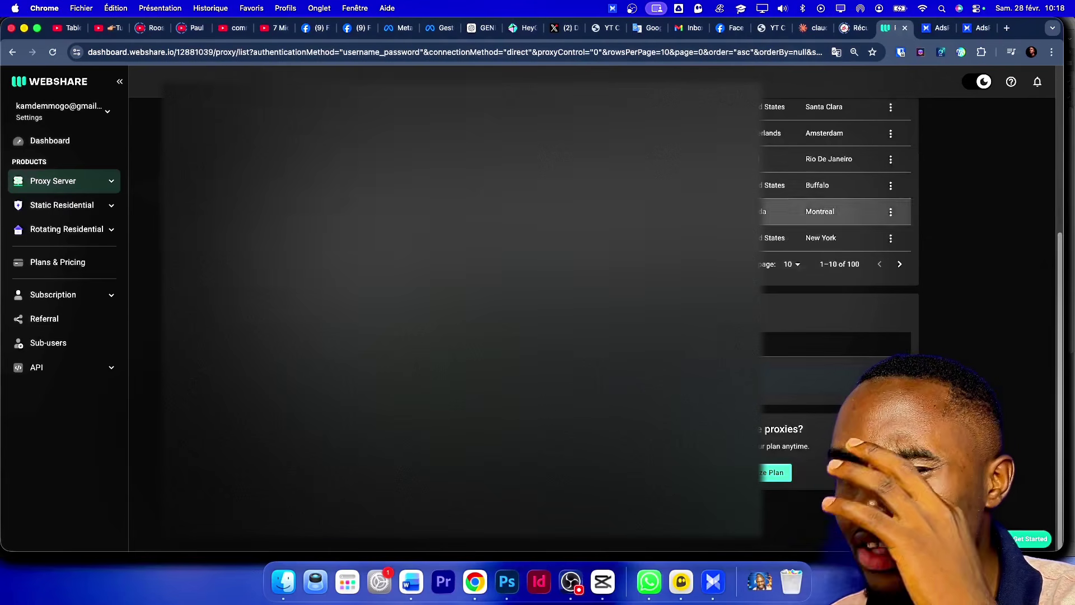
scroll(538, 314, up, 3)
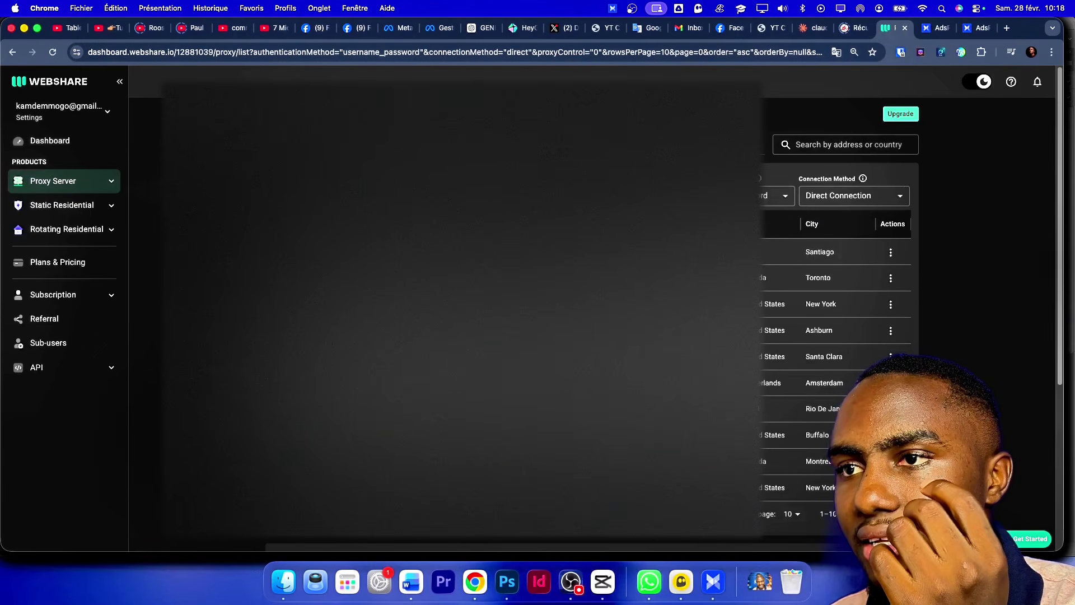
scroll(538, 314, down, 5)
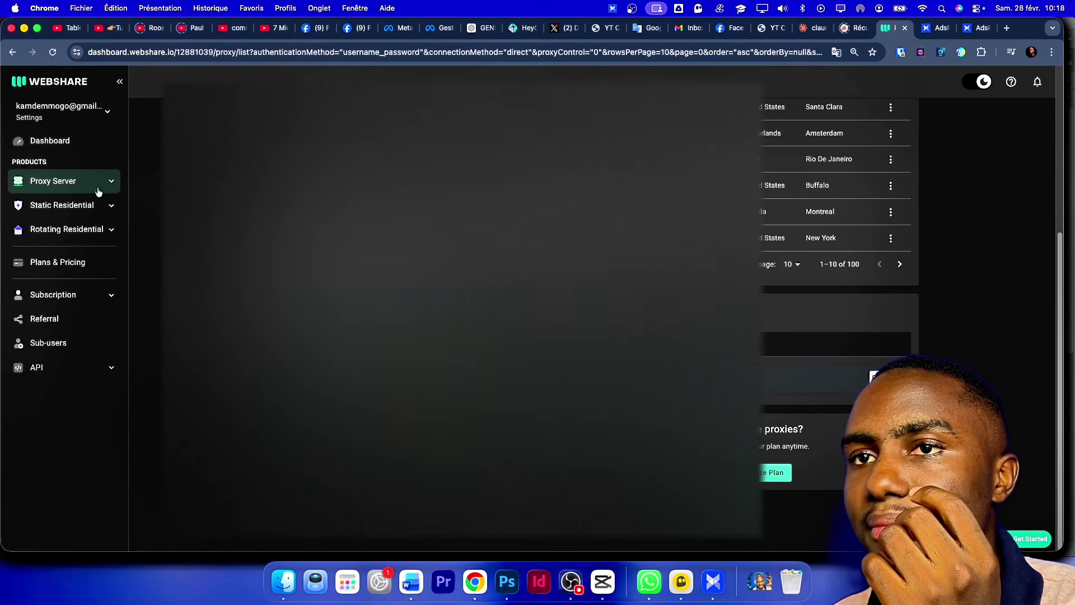
Reopen Proxy Server > Proxy List from the dashboard, then bring AdsPower Browser forward
click(86, 140)
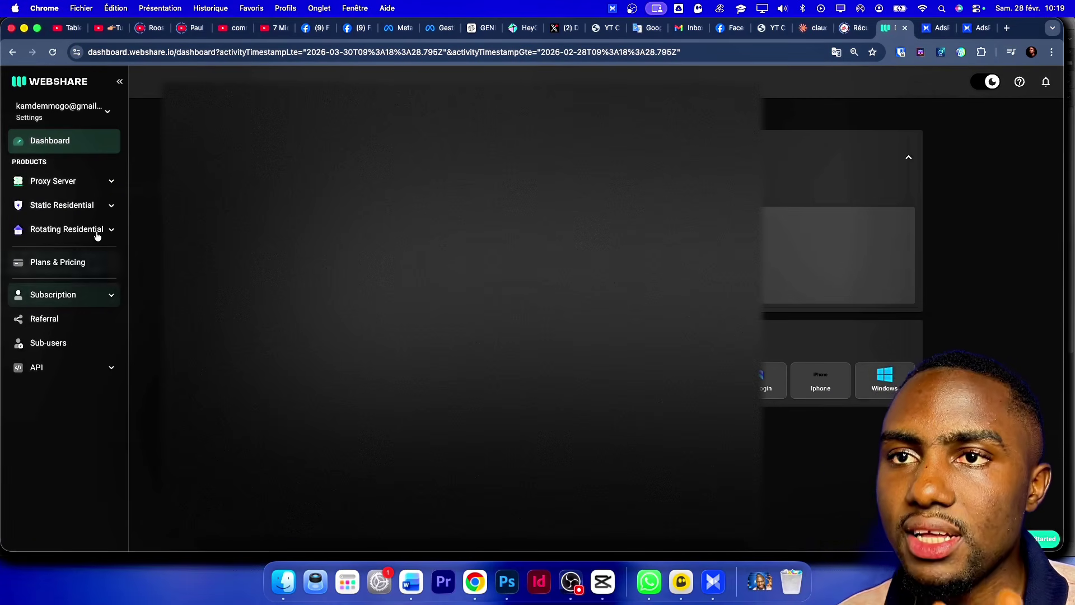
click(92, 187)
click(79, 208)
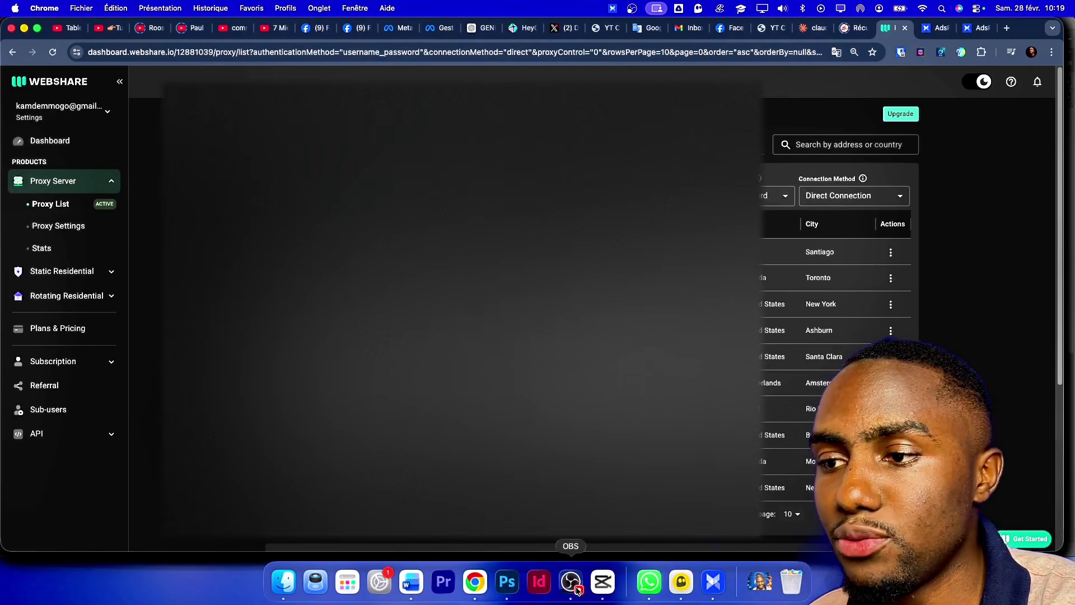
click(578, 589)
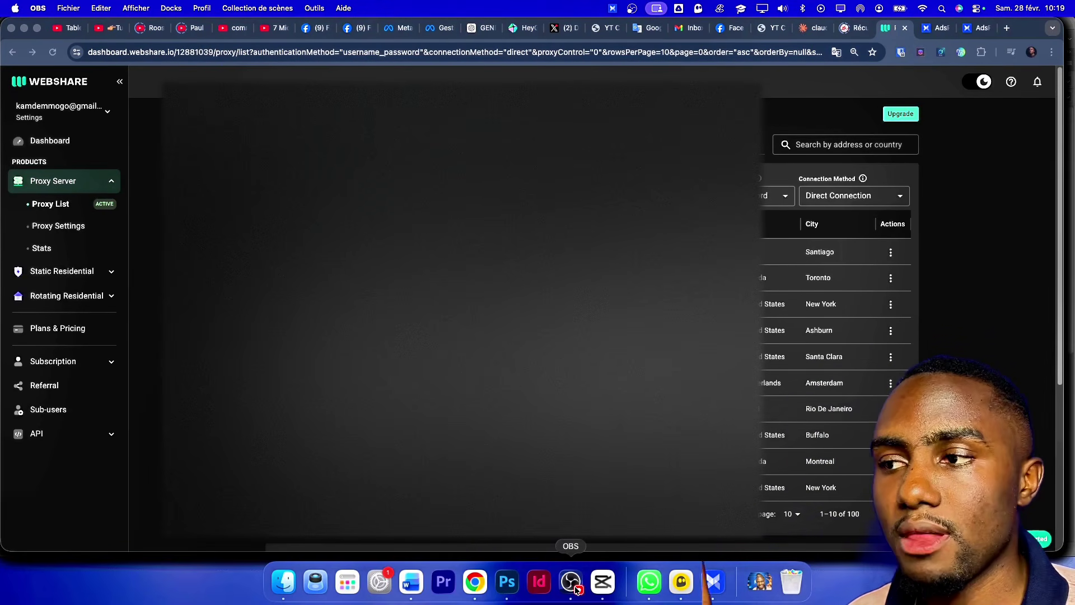
click(714, 582)
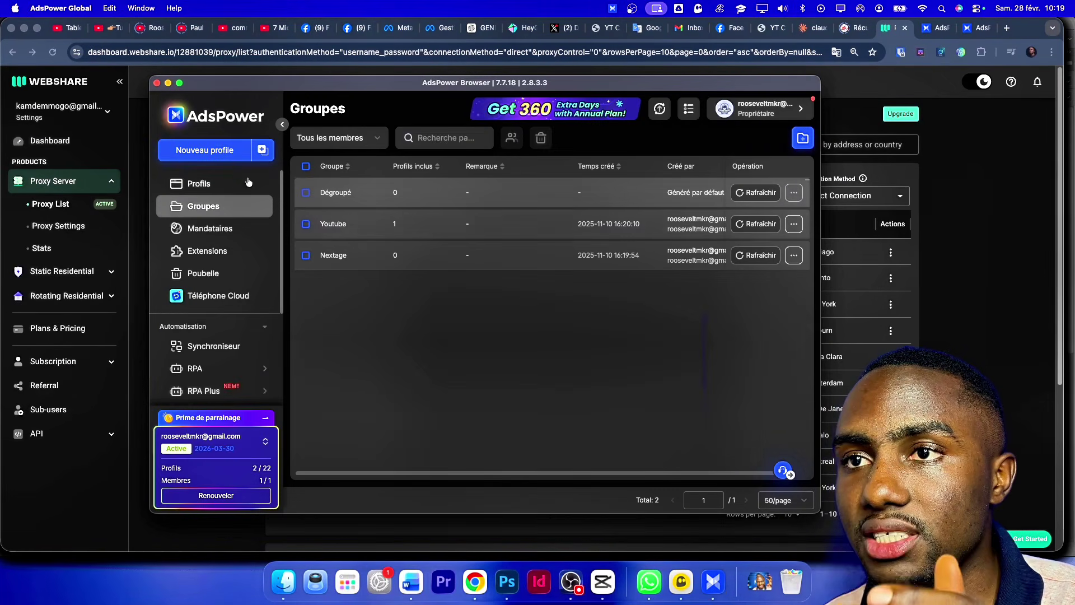
Start a new profile from Profils with the Windows OS option and HTTP proxy type
click(209, 192)
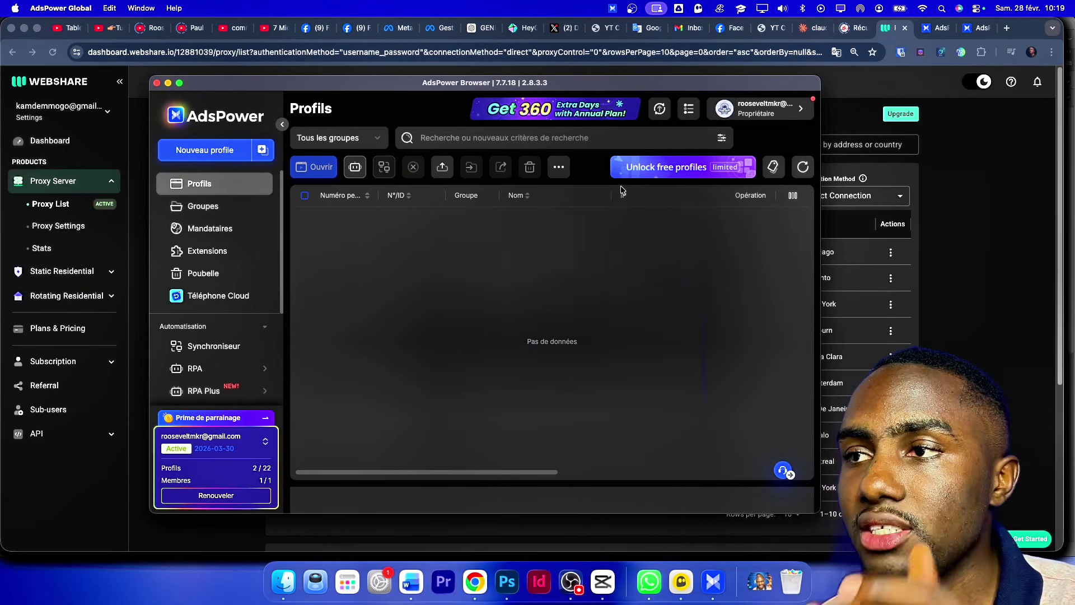
click(239, 158)
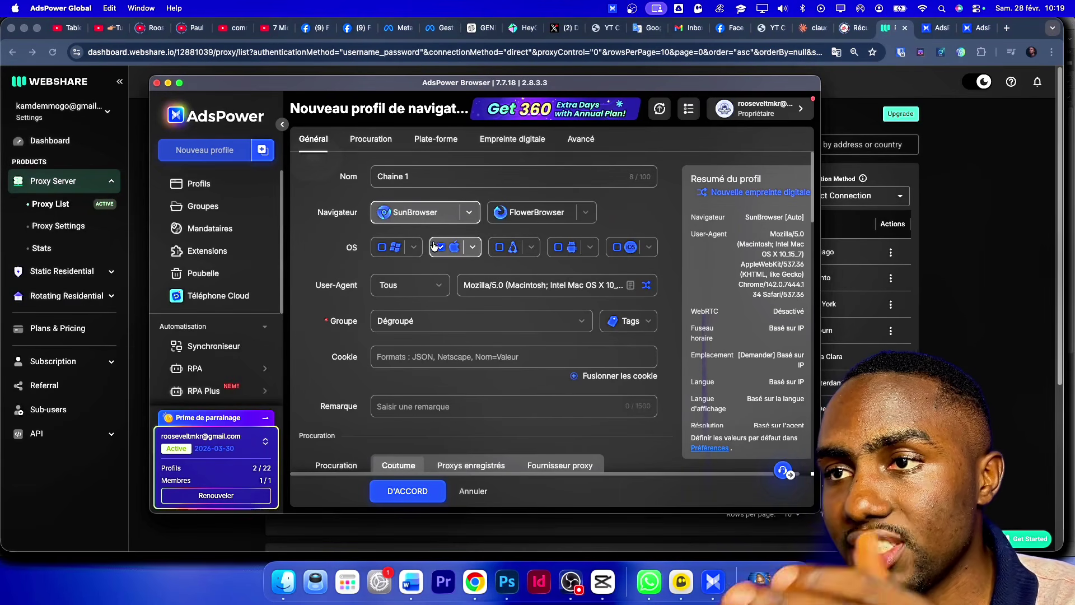
click(392, 248)
scroll(437, 263, down, 3)
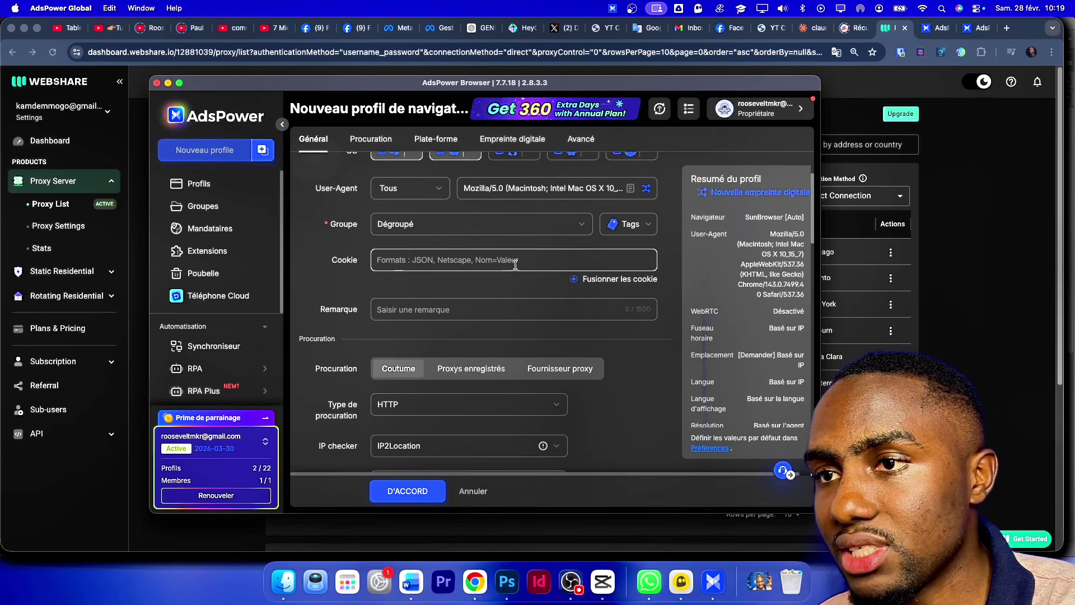
scroll(471, 313, down, 4)
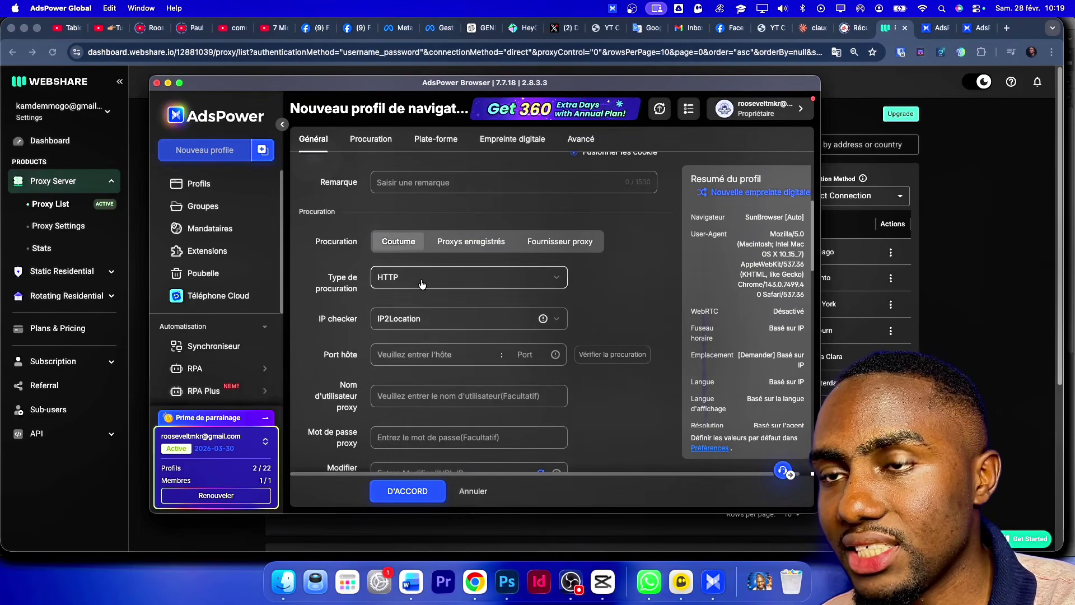
click(421, 280)
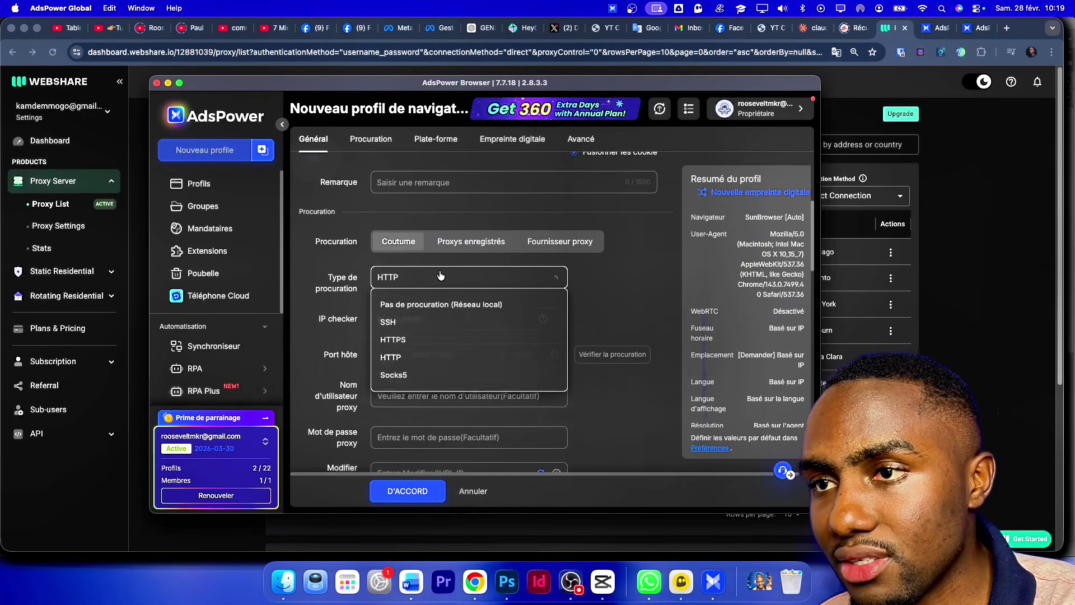
click(419, 363)
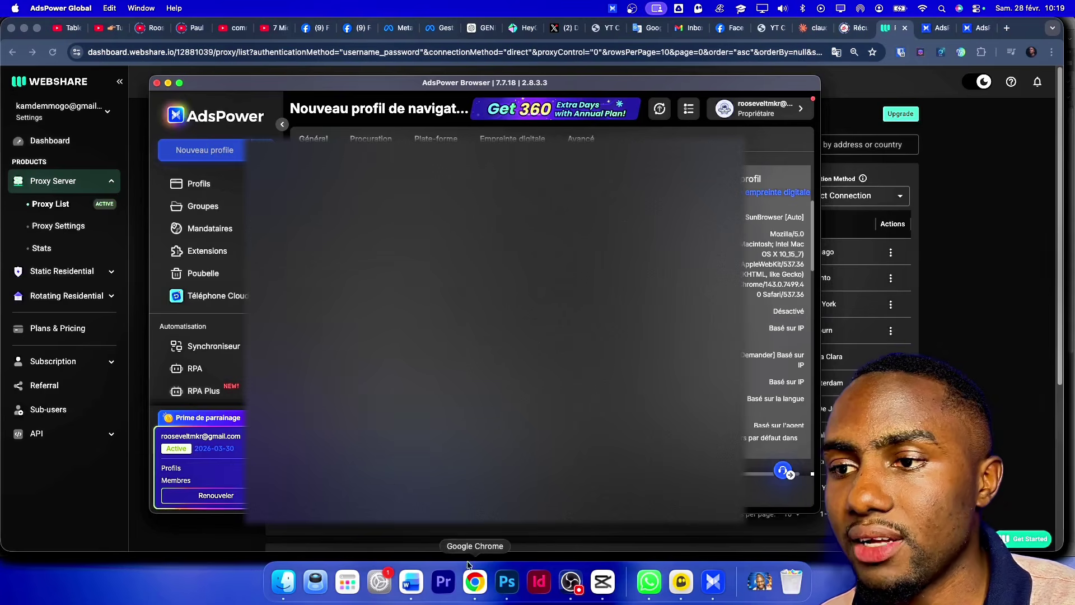
click(475, 582)
Search YouTube for 'configurer un proxy sur adspower' and open the one-minute tutorial
click(185, 27)
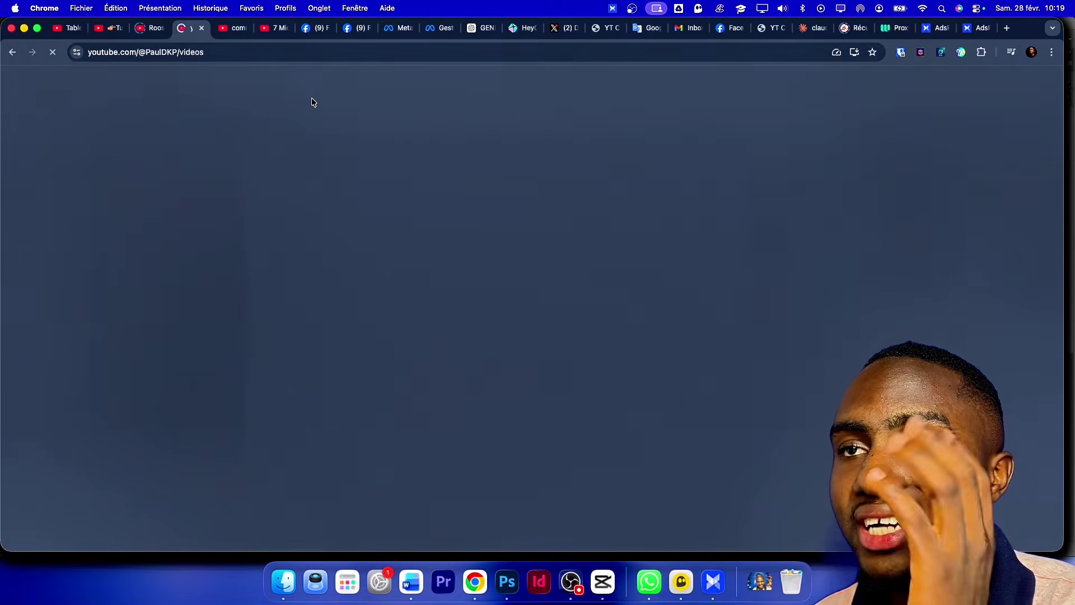
click(384, 82)
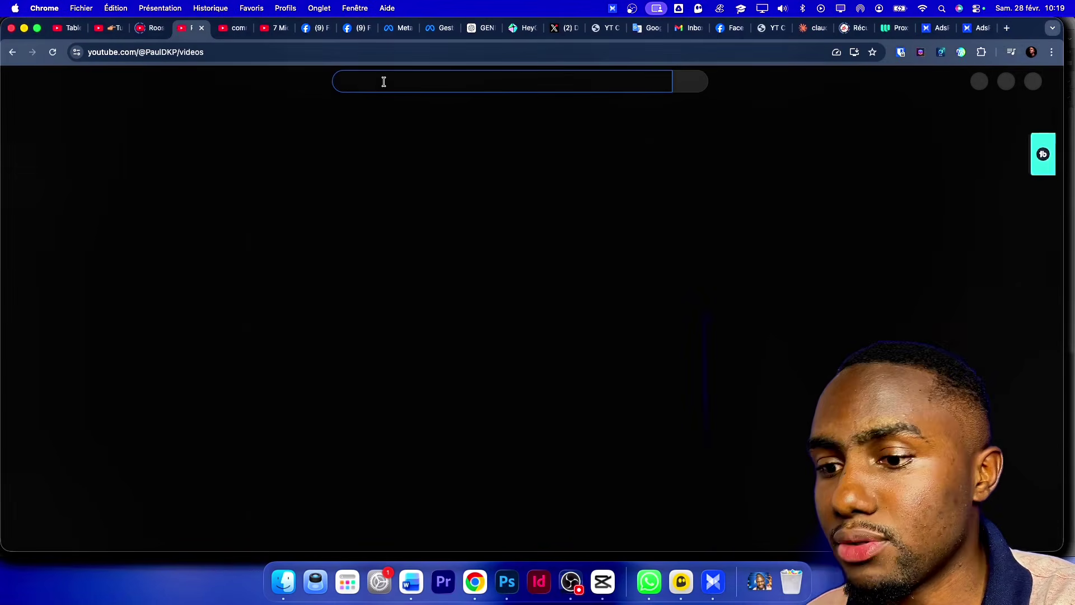
text(confi)
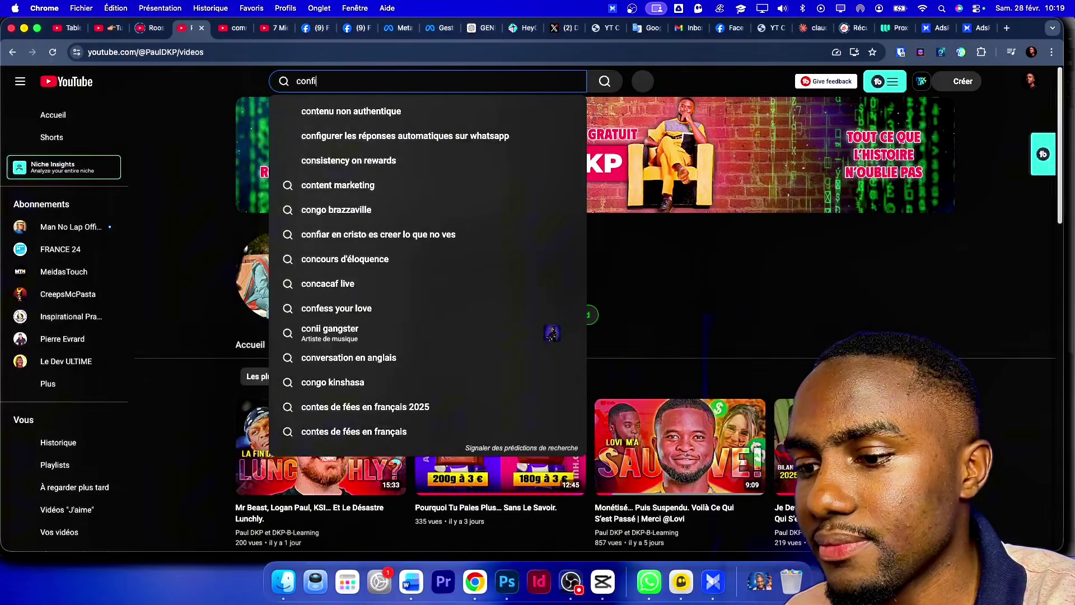
text(gurer )
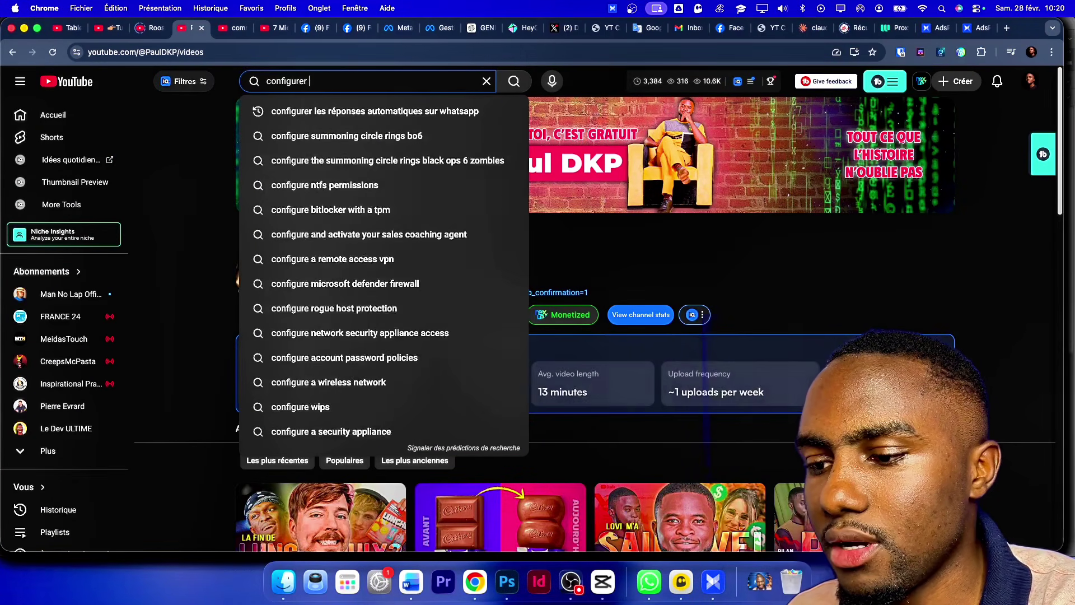
text(un proxy s)
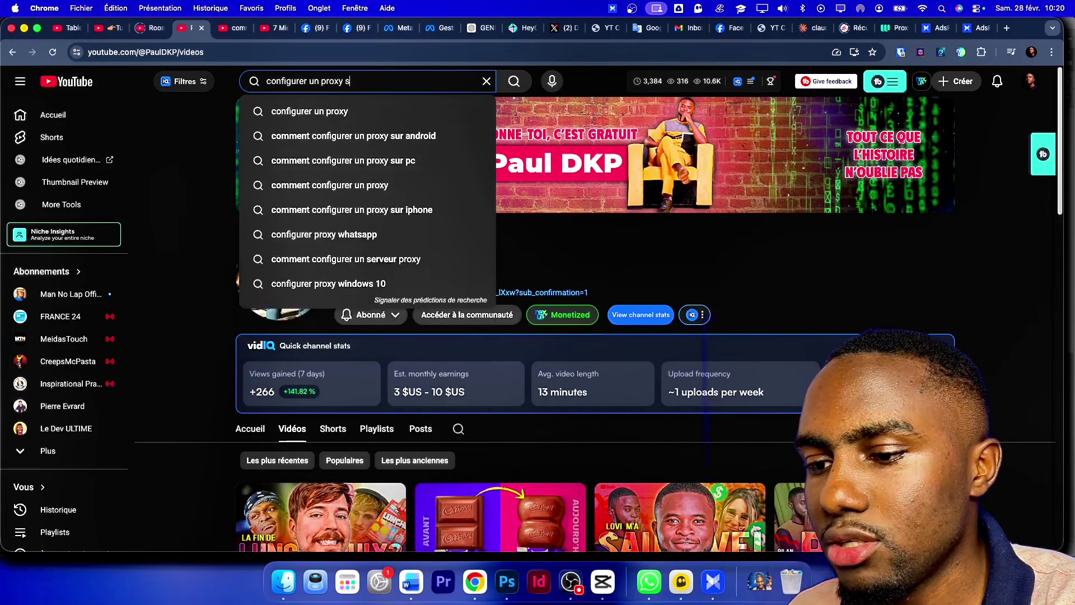
text(ur adspower)
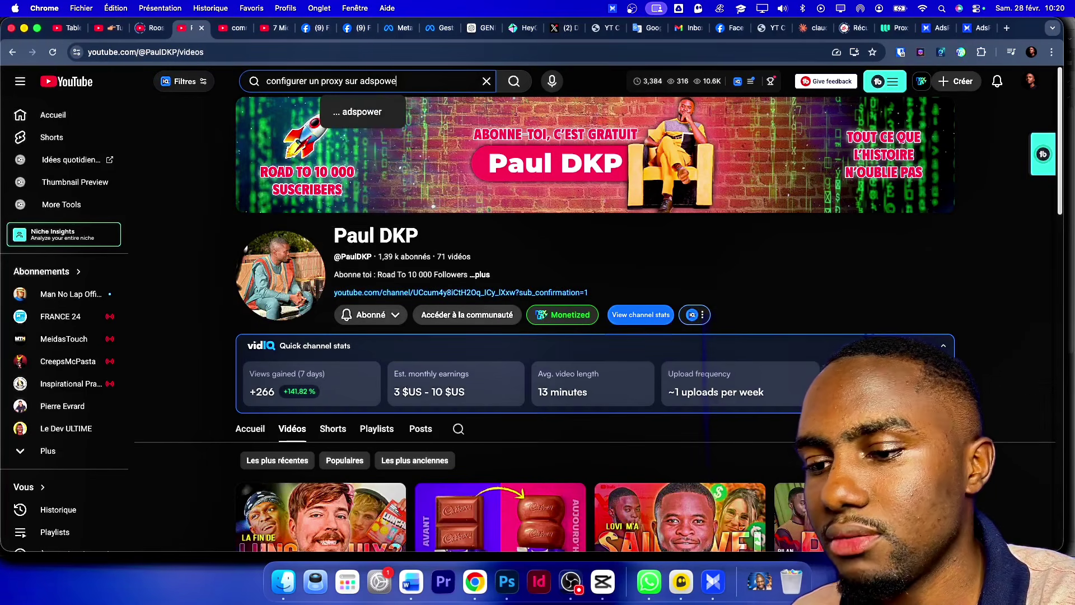
key(Return)
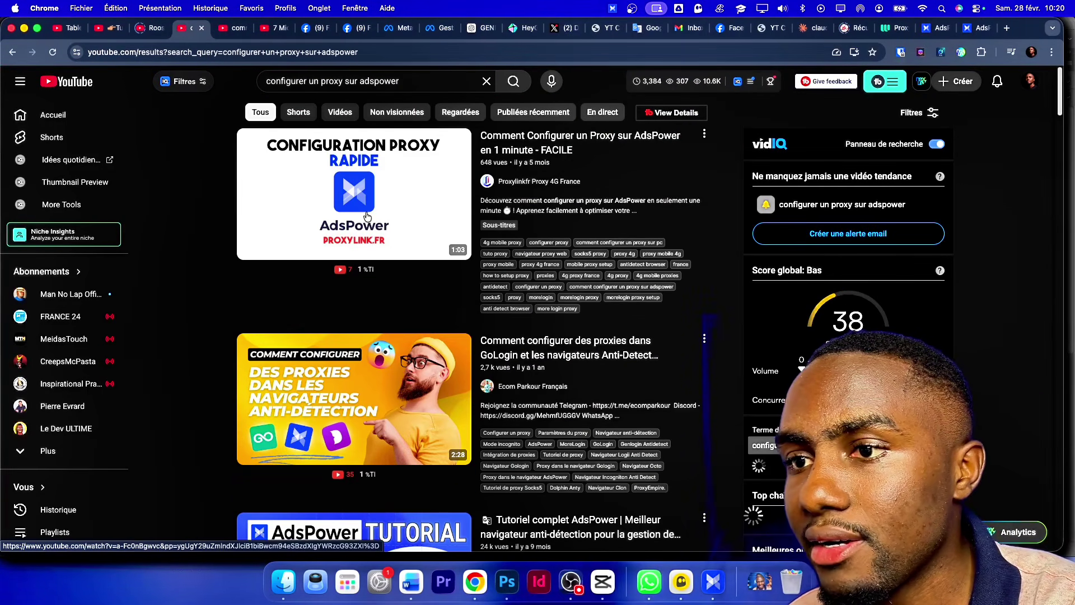
click(367, 216)
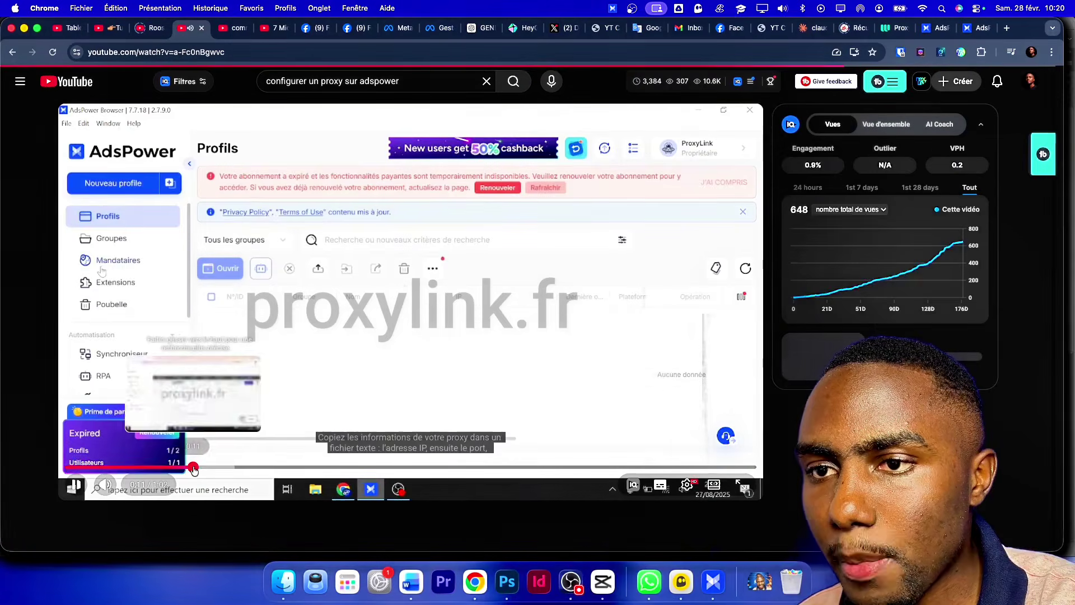
Scrub the tutorial to the AdsPower new profile form, then scroll back to the search results
click(191, 467)
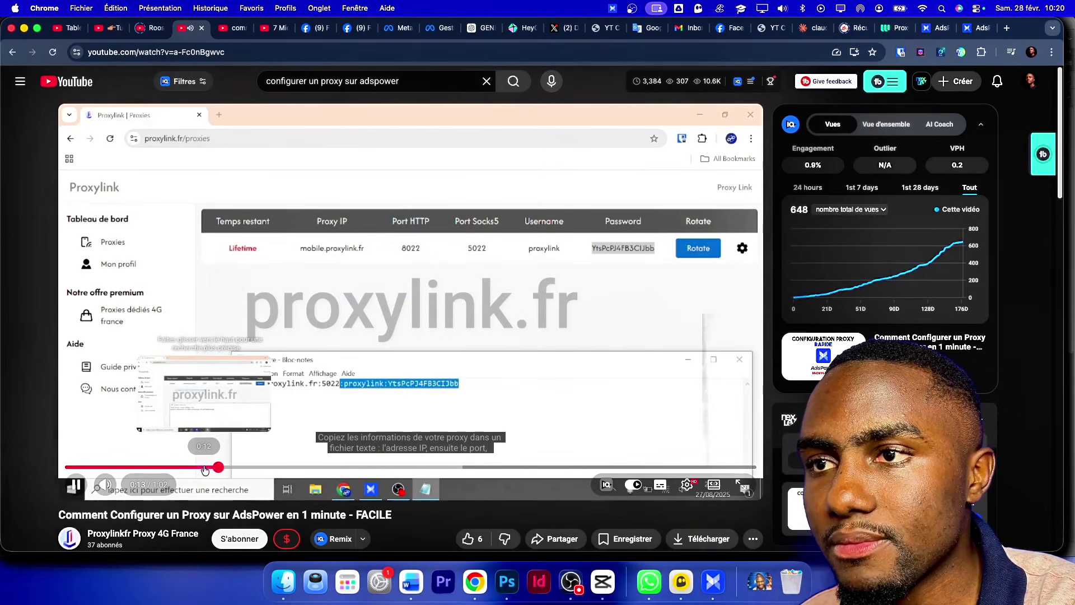
drag(198, 468, 160, 467)
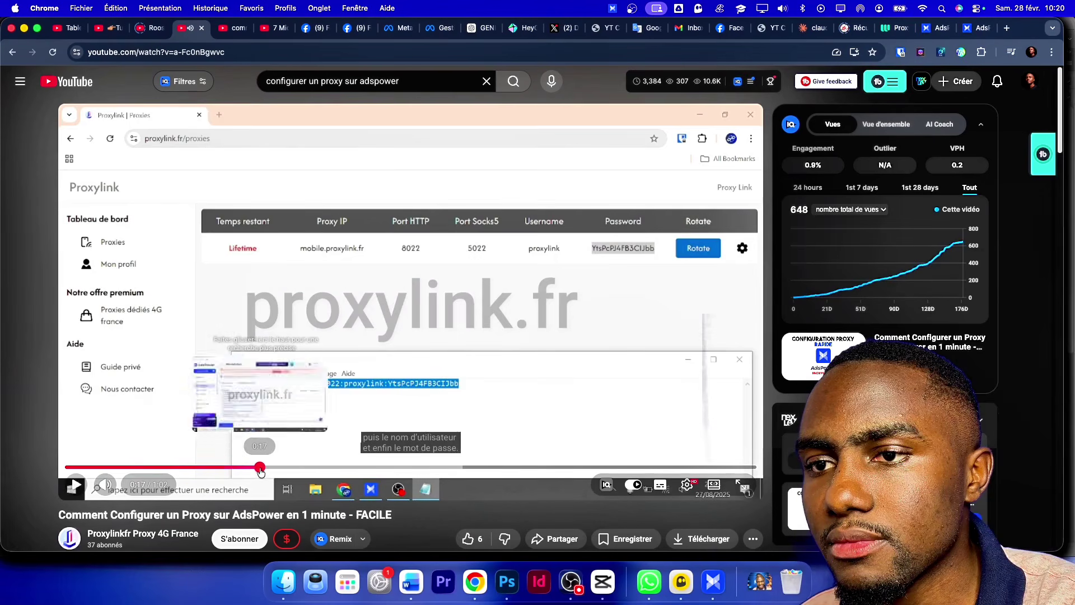
click(263, 467)
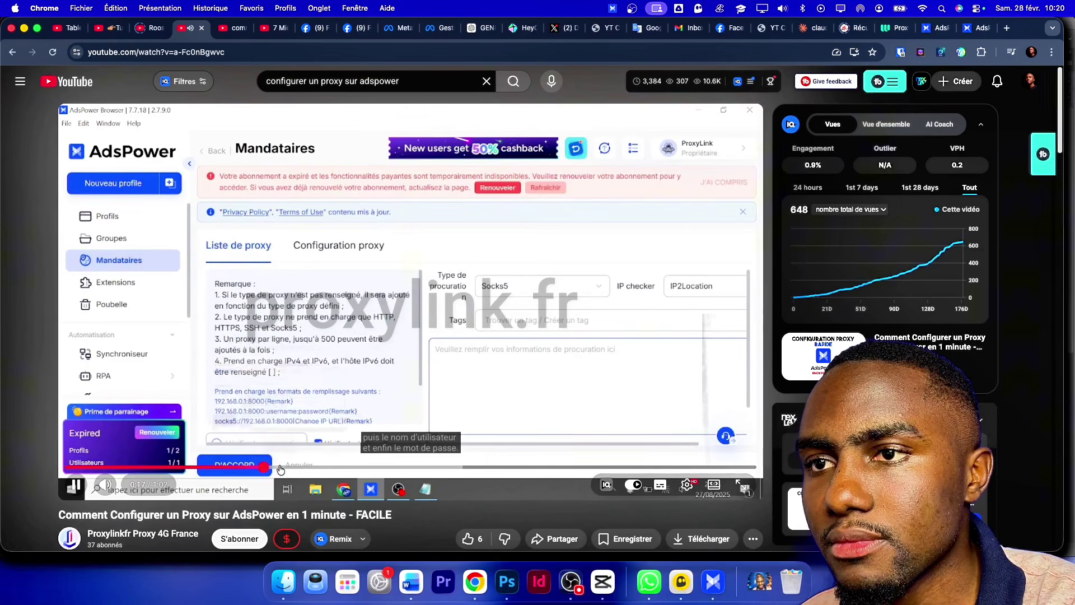
click(311, 467)
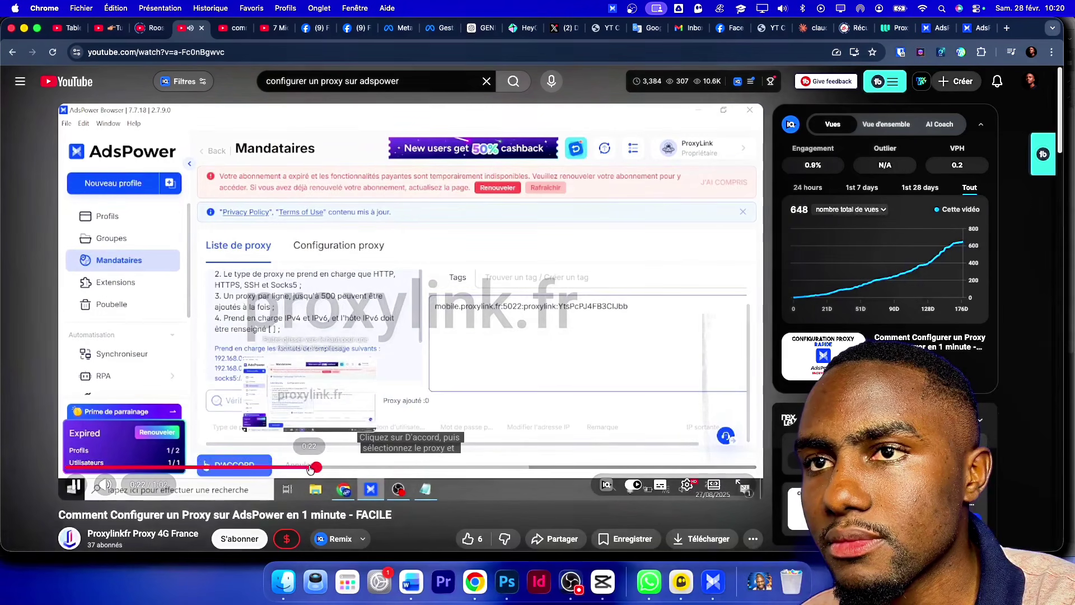
click(361, 467)
click(464, 467)
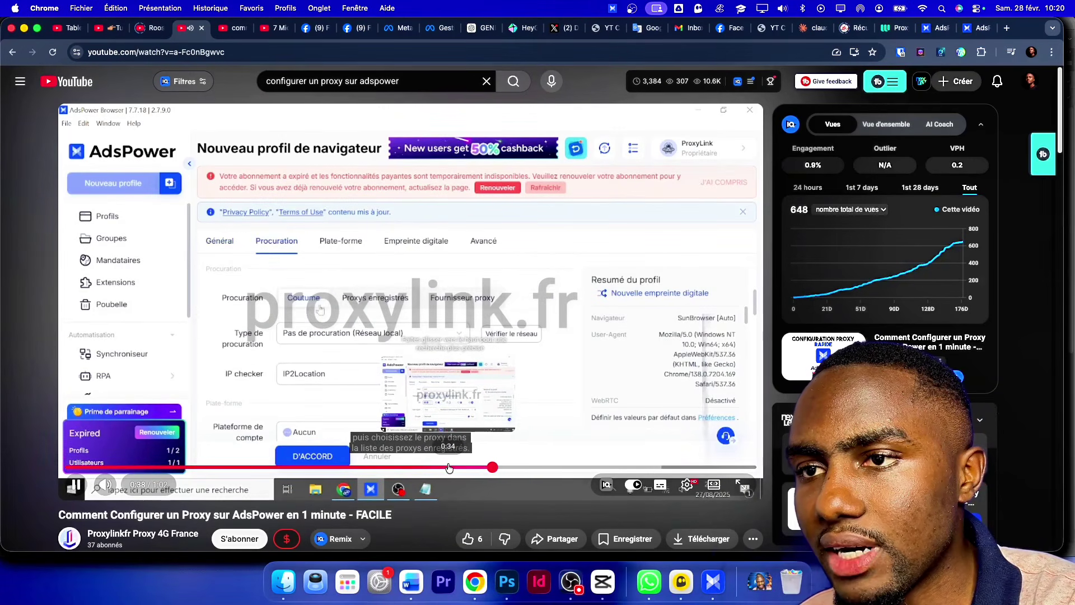
click(399, 467)
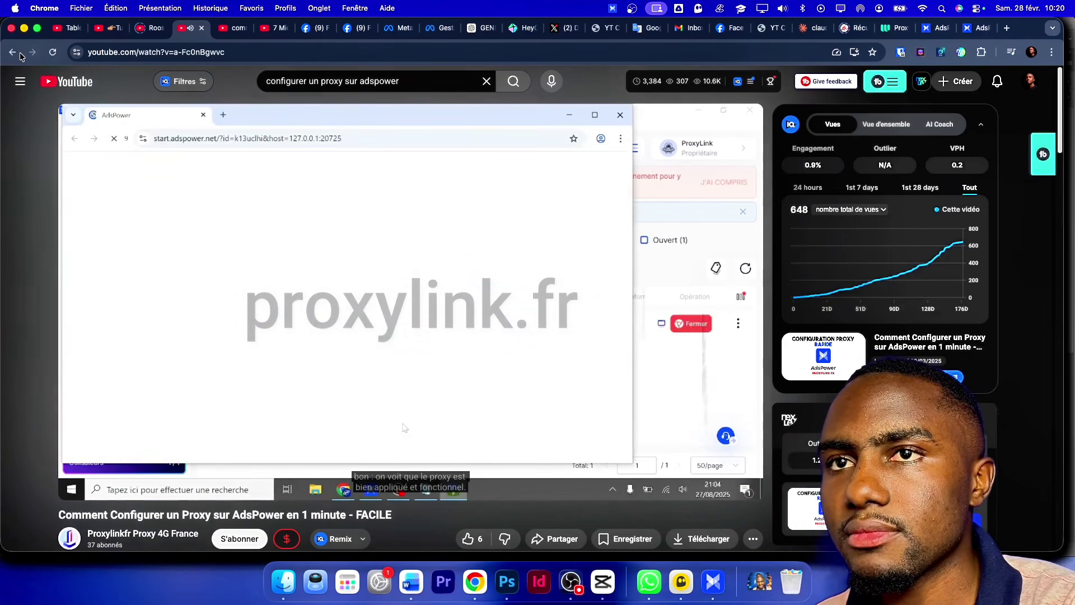
scroll(307, 252, left, 5)
scroll(287, 263, down, 5)
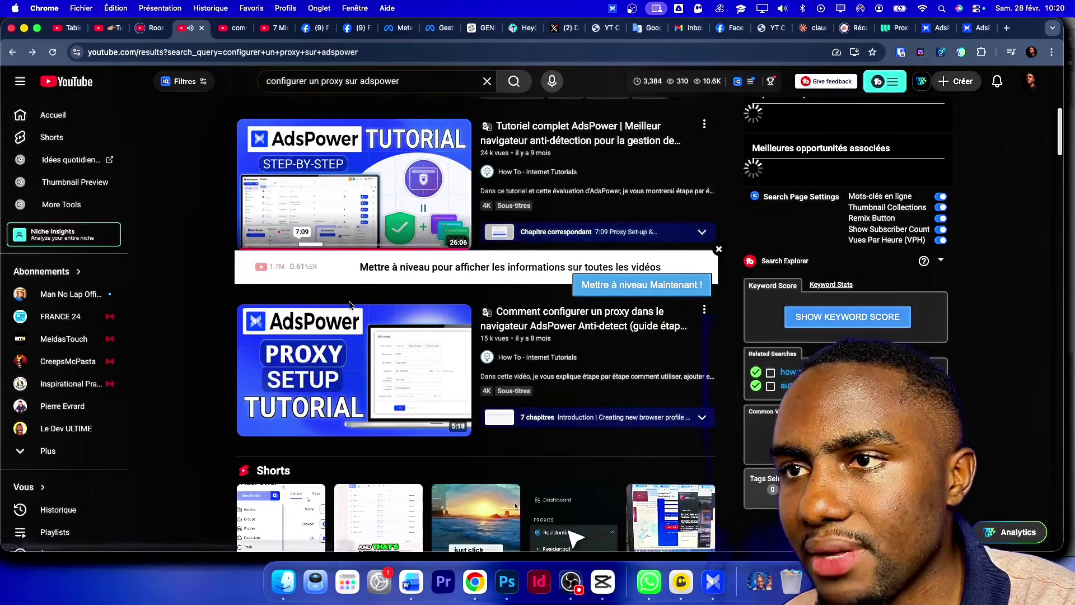
Open the full AdsPower tutorial, pause it at the proxy settings, and return to AdsPower
click(341, 227)
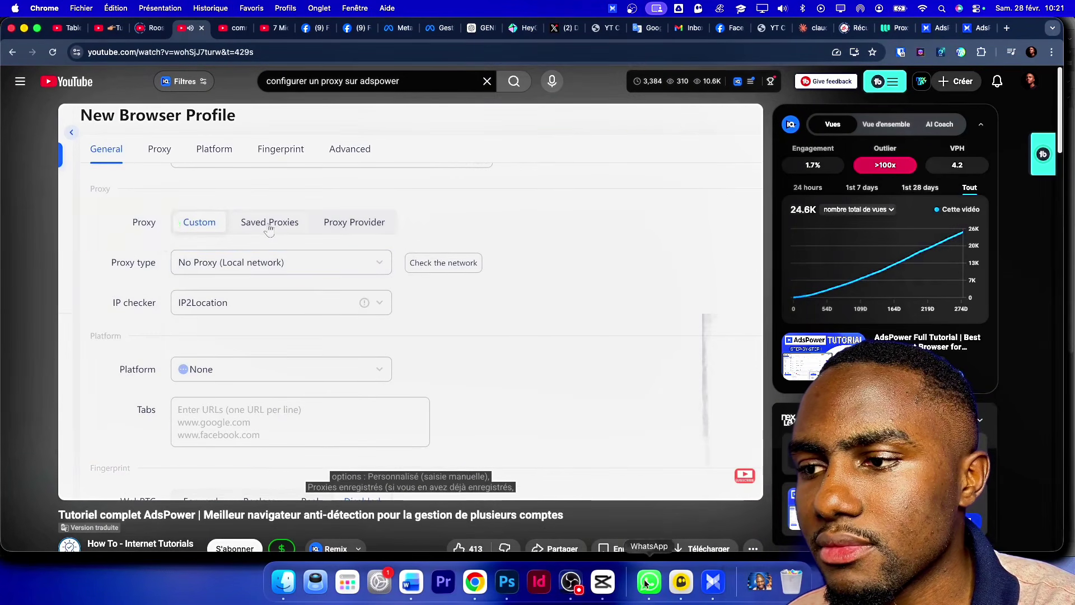
click(346, 384)
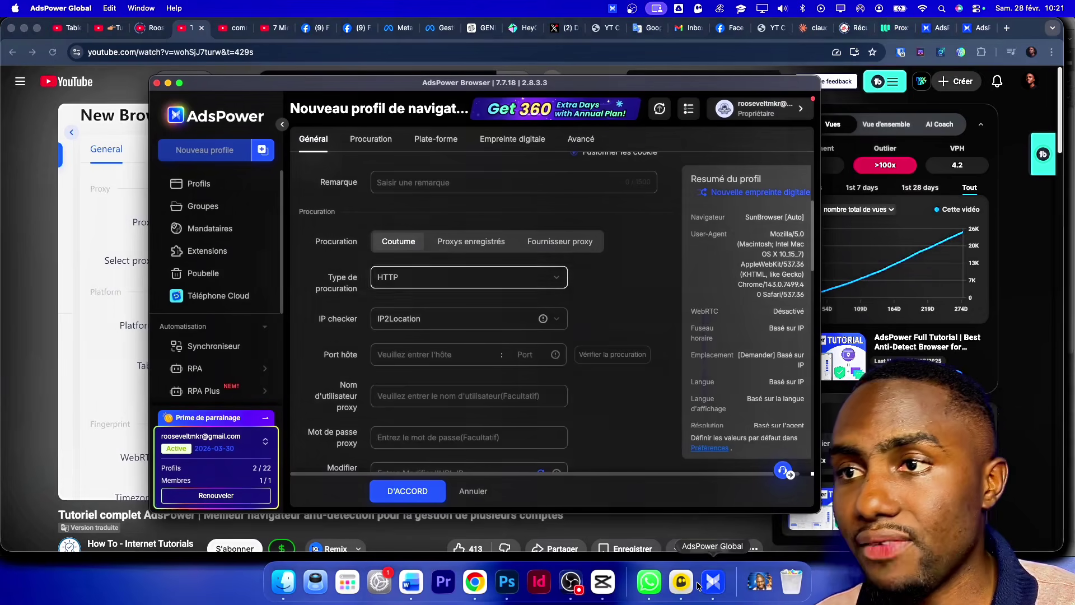
click(707, 583)
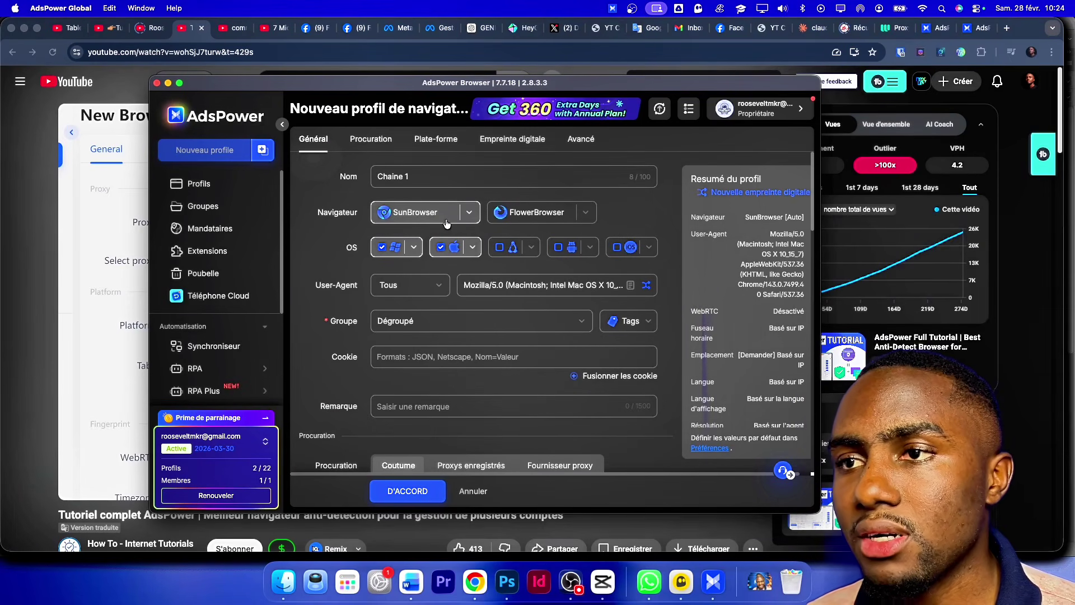
Switch the AdsPower interface language to English from the account menu
click(759, 108)
mouse_move(753, 204)
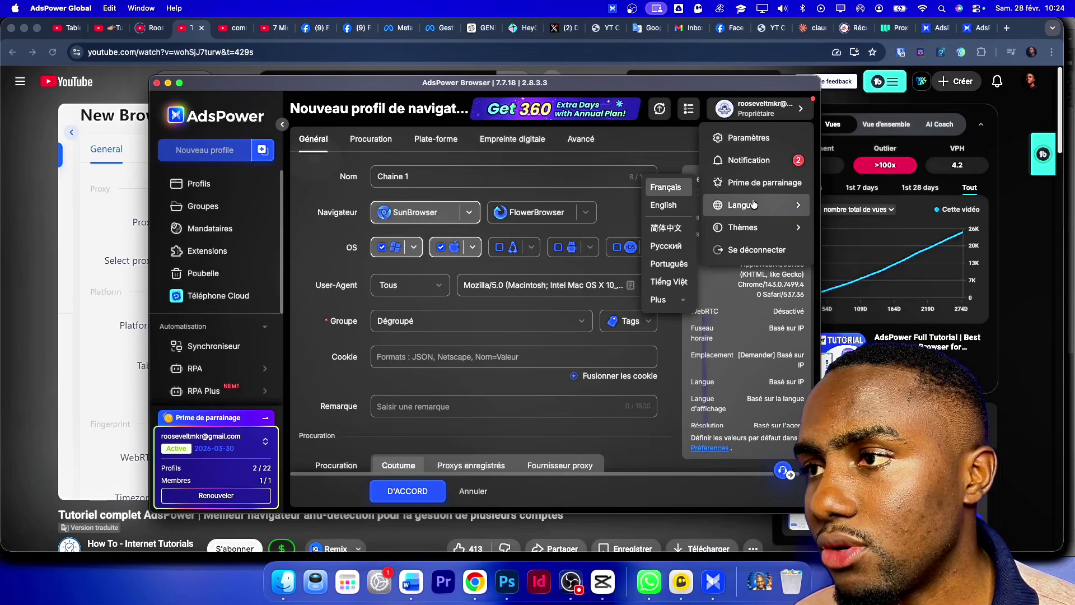
click(672, 207)
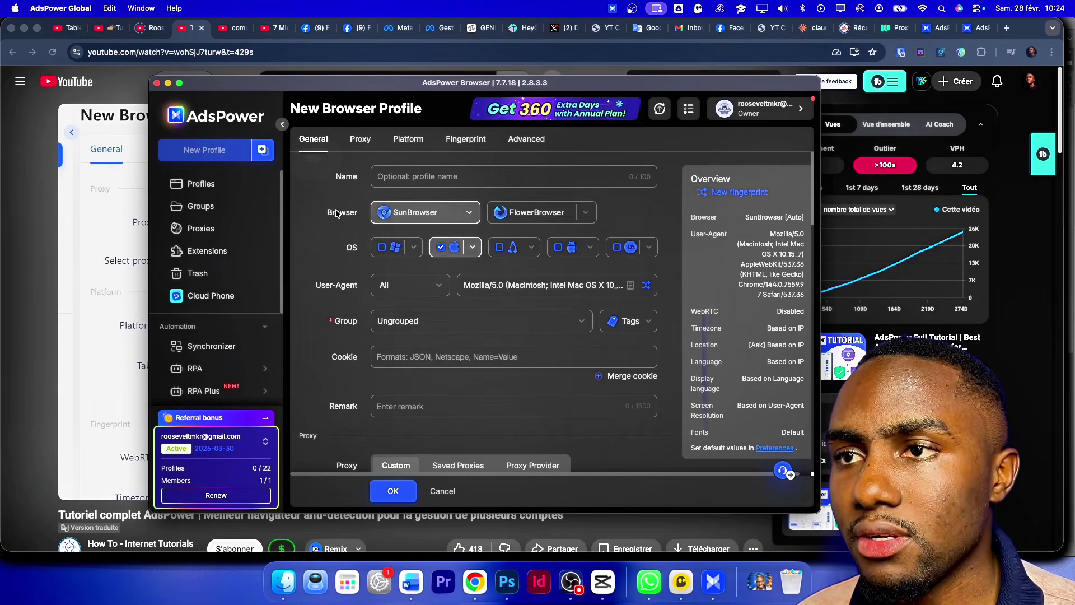
scroll(374, 291, down, 1)
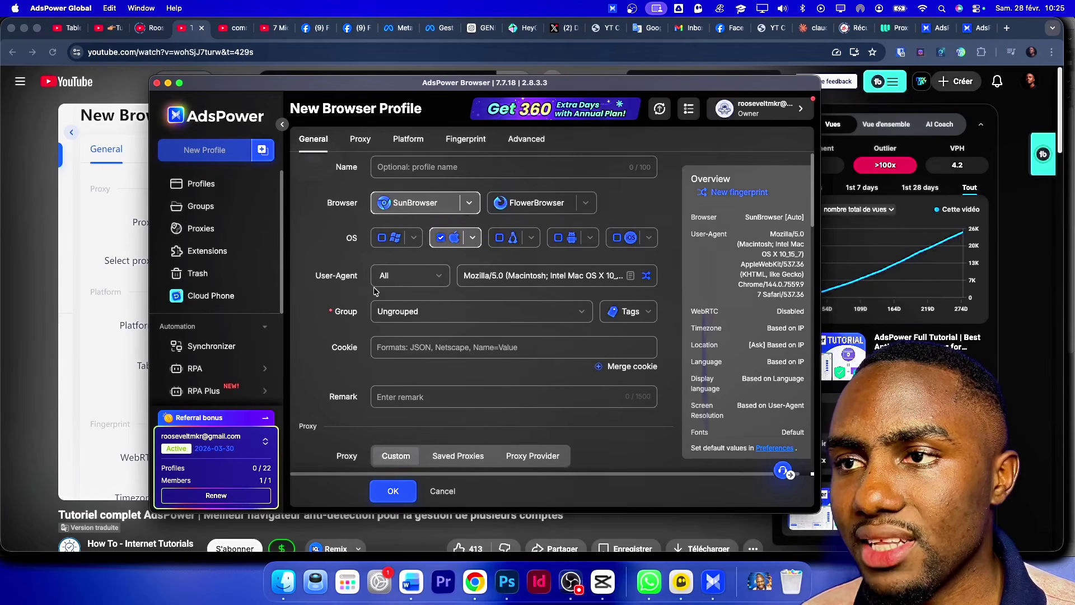
scroll(386, 241, up, 1)
Name the profile 'Chaine 1', also tick Windows as an OS, and scroll to the Proxy section
click(403, 181)
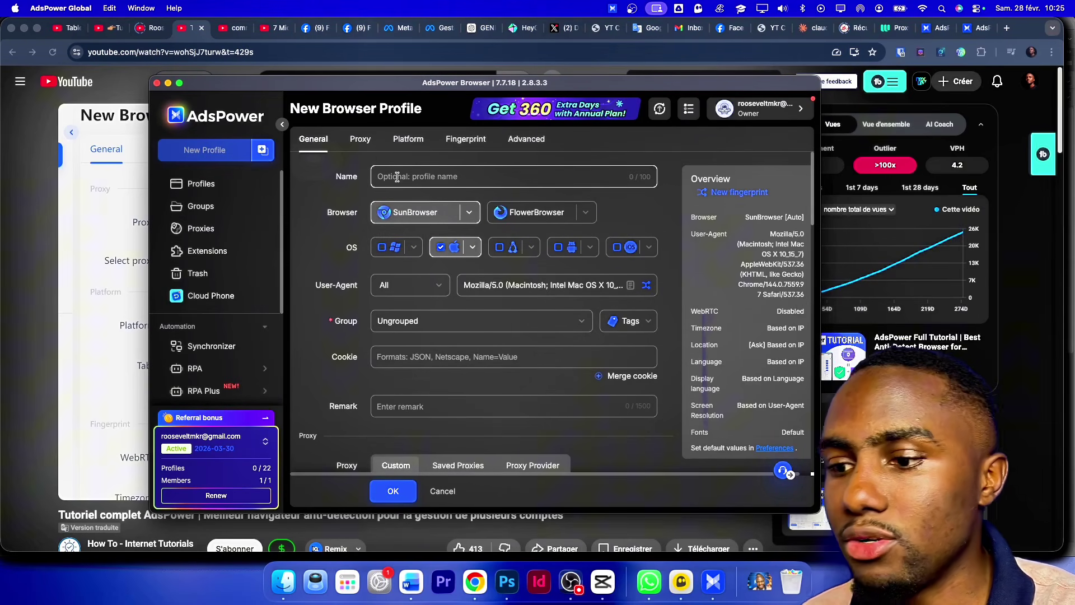
text(CHai)
key(BackSpace)
key(BackSpace)
key(BackSpace)
text(haine )
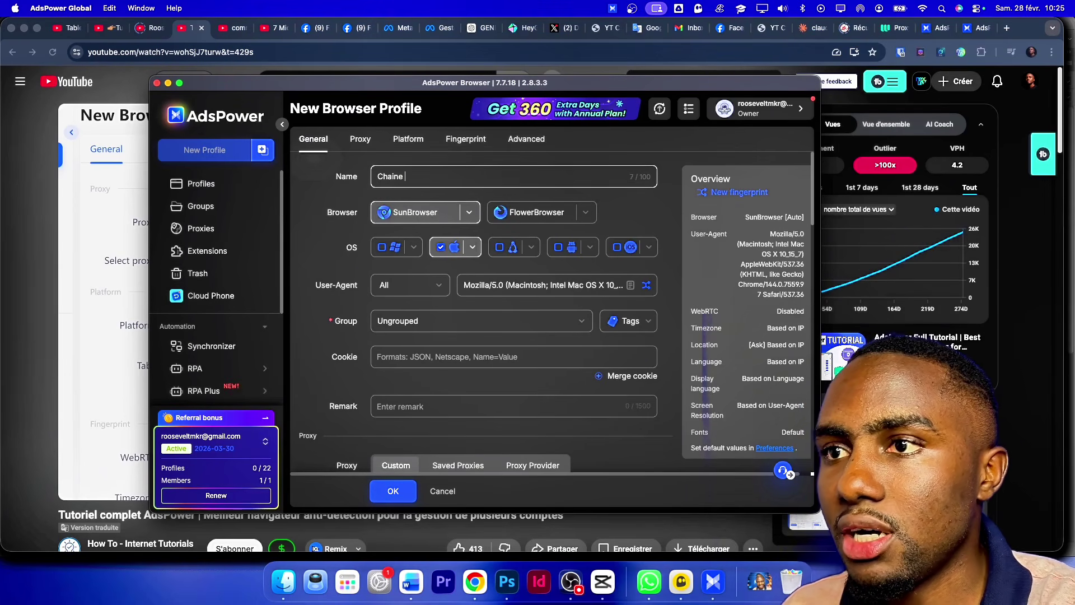
text(1)
click(382, 247)
scroll(451, 336, down, 1)
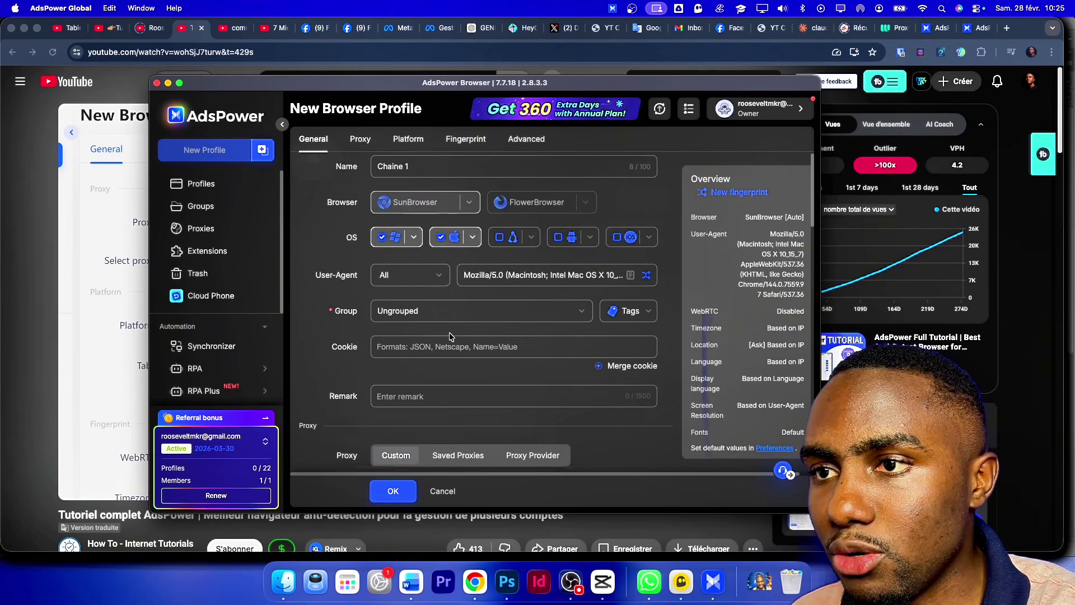
scroll(451, 336, down, 5)
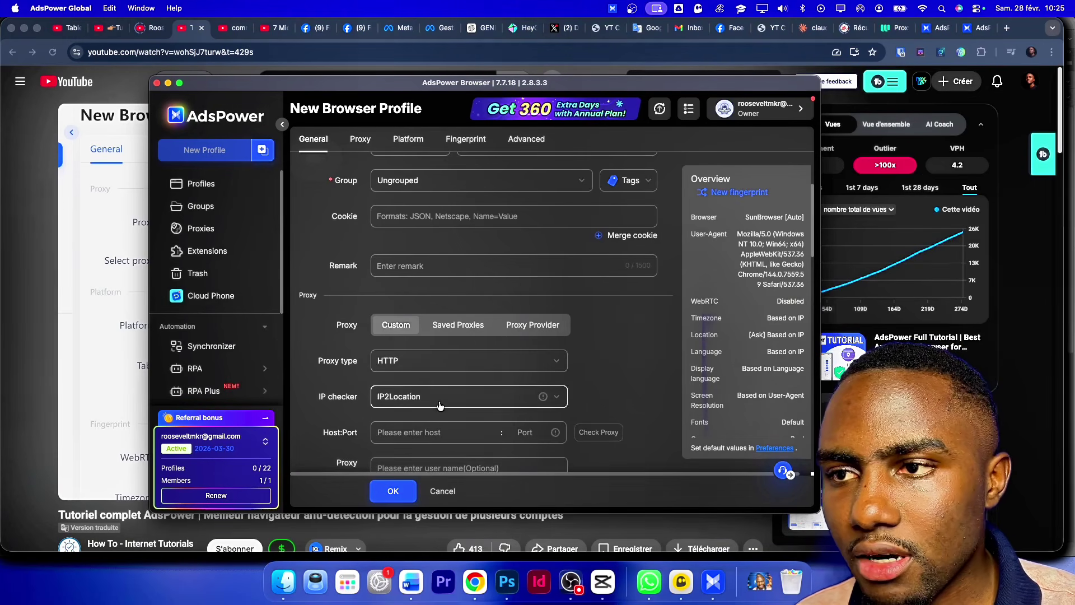
scroll(437, 403, down, 1)
scroll(425, 379, down, 4)
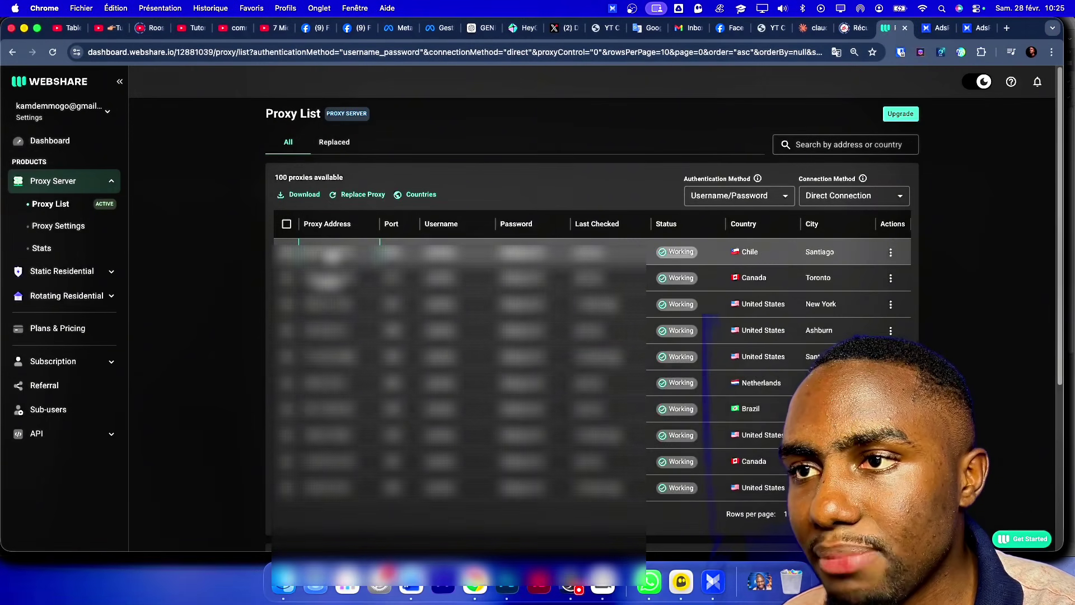
Copy the Chile proxy's address and port 6287 from Webshare into the Host and Port fields
double_click(329, 252)
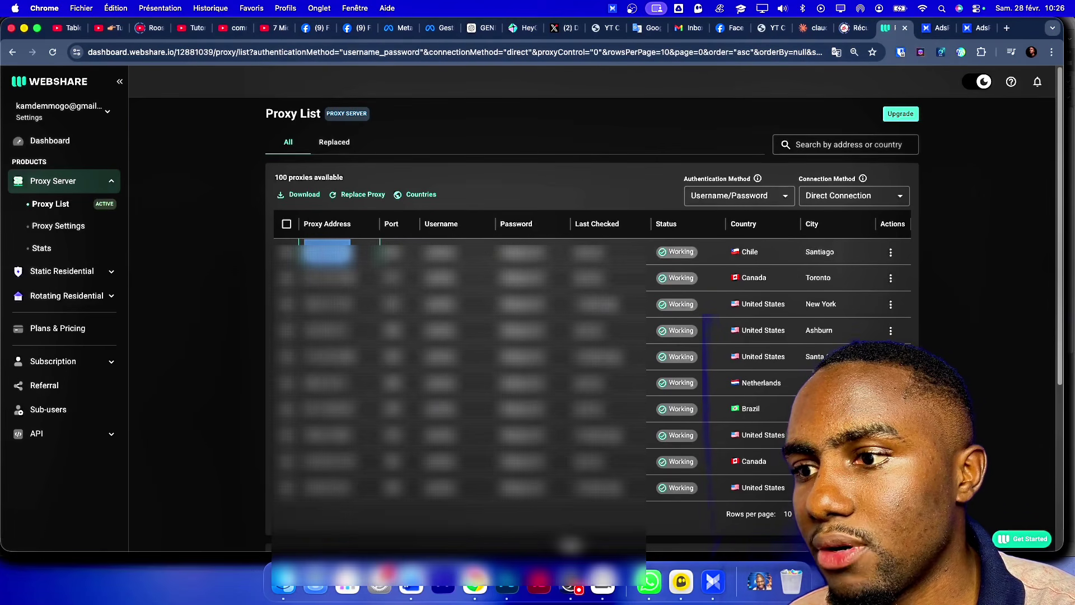
click(718, 585)
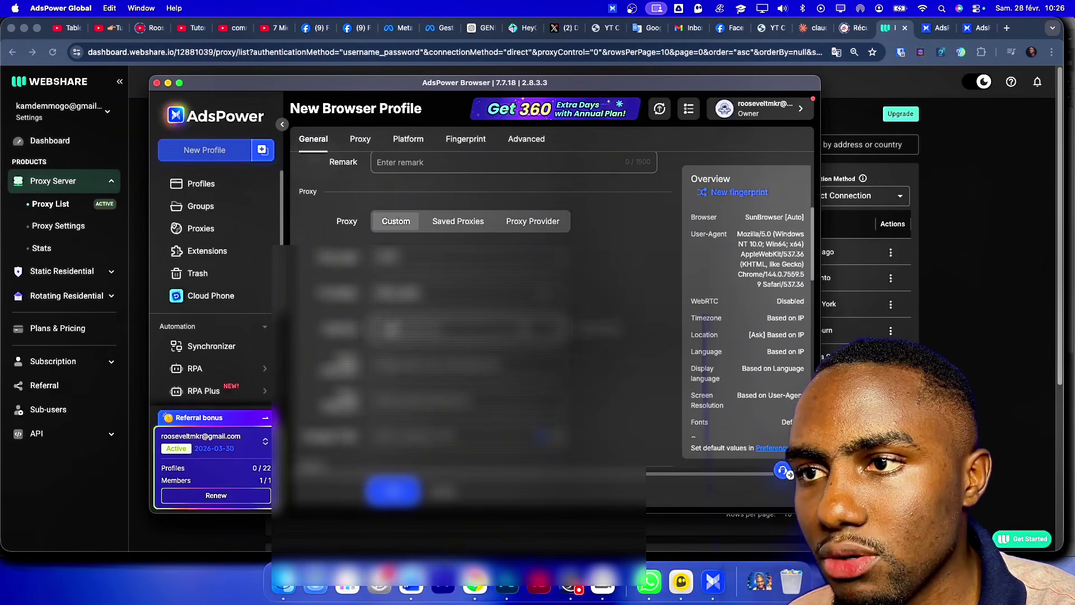
key(super+v)
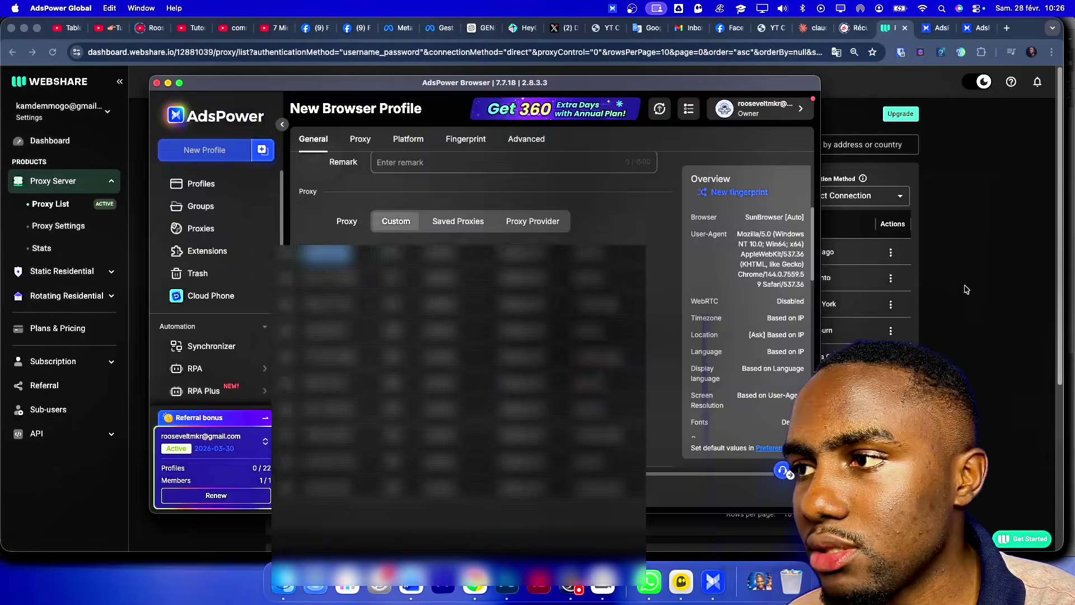
click(903, 291)
double_click(392, 252)
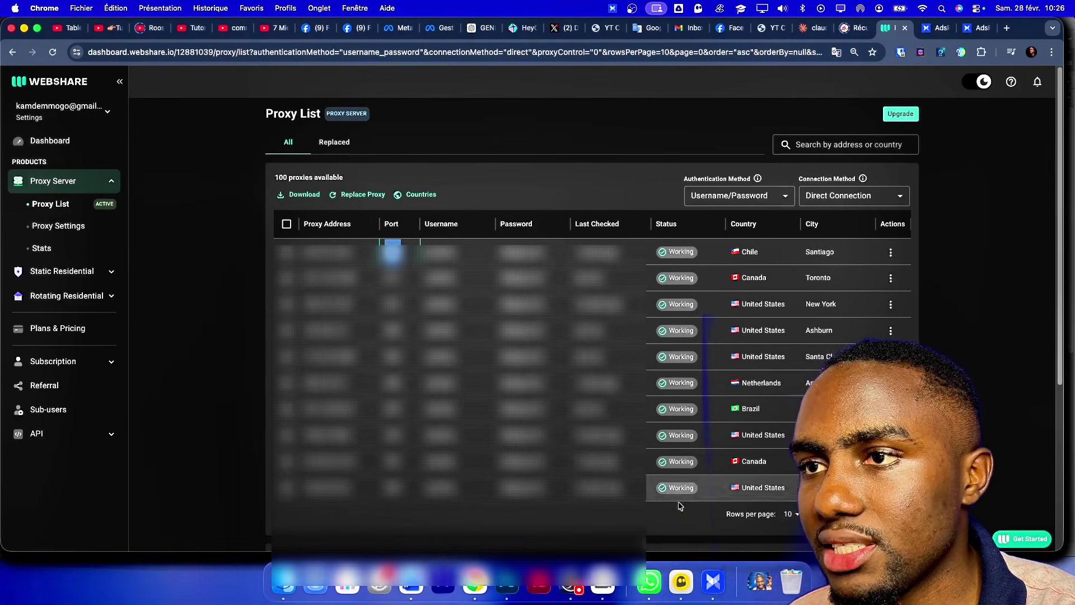
click(712, 581)
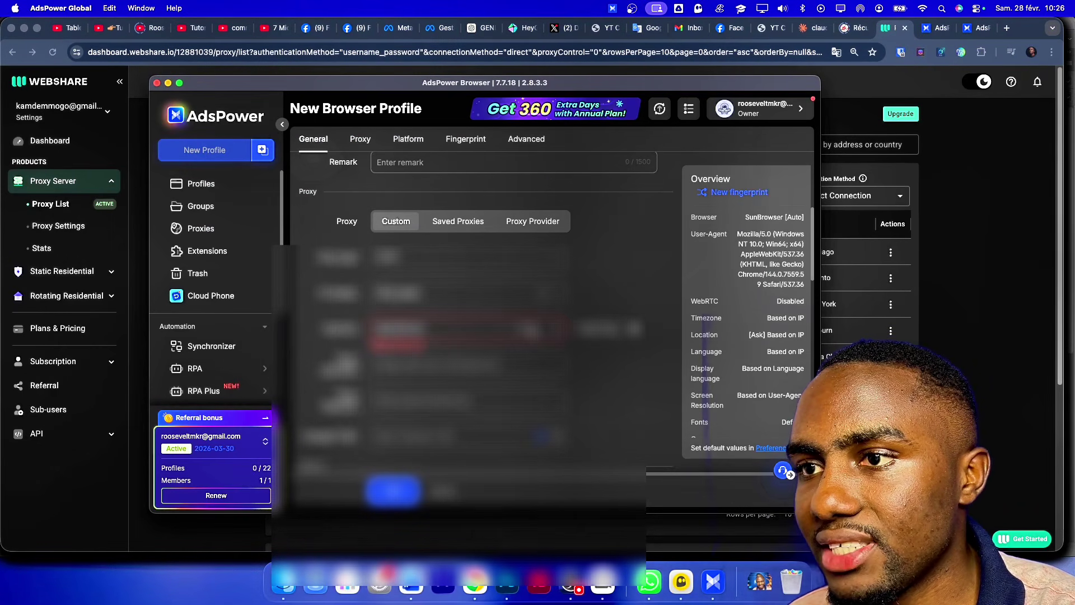
key(super+v)
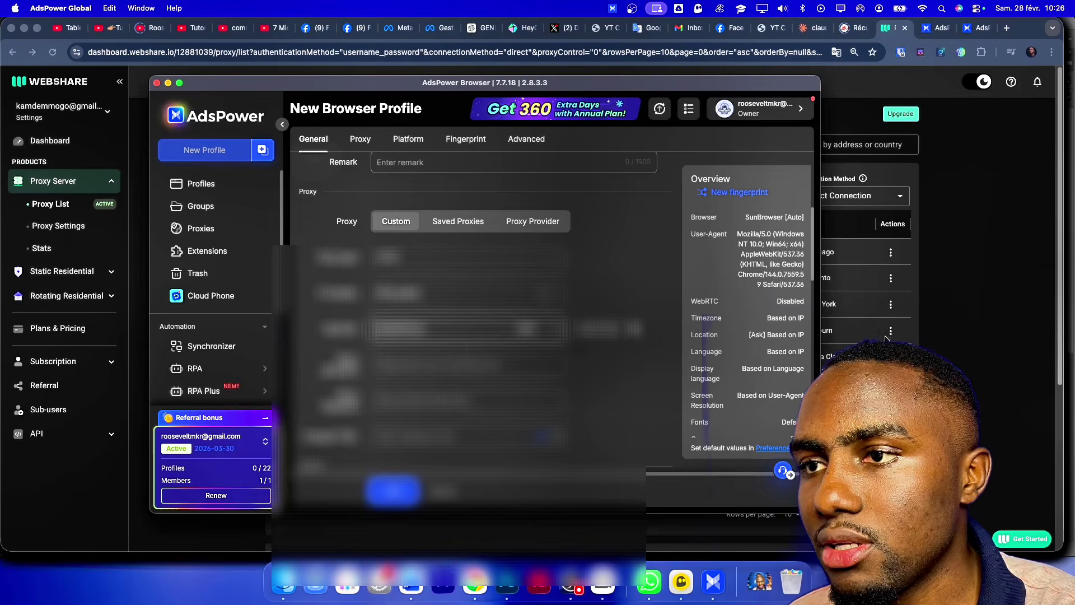
Copy the Chile proxy's username and password into the Proxy username and Proxy Password fields
click(887, 338)
double_click(440, 252)
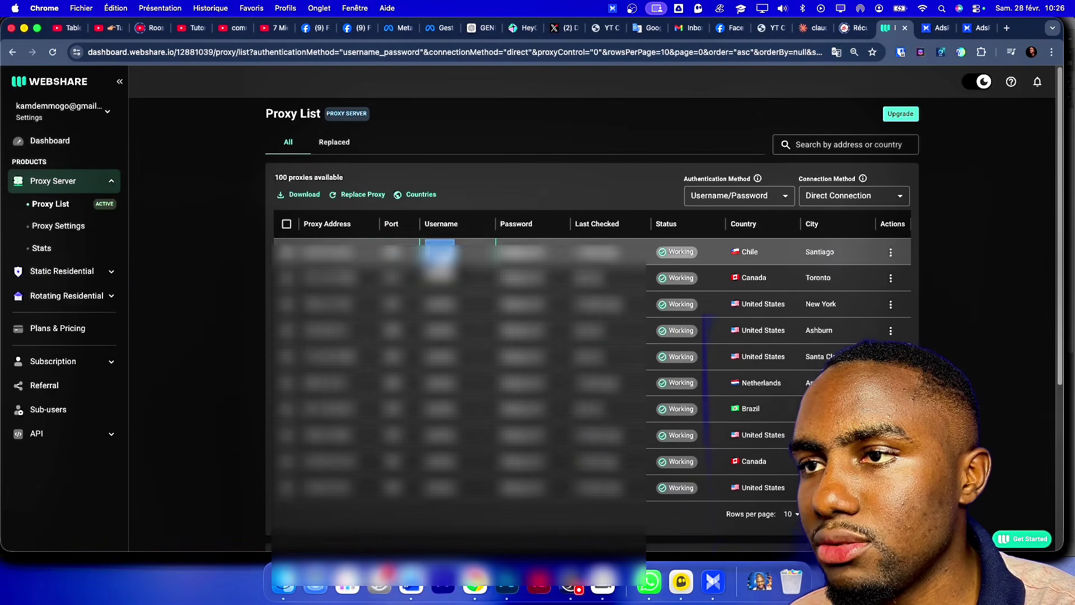
click(713, 581)
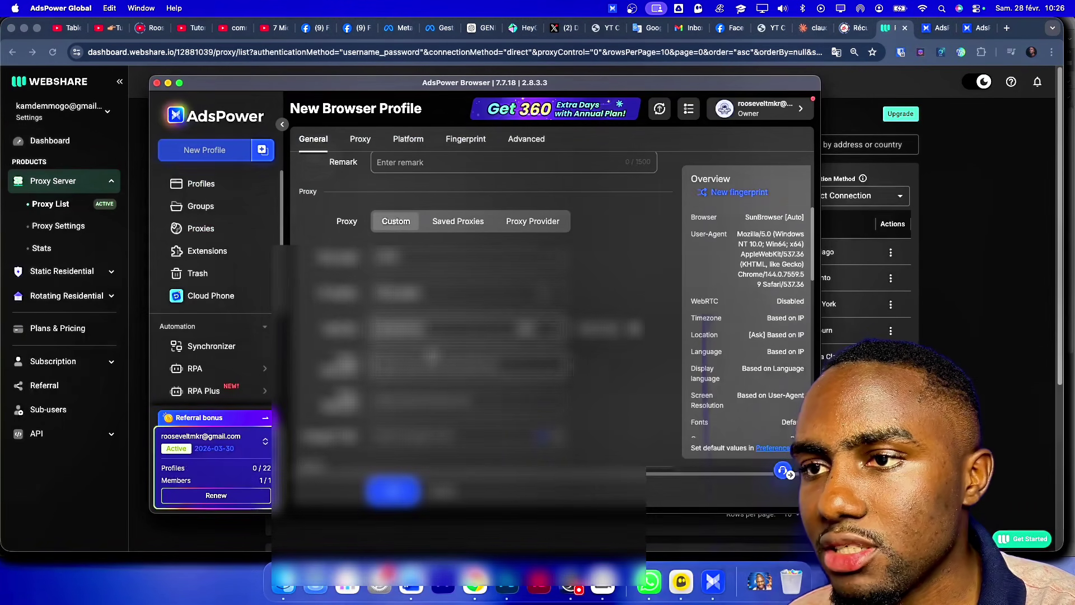
key(super+Tab)
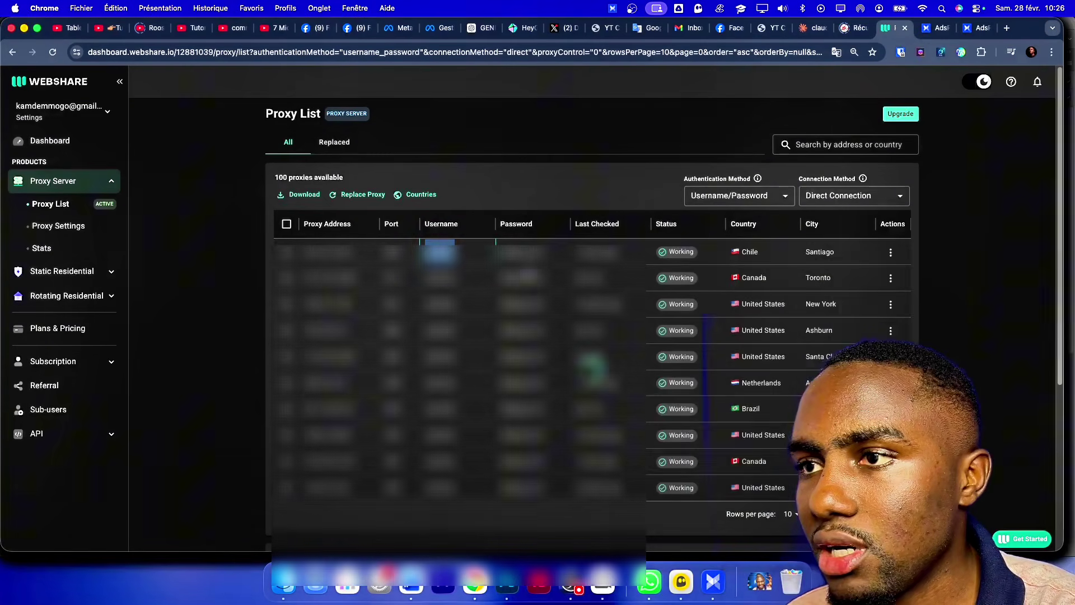
double_click(526, 255)
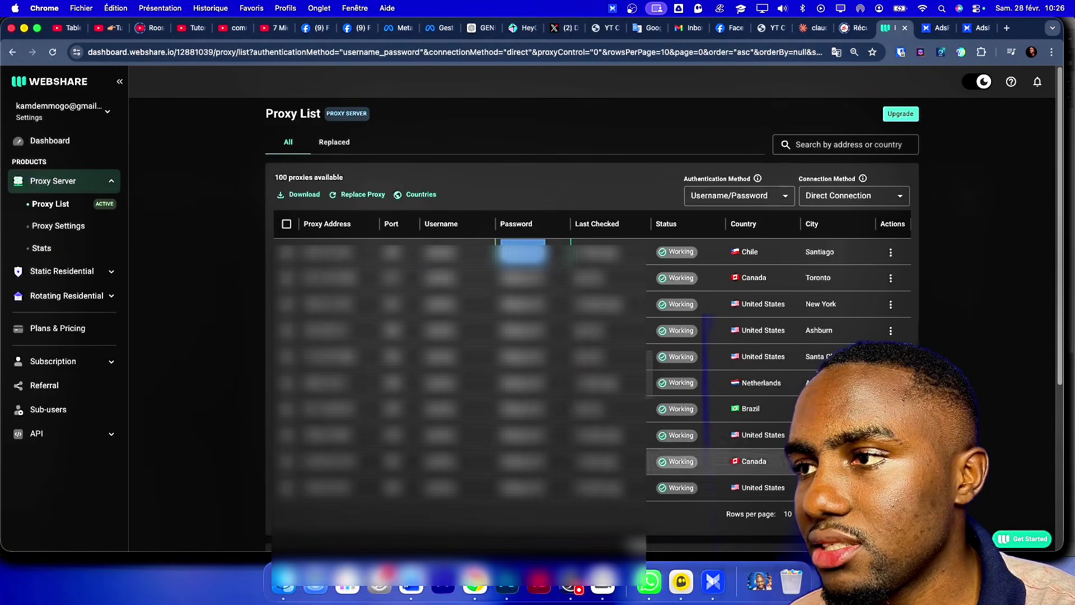
click(713, 581)
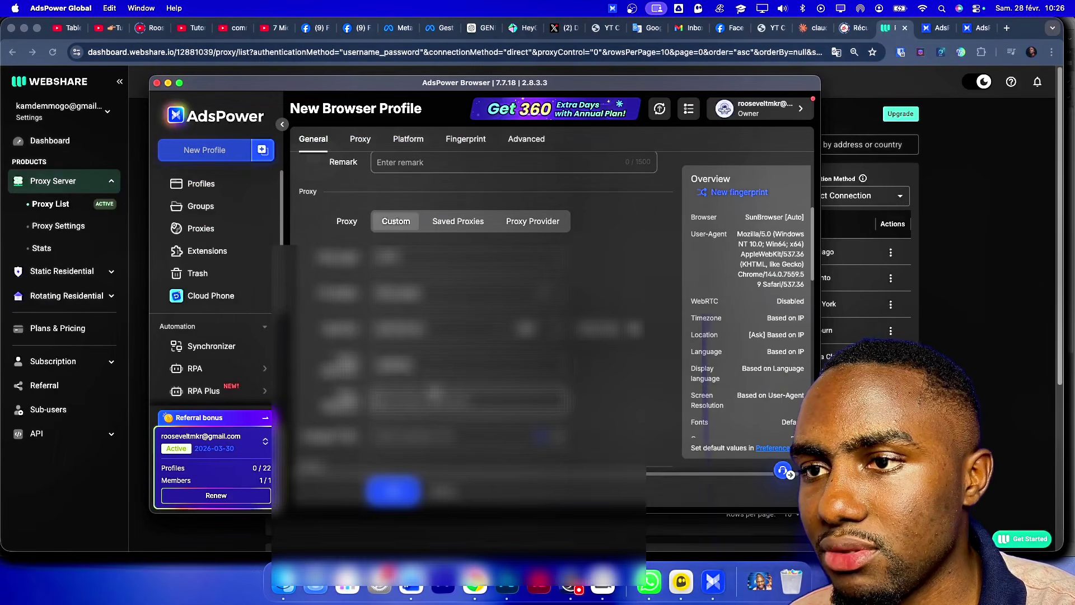
key(super+v)
click(467, 438)
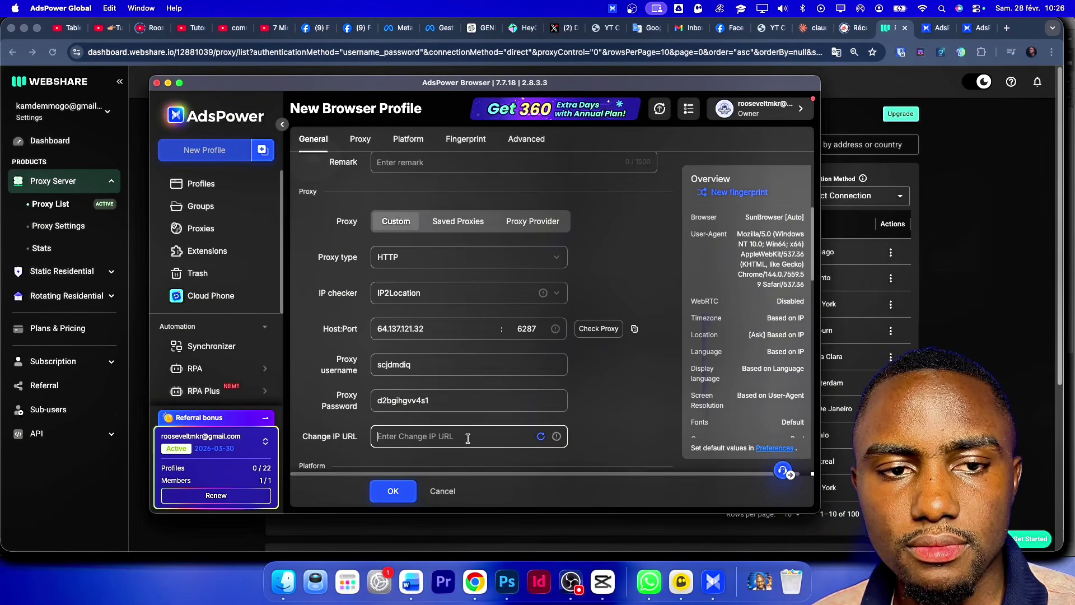
Run Check Proxy and confirm the connection test passes with a Santiago, Chile location
scroll(470, 442, down, 1)
click(597, 296)
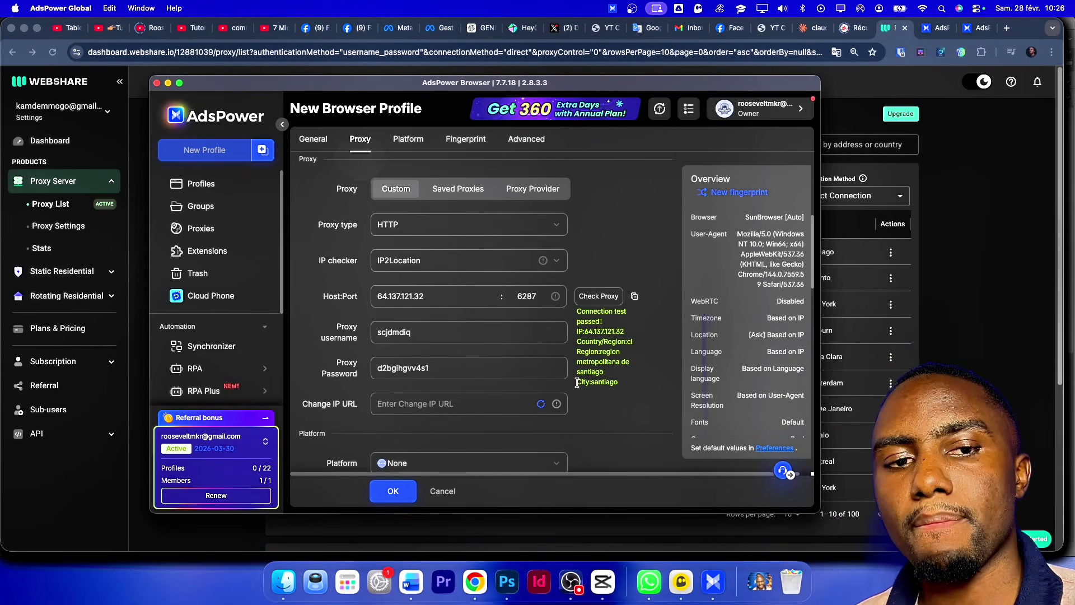
scroll(578, 413, down, 3)
click(492, 366)
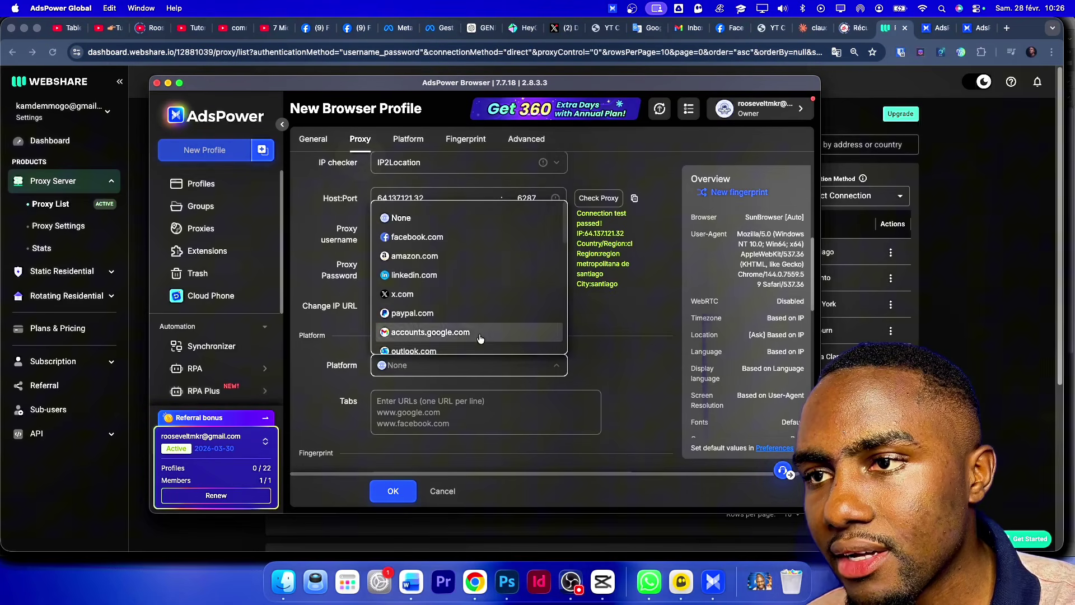
Set the platform to Other, clear its domain field, and attempt to save the profile
scroll(486, 282, down, 5)
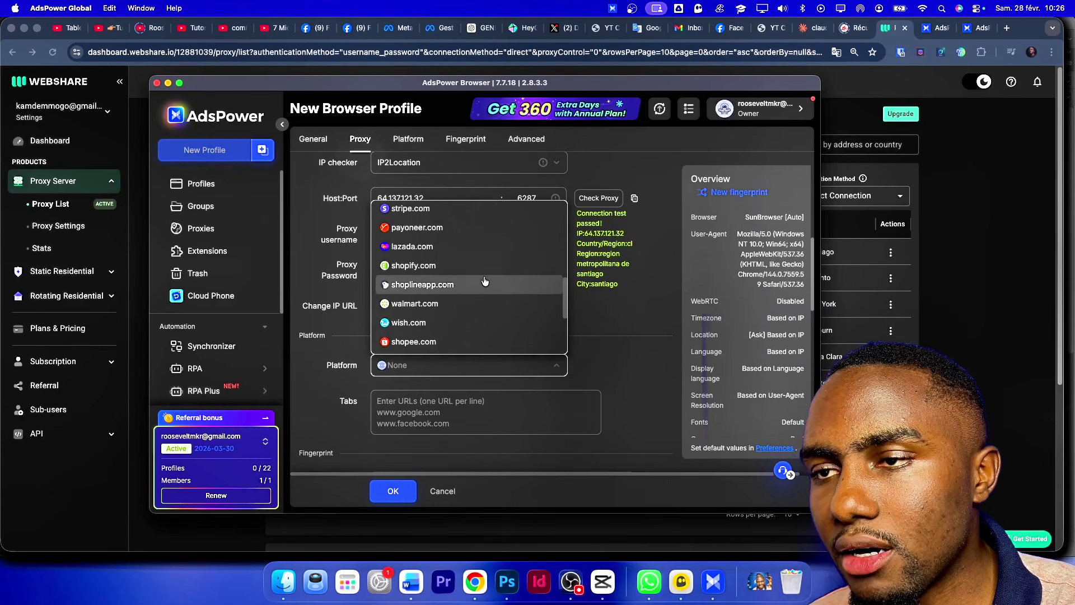
scroll(485, 281, up, 3)
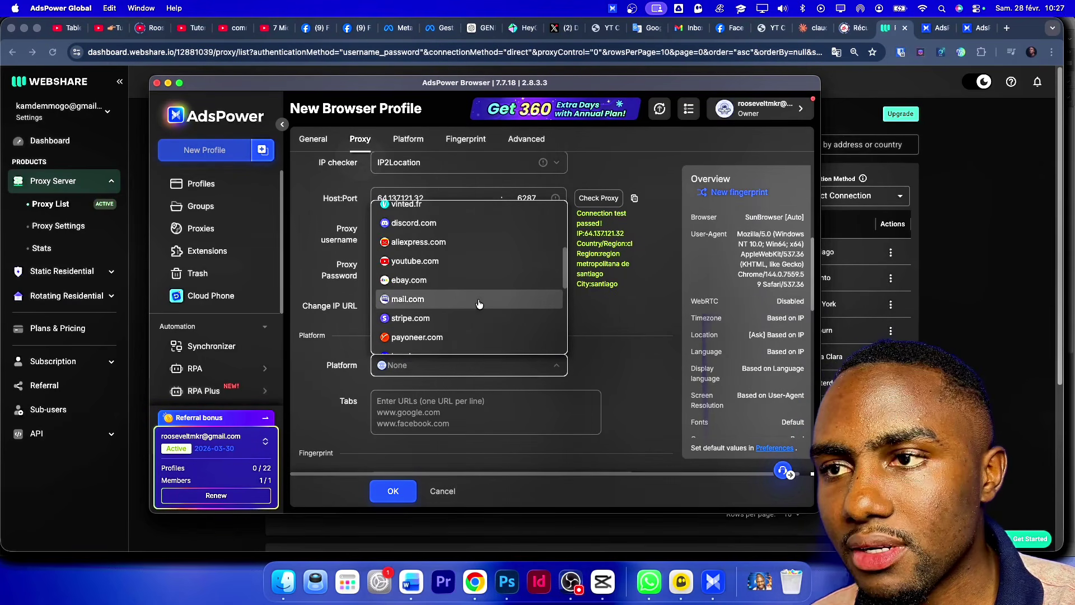
scroll(479, 303, down, 6)
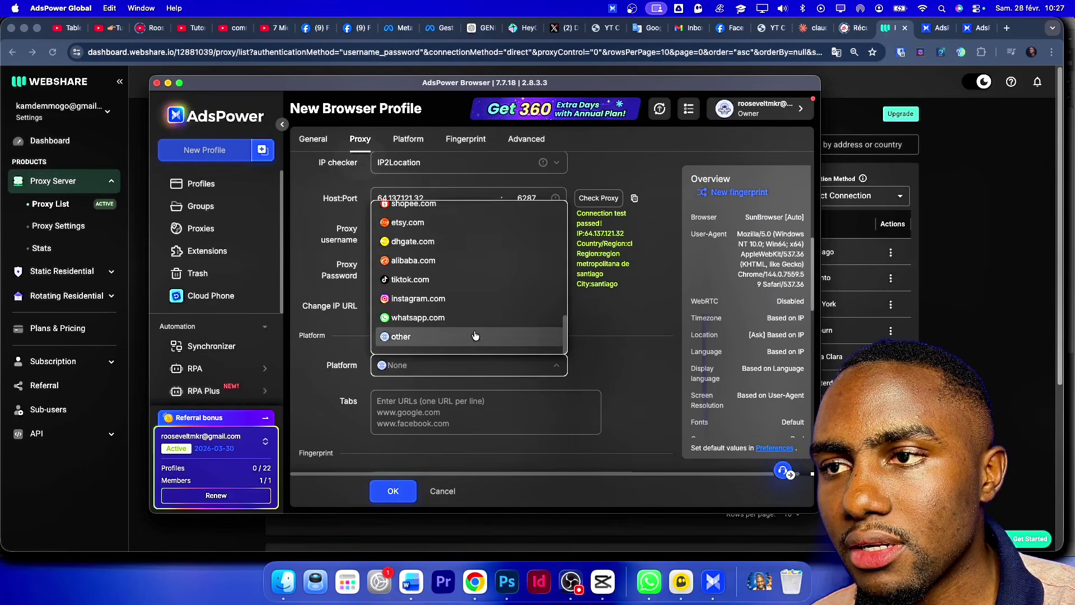
click(436, 339)
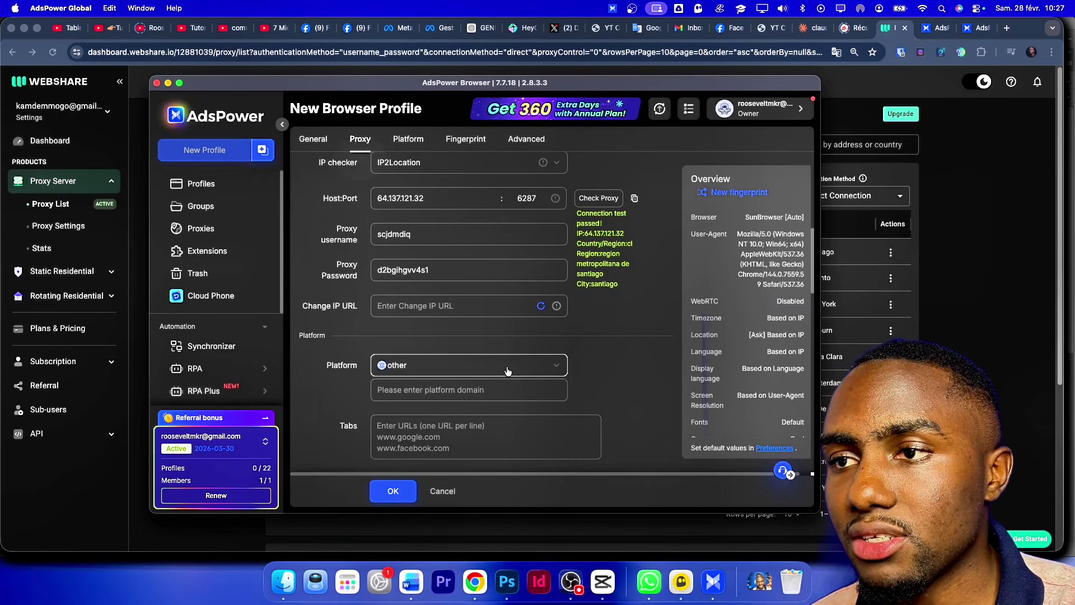
click(486, 392)
scroll(616, 401, down, 3)
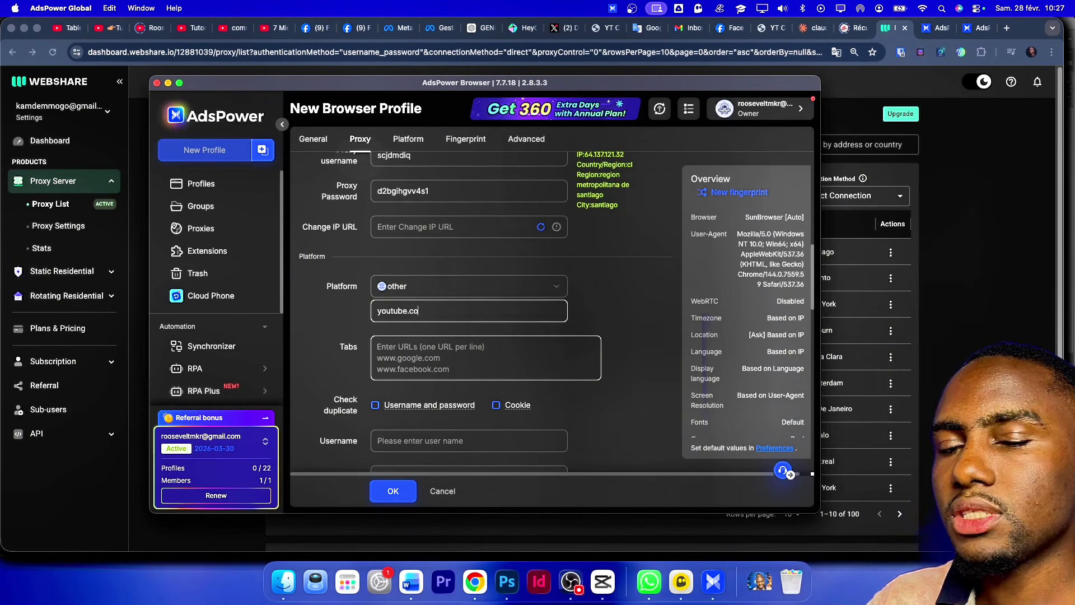
key(BackSpace)
key(BackSpace)
key(BackSpace)
key(BackSpace)
key(BackSpace)
key(BackSpace)
key(BackSpace)
key(BackSpace)
key(BackSpace)
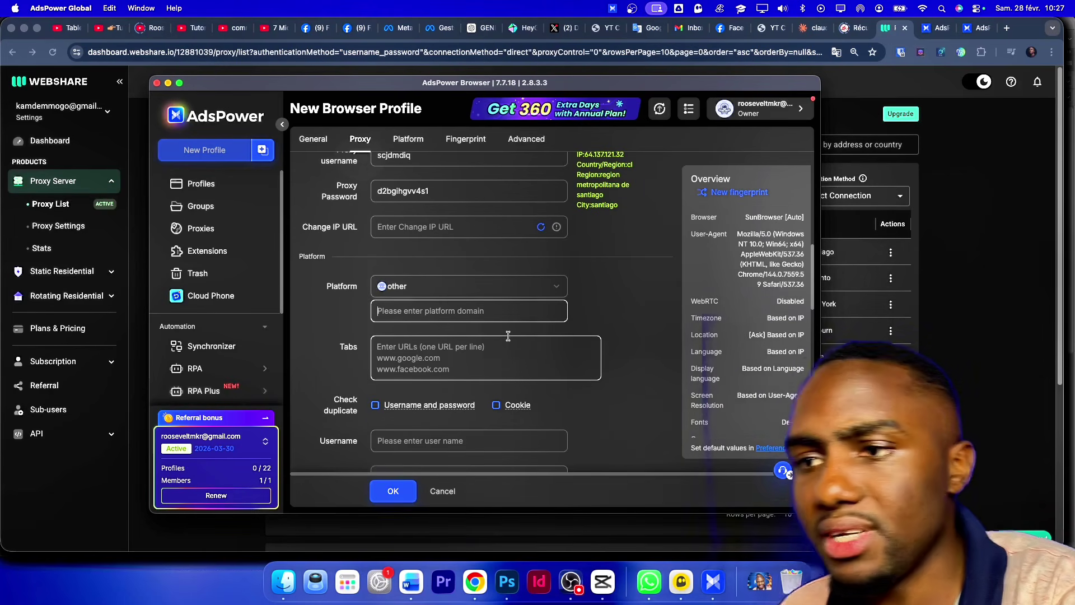
scroll(487, 347, down, 5)
scroll(507, 338, down, 10)
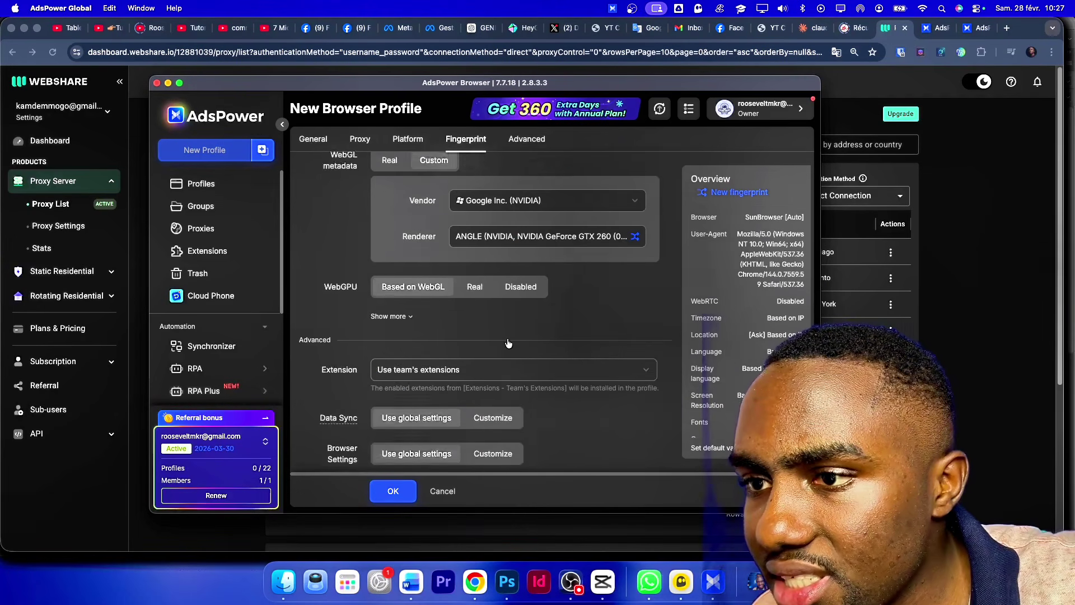
click(393, 490)
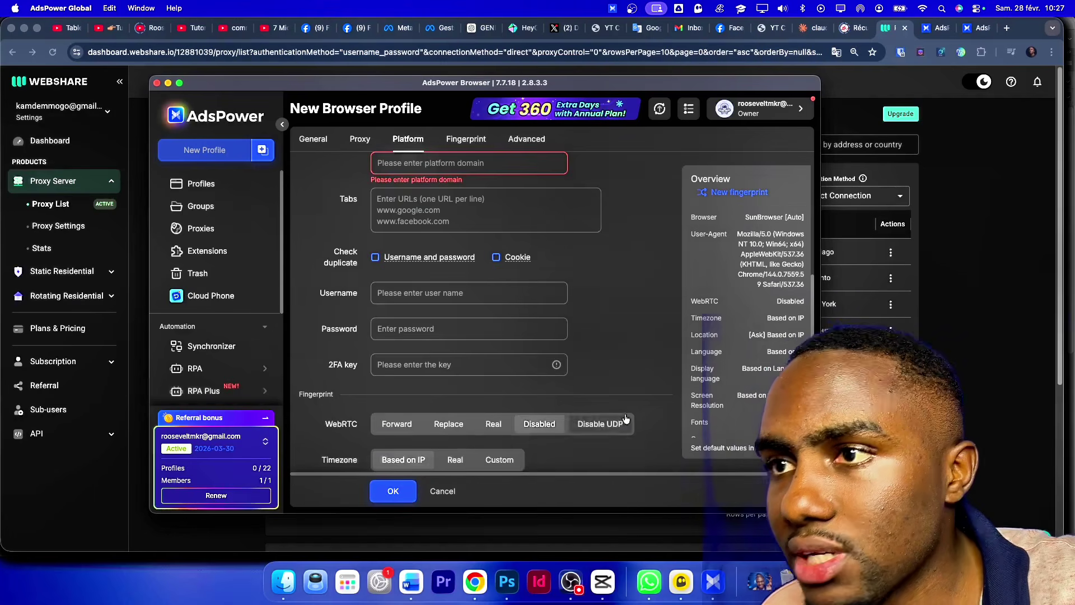
Change the platform to None and create the Chaine 1 profile
scroll(425, 280, up, 3)
click(437, 242)
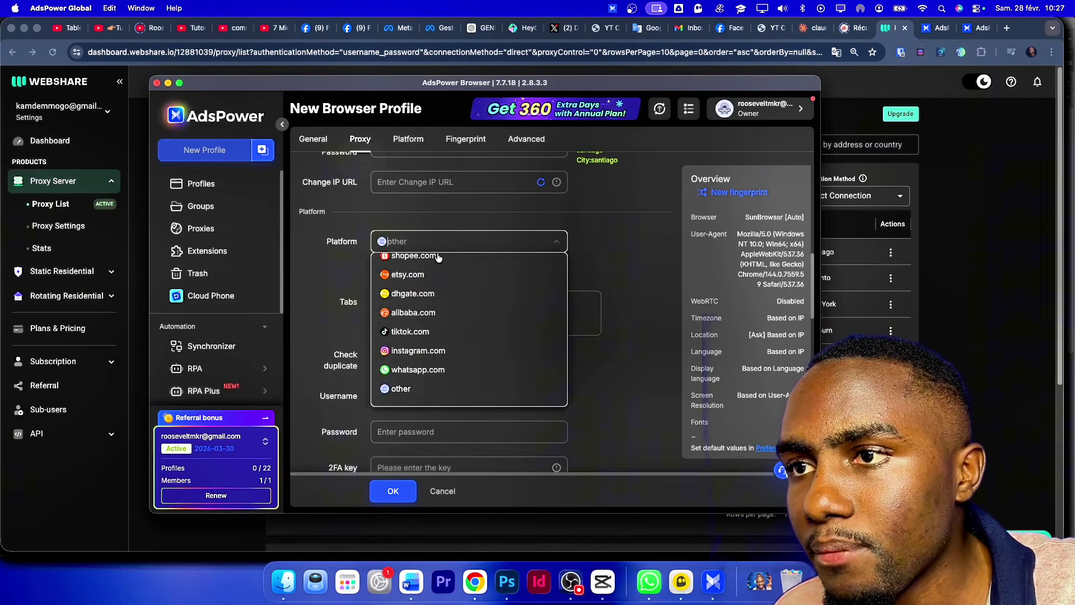
click(443, 271)
scroll(425, 336, down, 8)
click(399, 485)
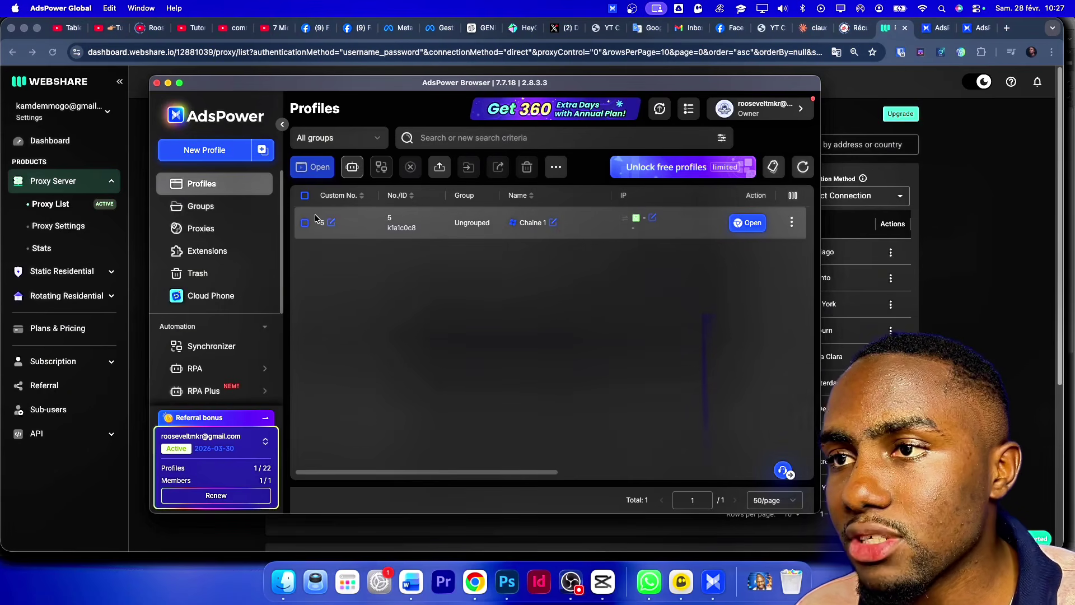
Cancel the custom number editor, launch Chaine 1, and check the SunBrowser 144 download progress
click(330, 224)
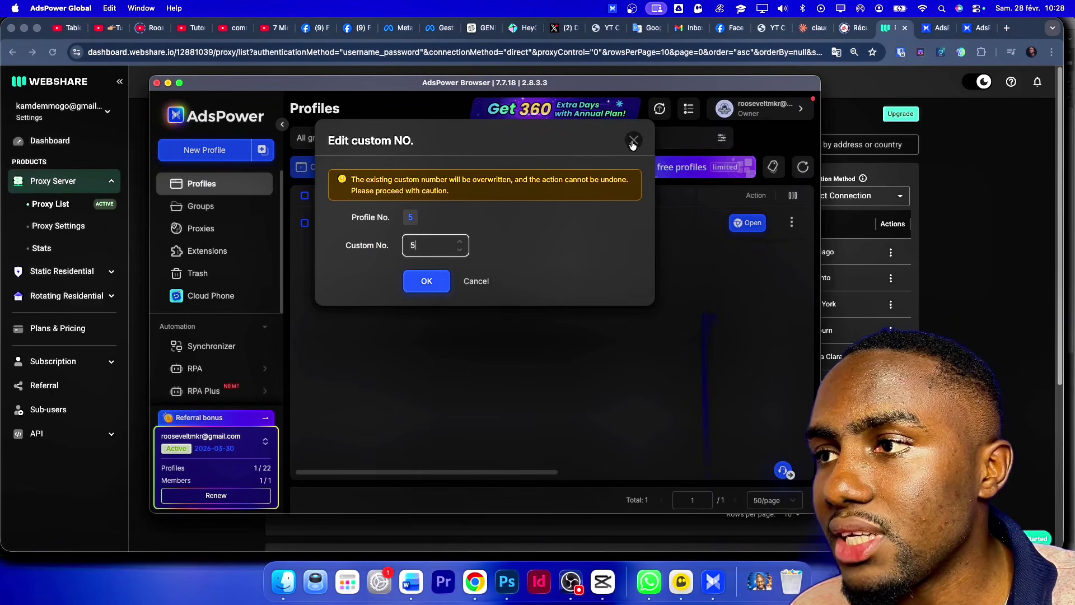
click(466, 283)
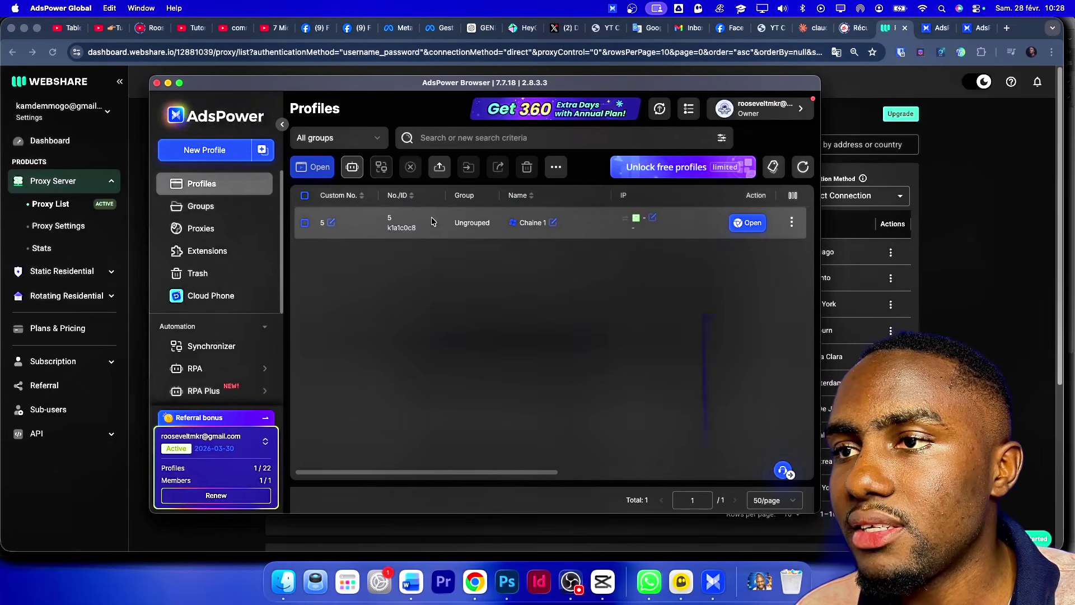
click(749, 223)
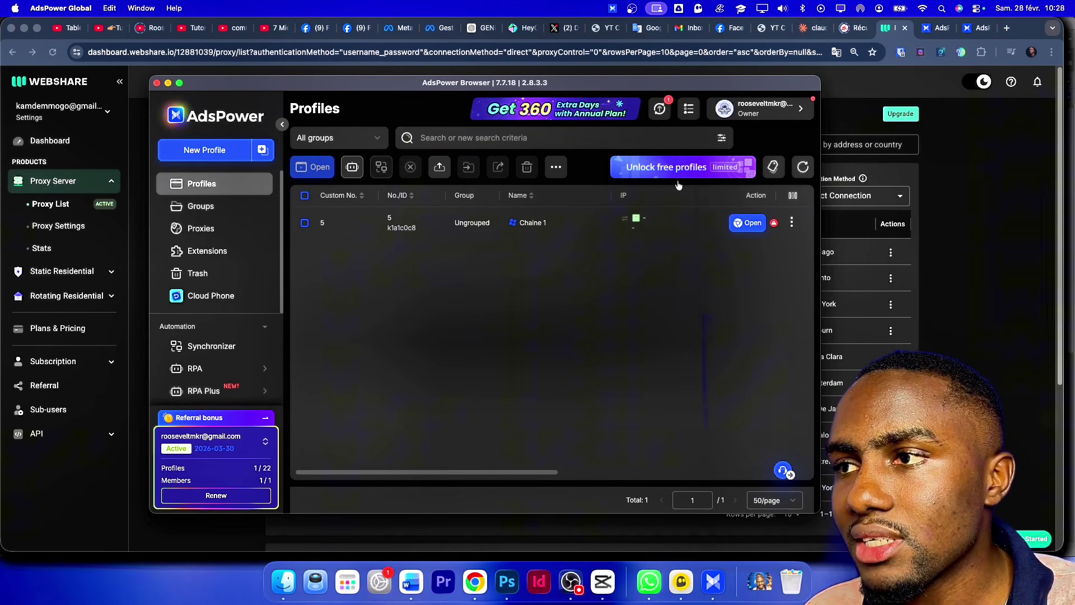
mouse_move(775, 226)
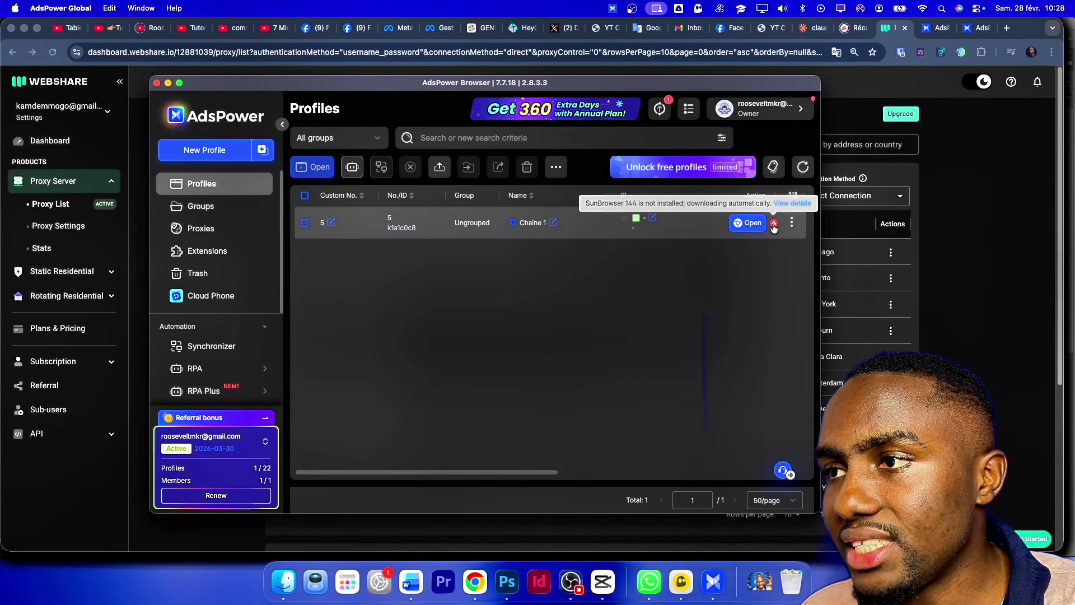
click(660, 105)
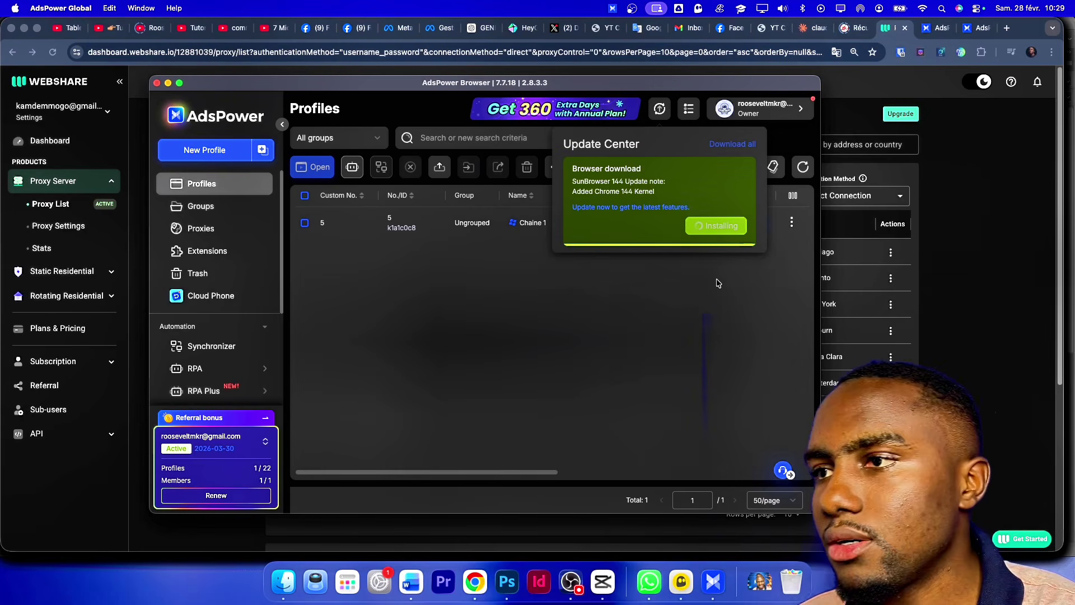
Close and reopen the Update Center to confirm SunBrowser has finished installing
click(717, 282)
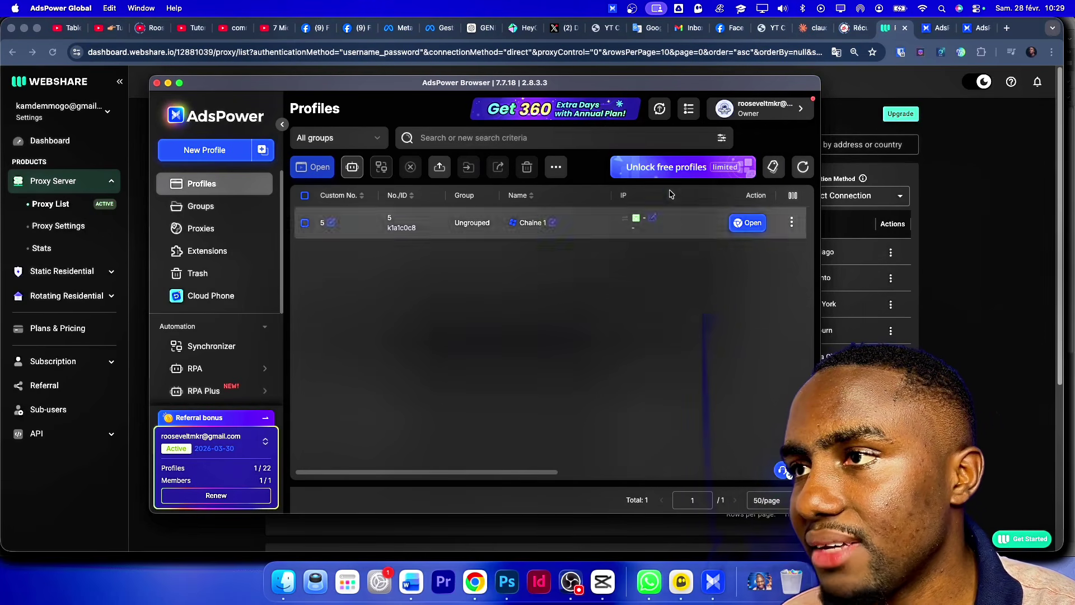
click(661, 109)
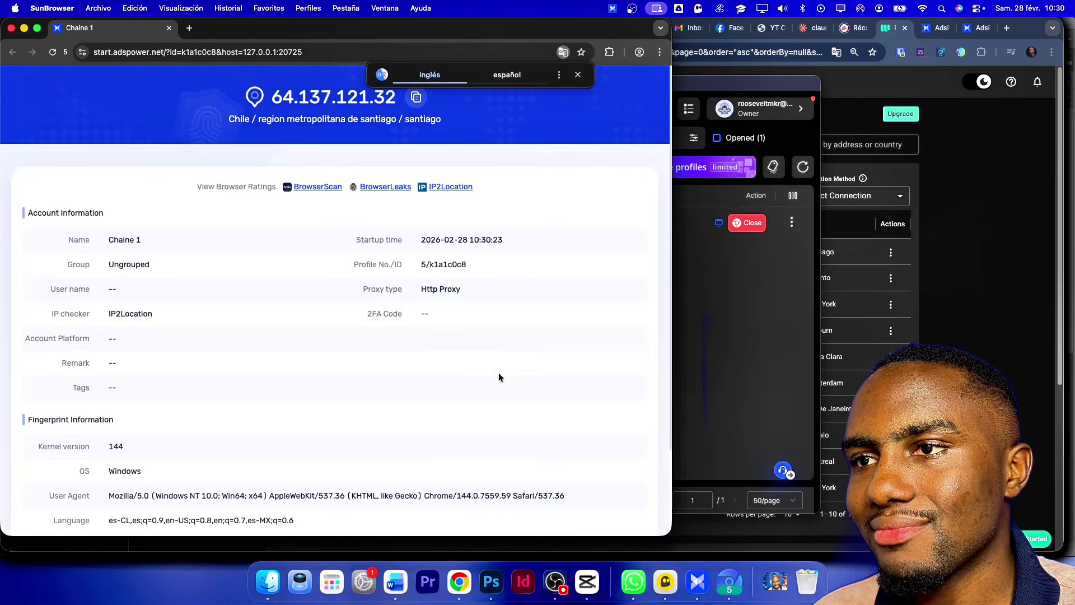
Move the Chaine 1 SunBrowser window right to read IP 64.137.121.32 in Santiago, Chile
drag(434, 32, 526, 32)
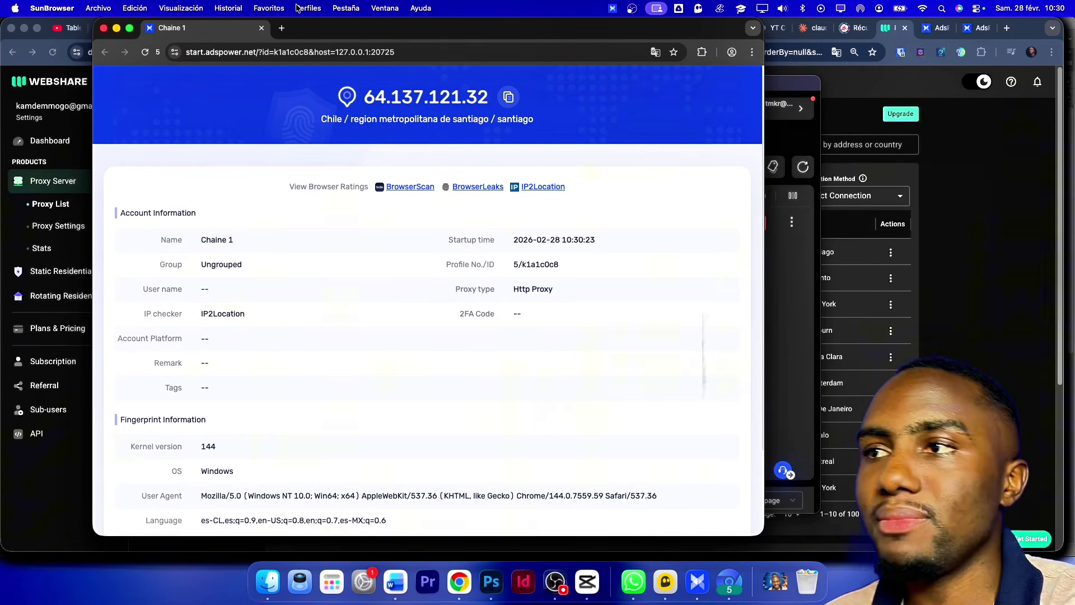
Search 'youtube' in a new Chaine 1 tab, open YouTube, then bring Chrome's Webshare list forward
click(274, 28)
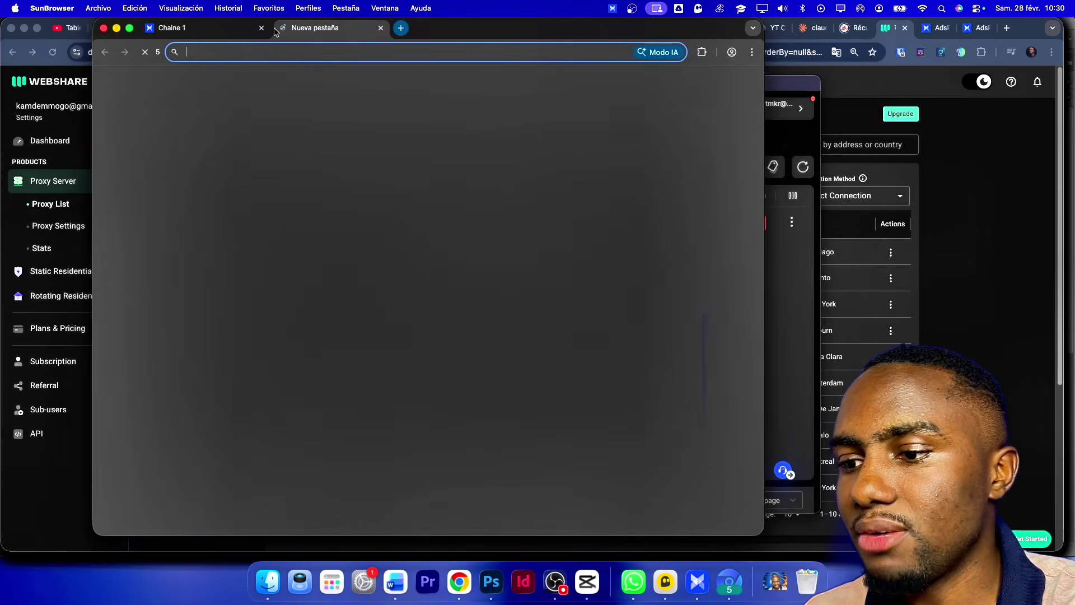
text(youut)
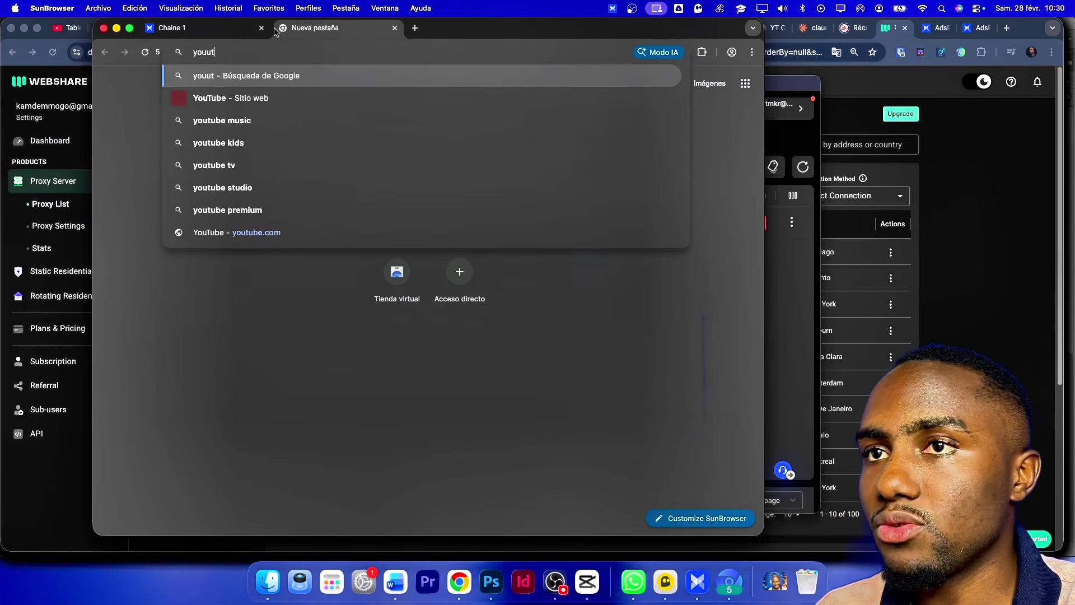
key(BackSpace)
key(BackSpace)
text(tube)
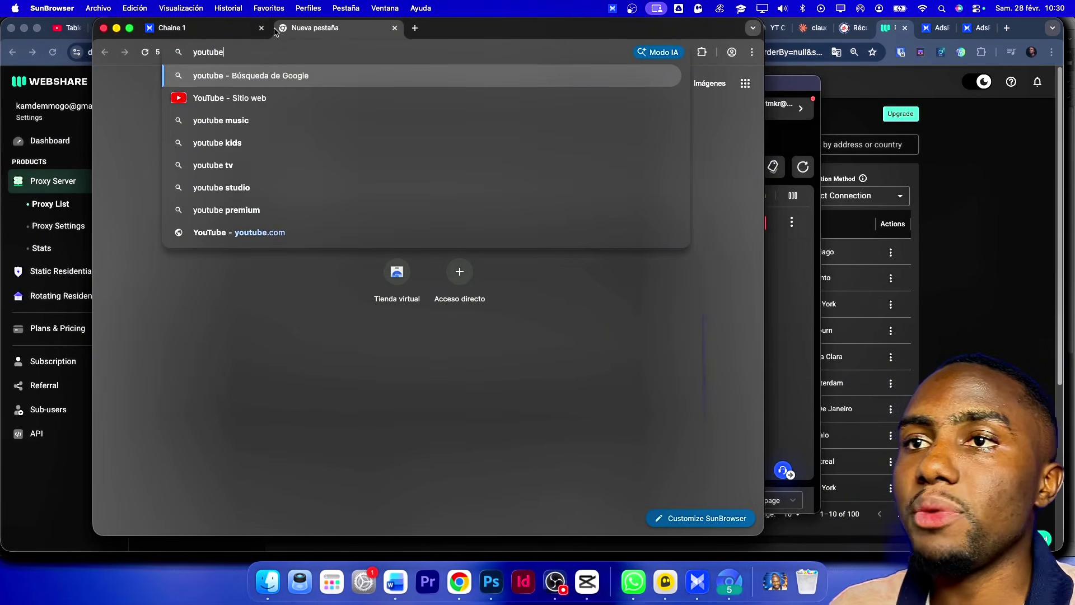
key(Return)
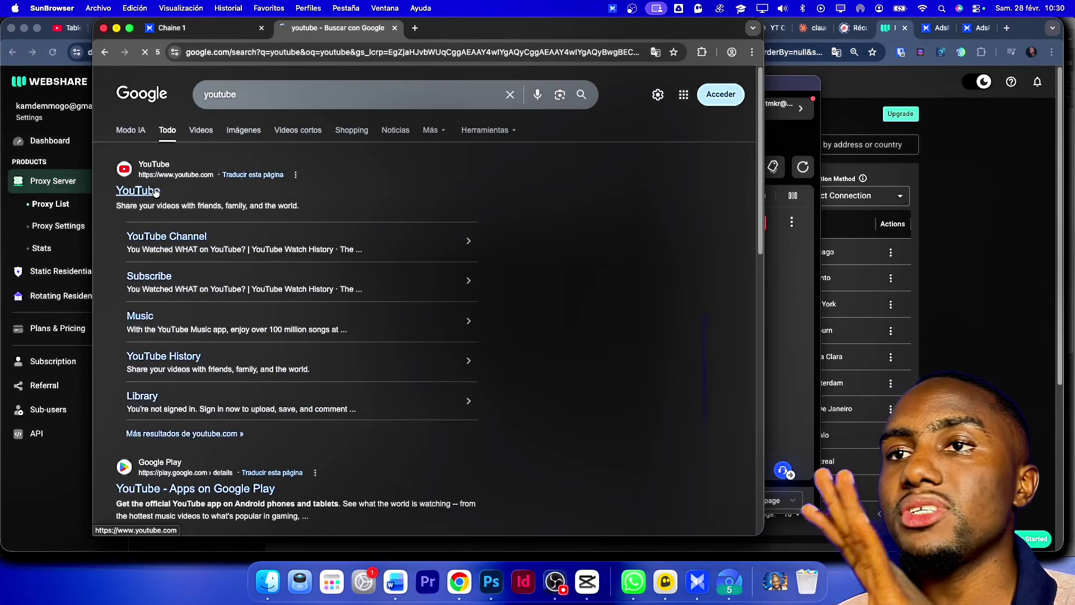
click(157, 192)
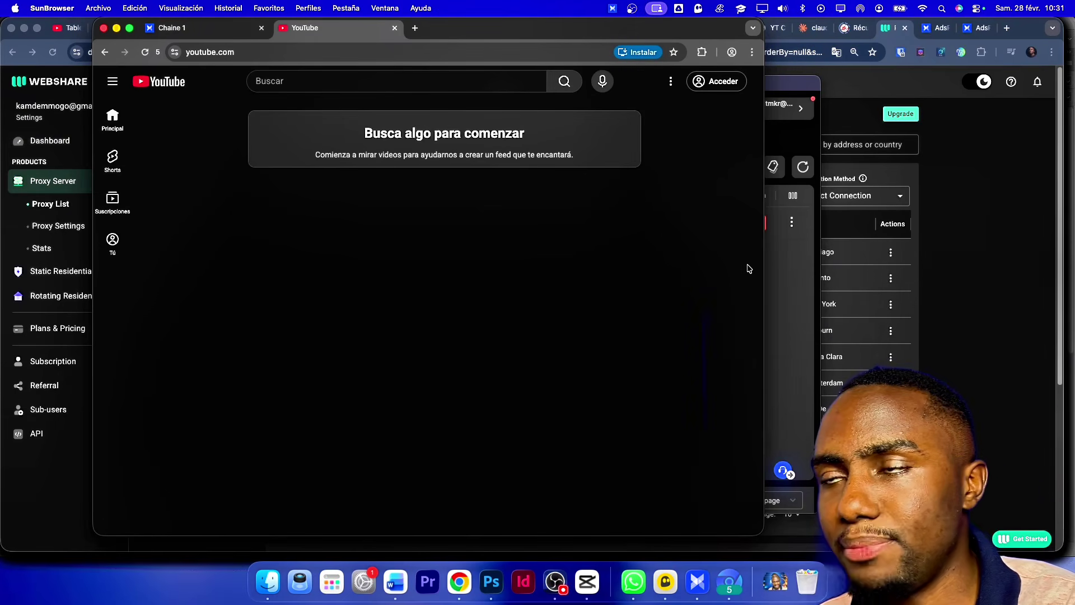
click(1004, 127)
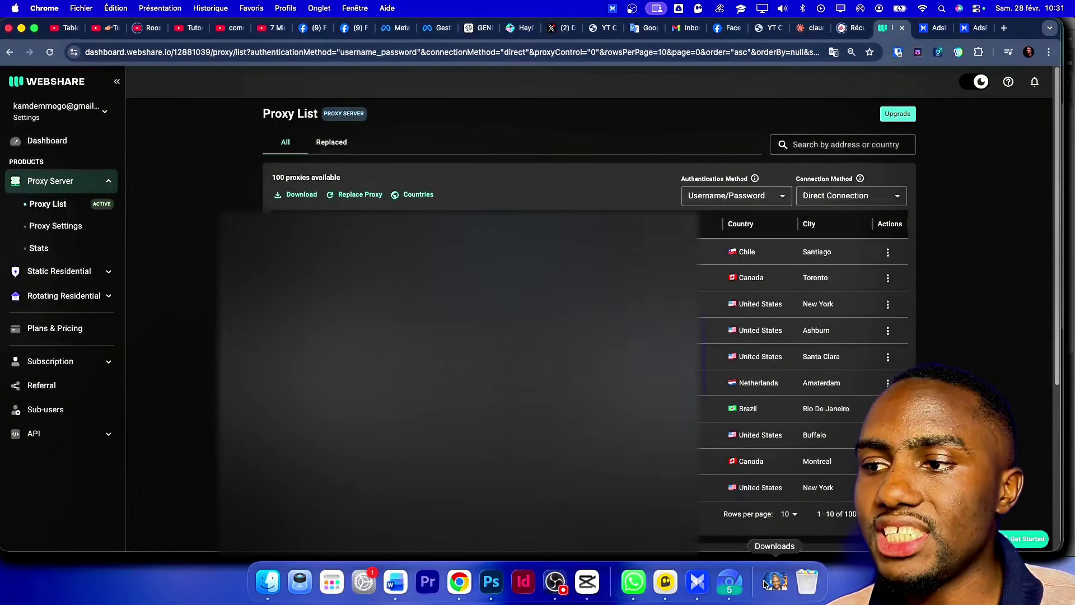
Maximise the SunBrowser YouTube window, then bring AdsPower's profiles list and OBS forward
click(729, 582)
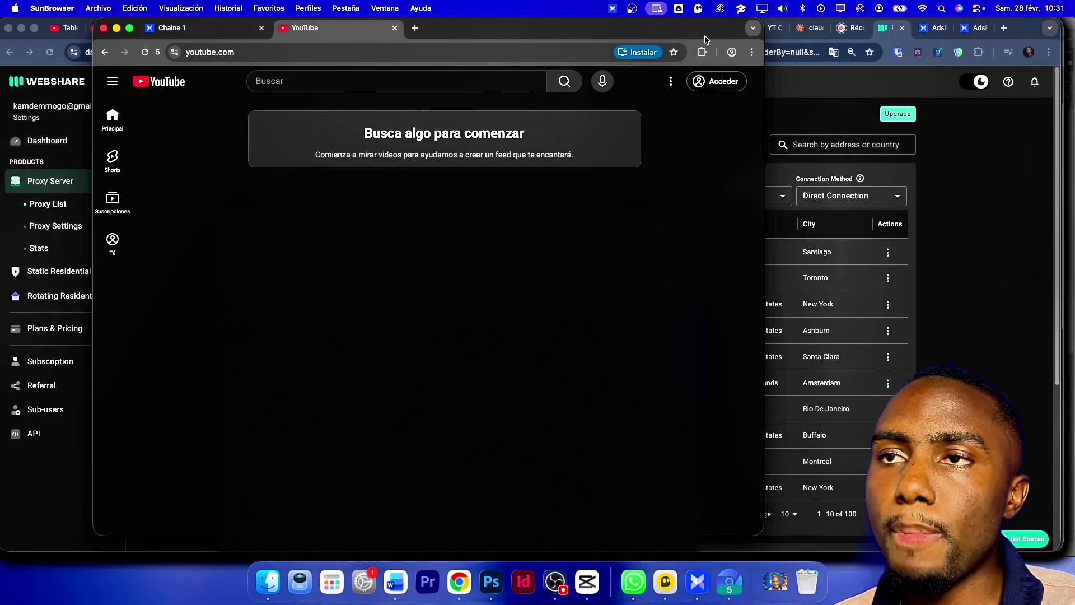
double_click(705, 35)
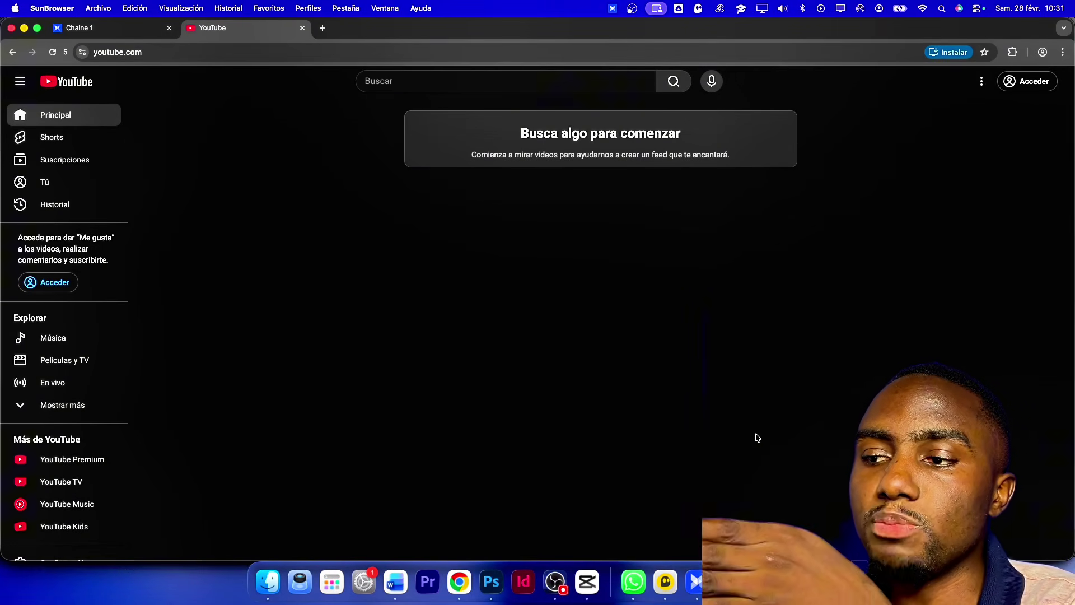
drag(997, 36, 973, 34)
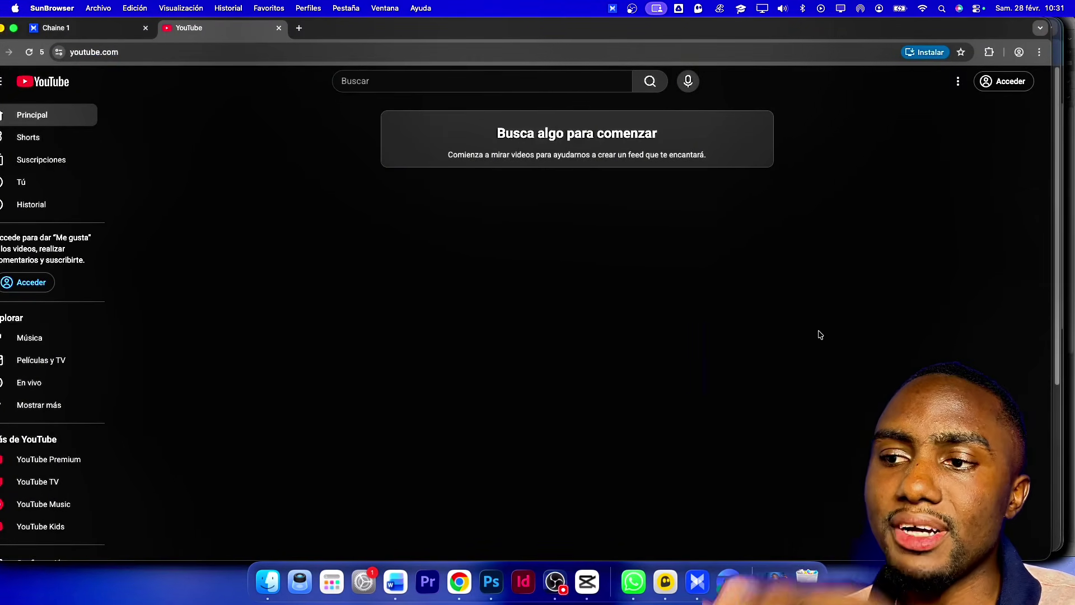
click(697, 581)
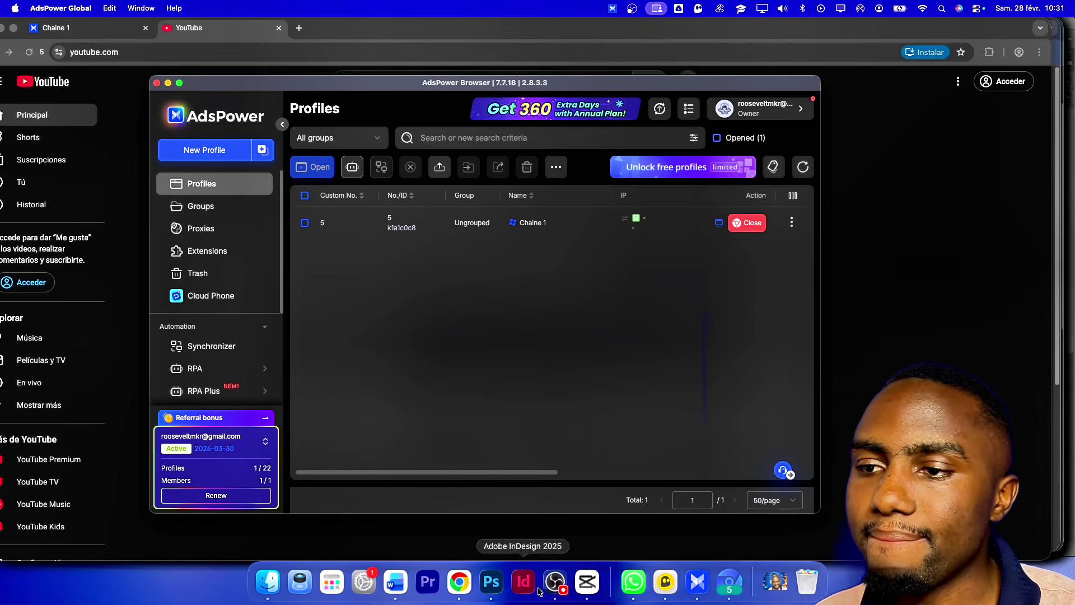
click(555, 581)
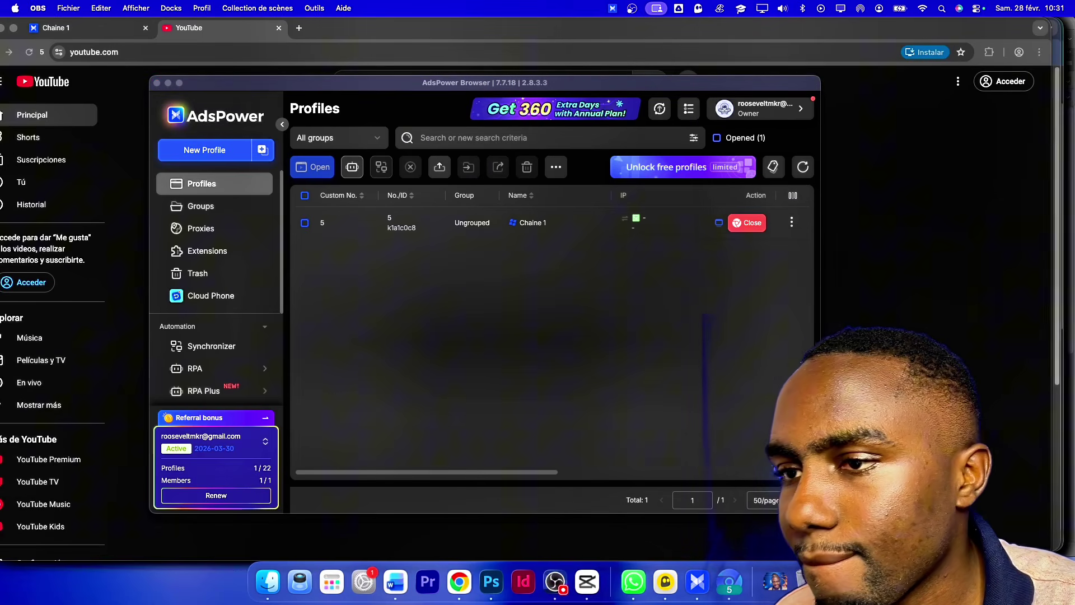